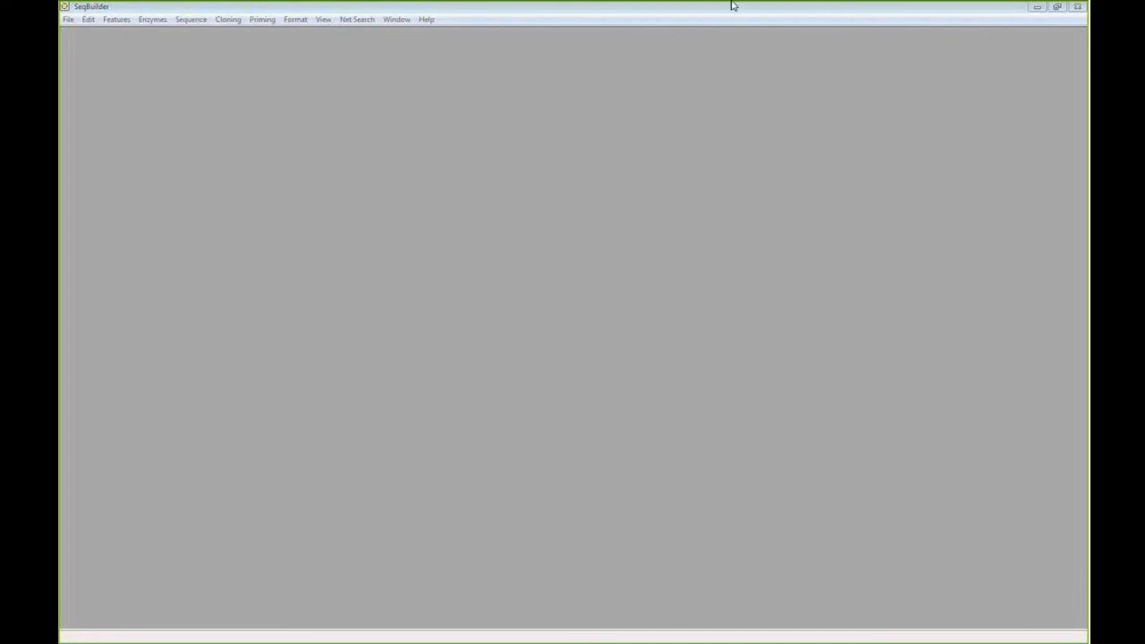
- Check which file formats can be opened, leaving the filter on All Known Formats, and cancel without opening a file
left_click(68, 20)
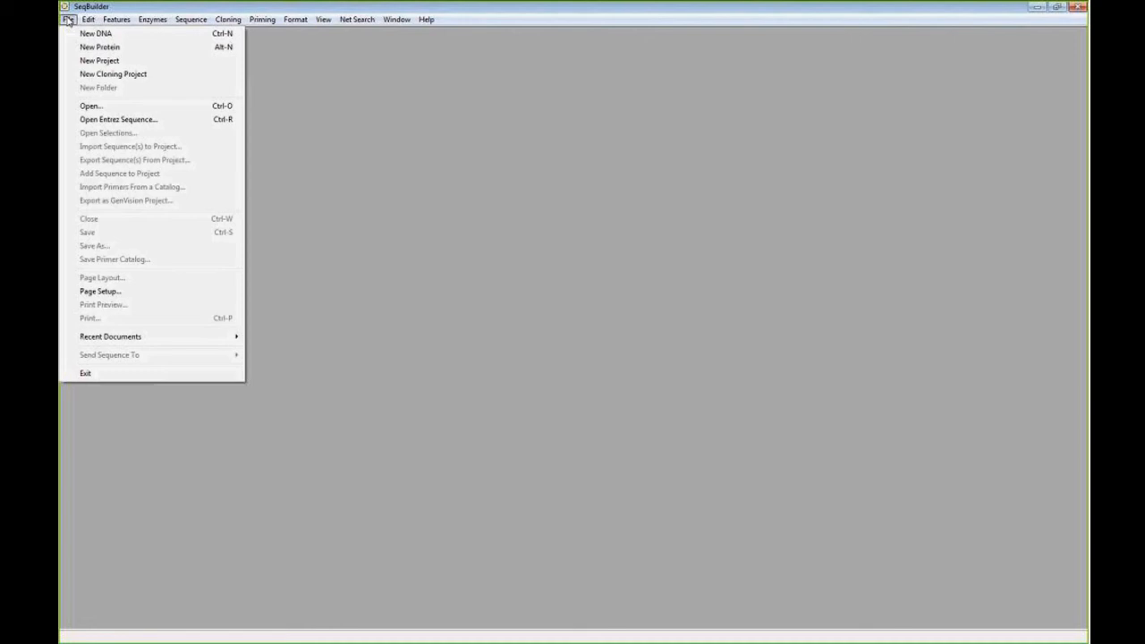
left_click(91, 106)
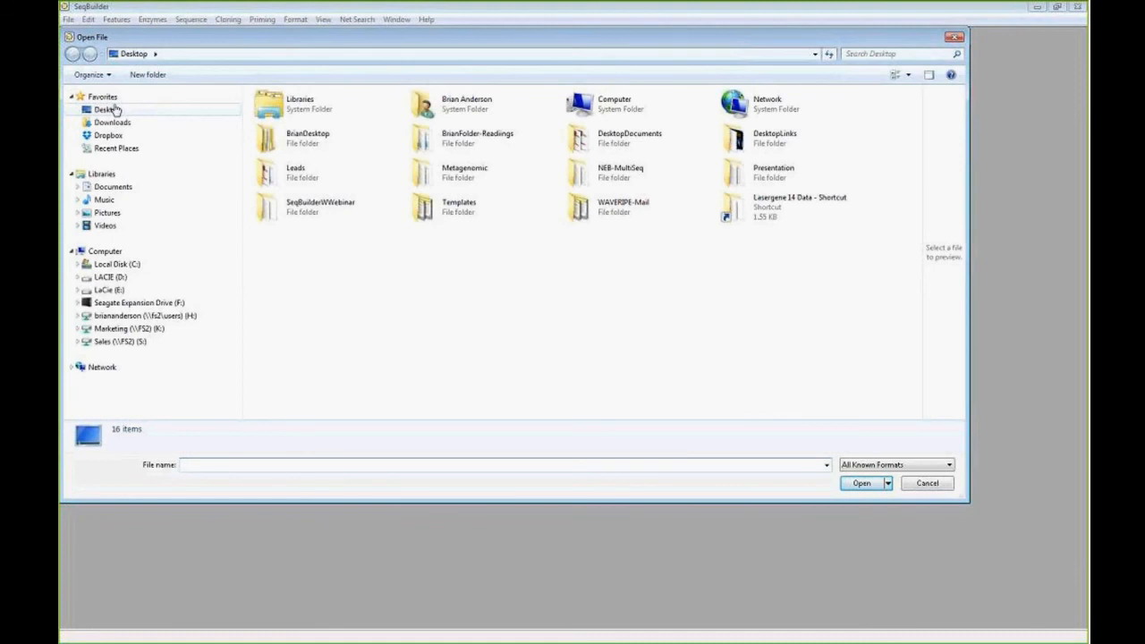
left_click(941, 466)
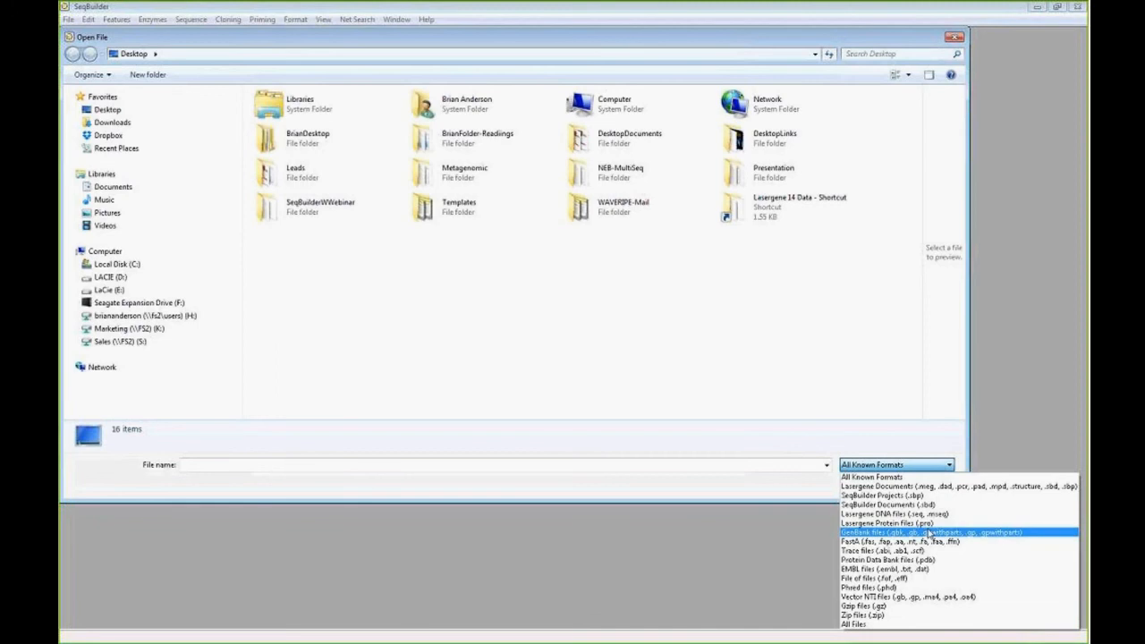
left_click(939, 478)
left_click(929, 485)
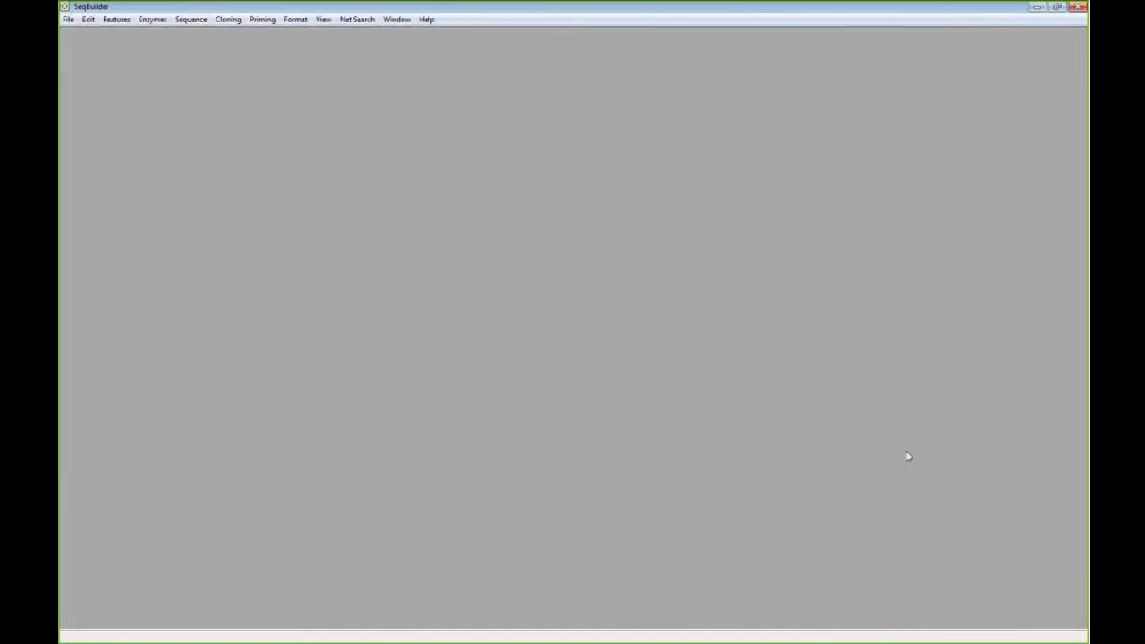
- Open the Entrez nucleotide sequence with ID 123 and save it to the Desktop as 123 in DNASTAR sequence format
left_click(69, 22)
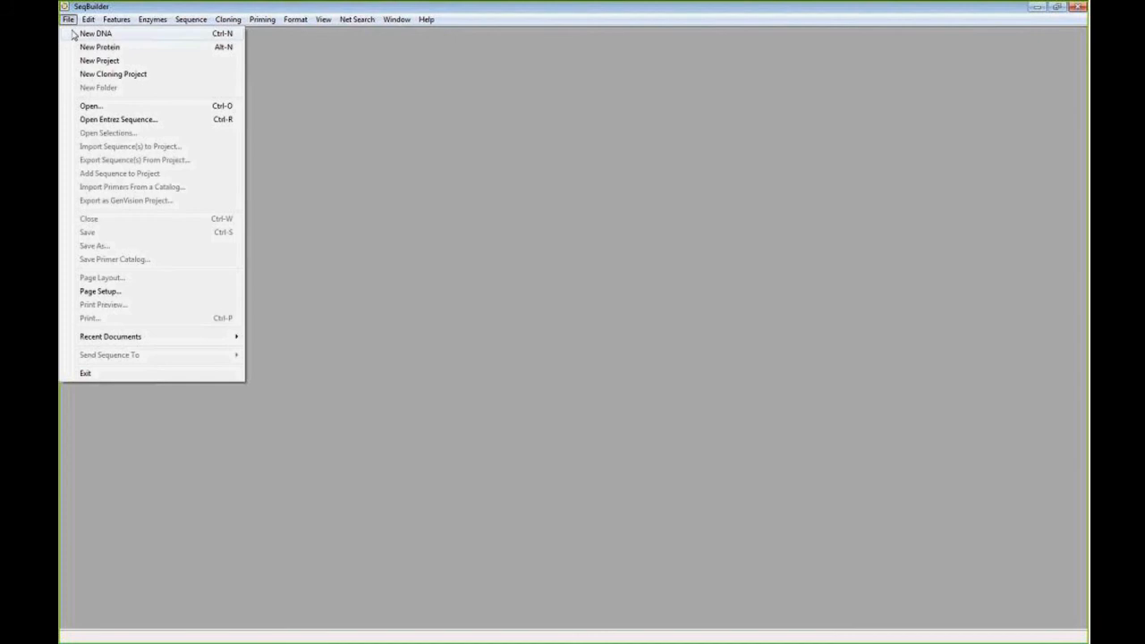
left_click(141, 120)
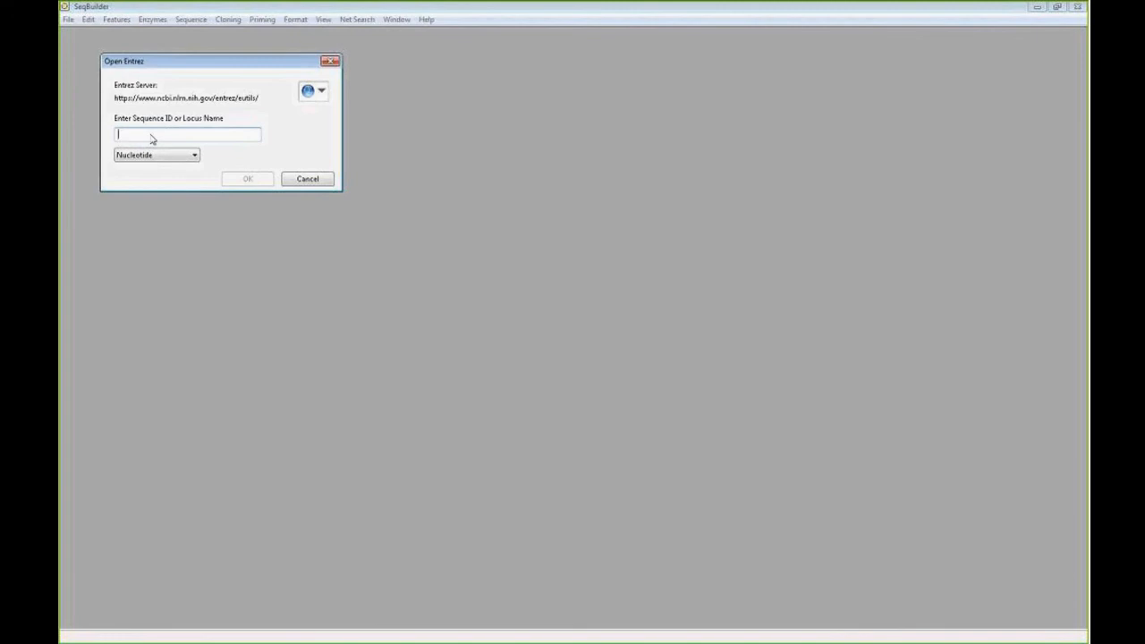
type("123")
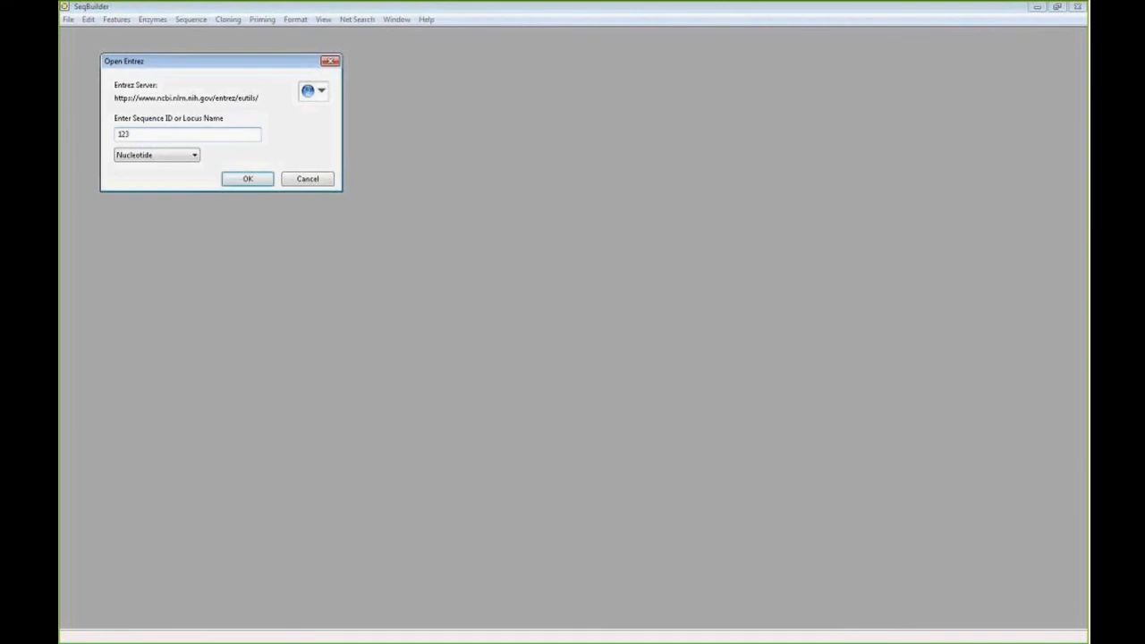
left_click(248, 179)
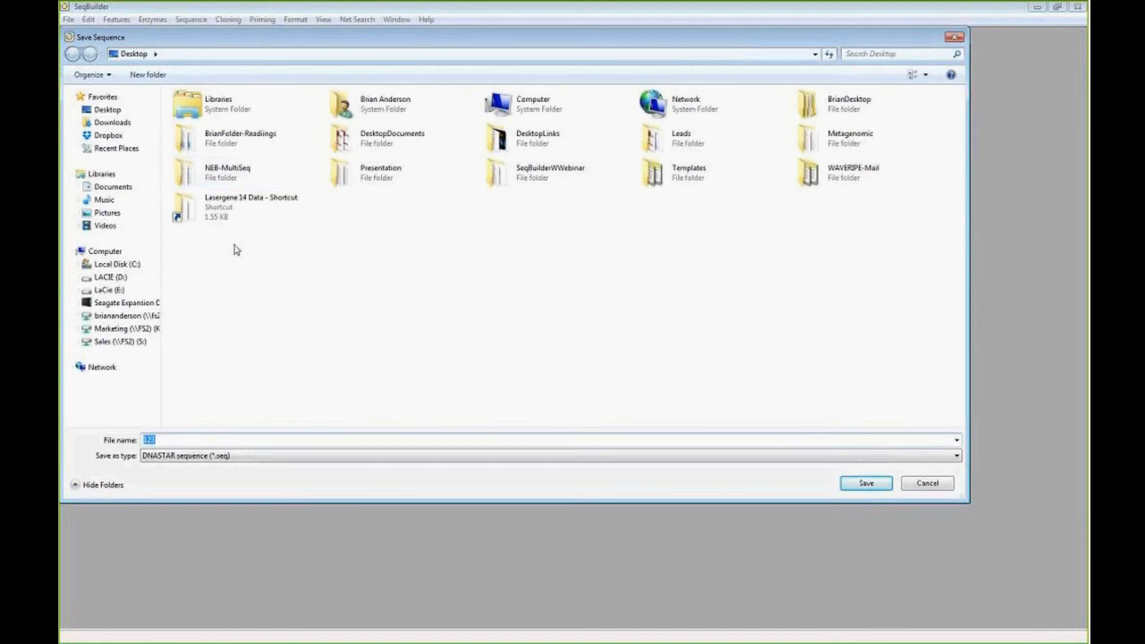
left_click(116, 112)
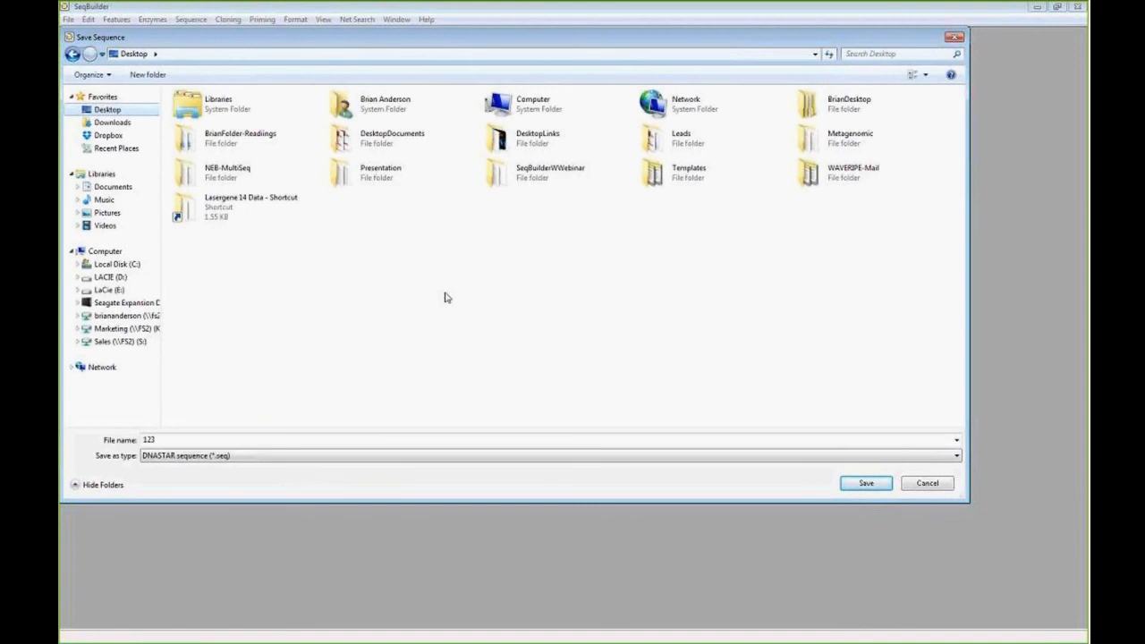
left_click(865, 486)
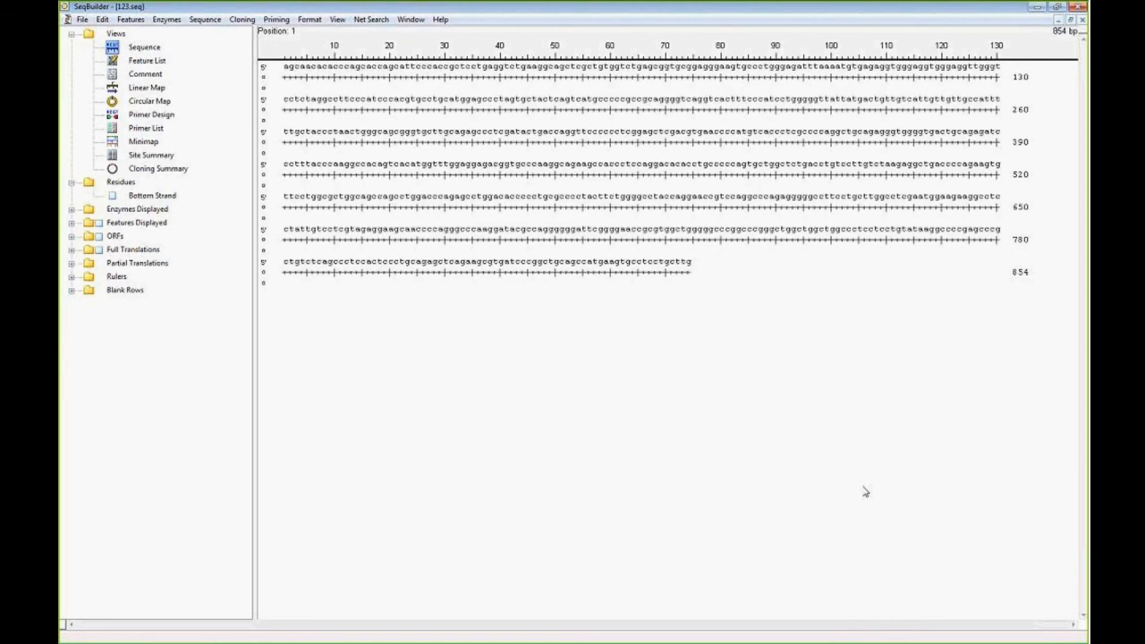
- Read the comments of the 123 sequence and display its features in the Sequence view
double_click(145, 75)
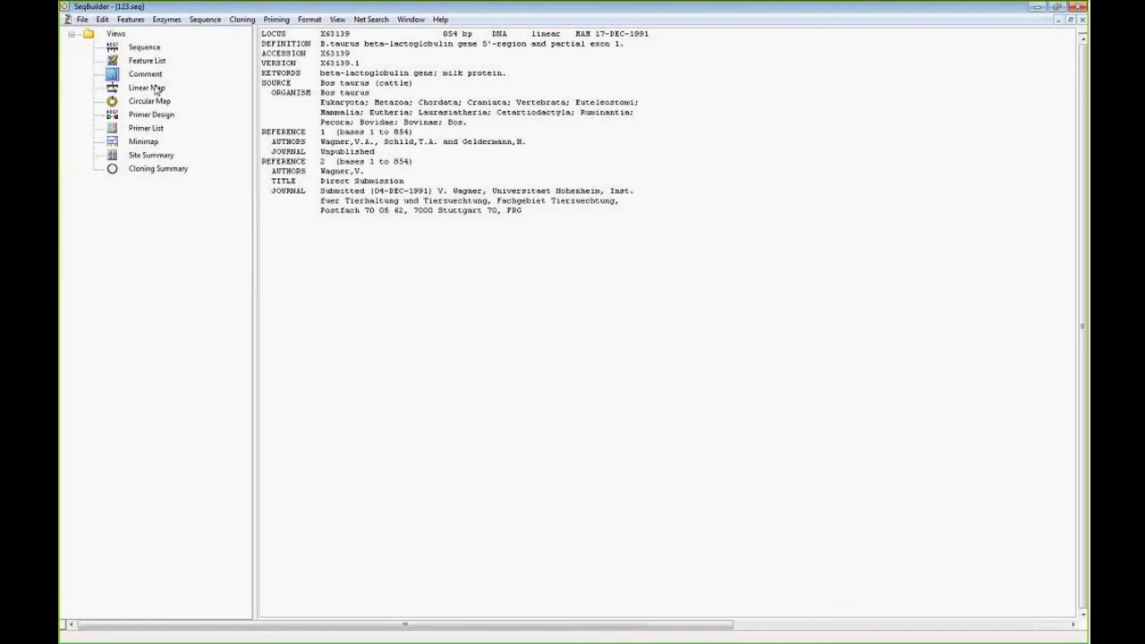
double_click(144, 49)
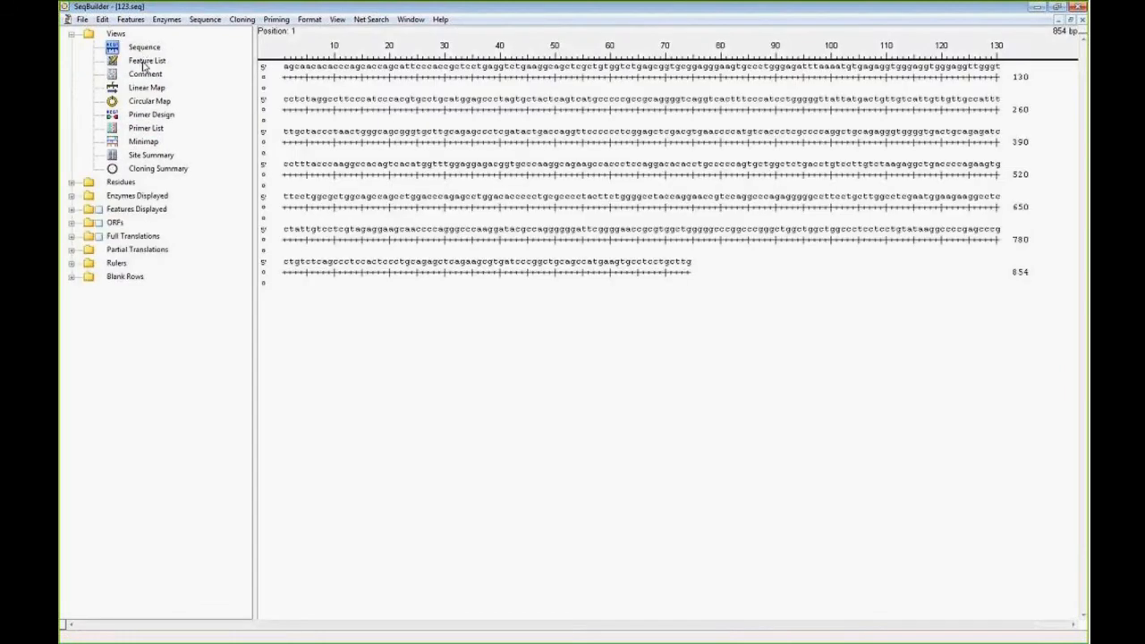
left_click(99, 210)
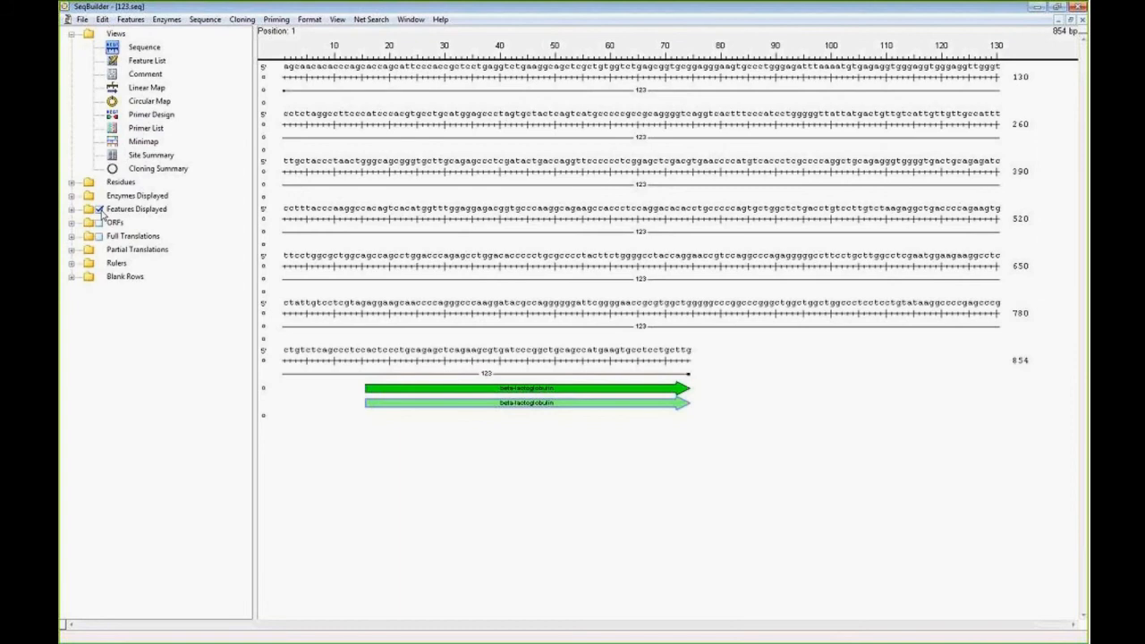
- Close the 123 sequence and open deag.seq
left_click(1082, 18)
left_click(618, 330)
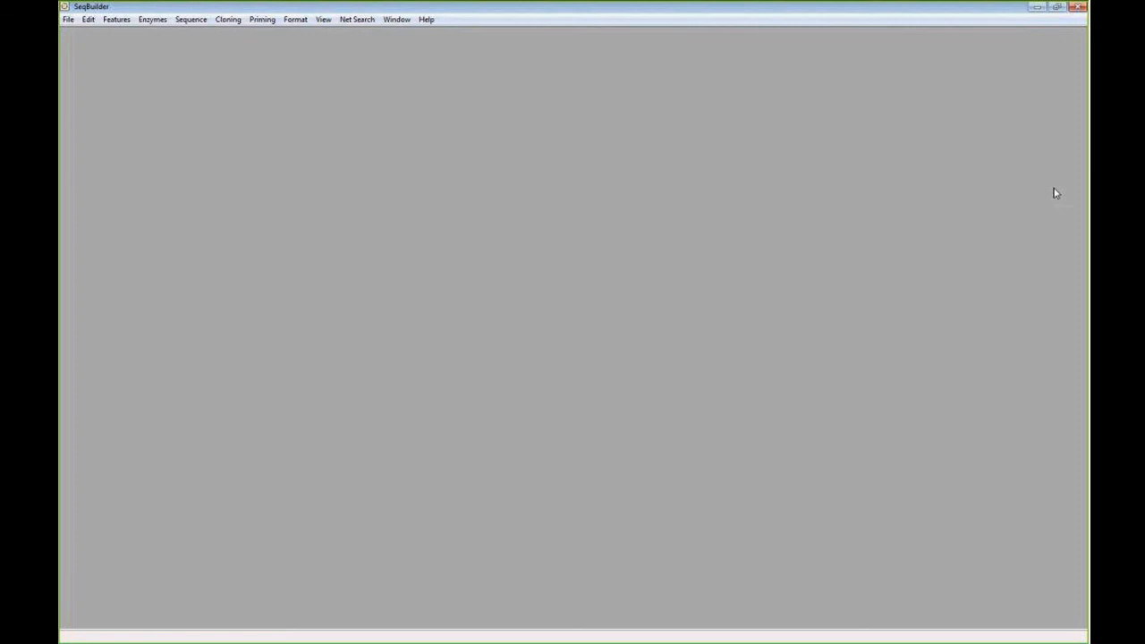
left_click_drag(1056, 193, 662, 291)
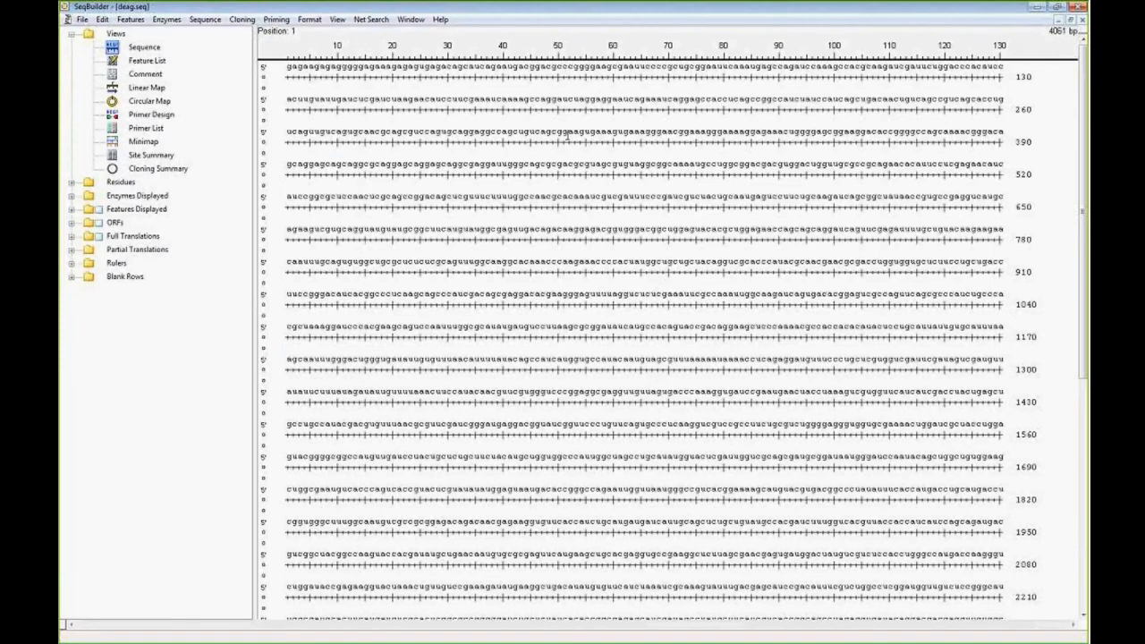
- Select top-strand bases 311 to 1095, show the open reading frames with their strand groups, and hide them again
left_click_drag(561, 134, 590, 328)
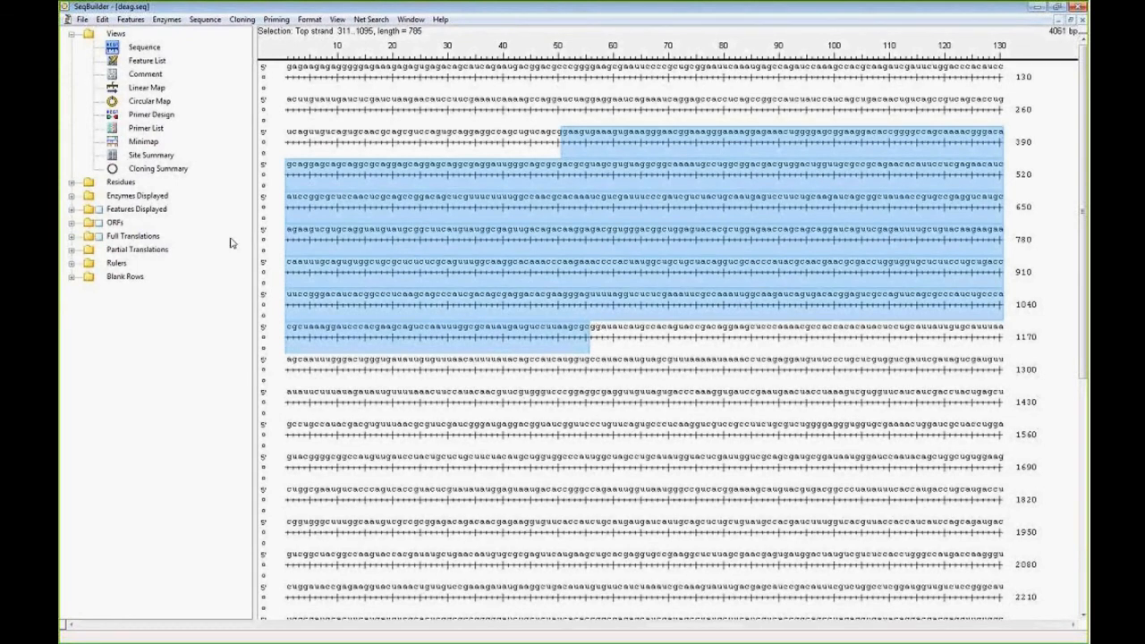
left_click(98, 223)
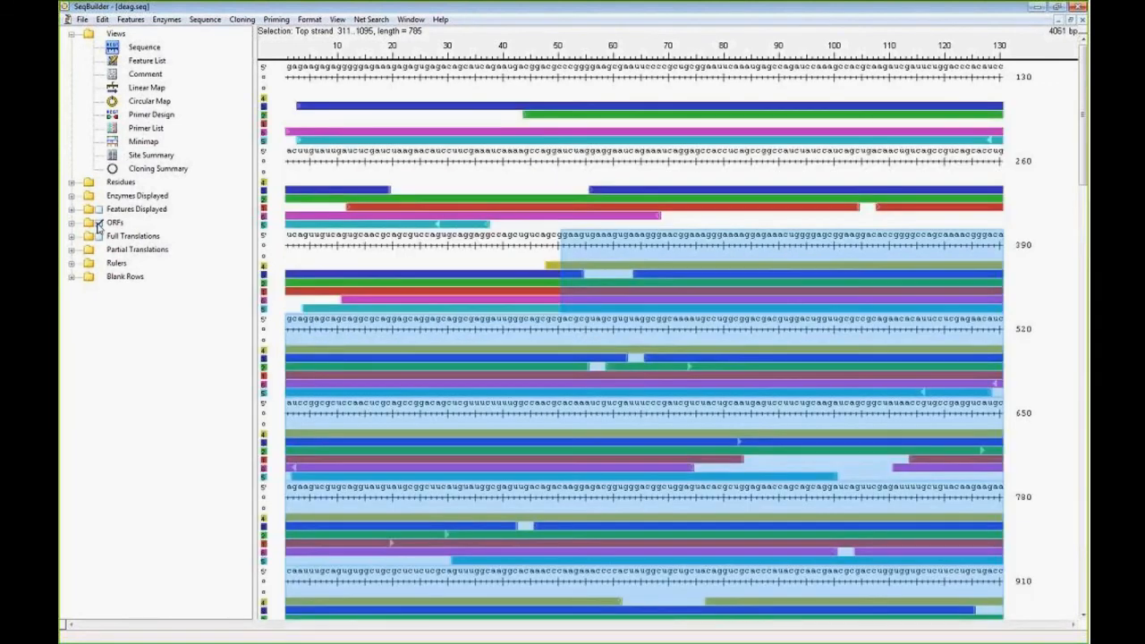
left_click(73, 224)
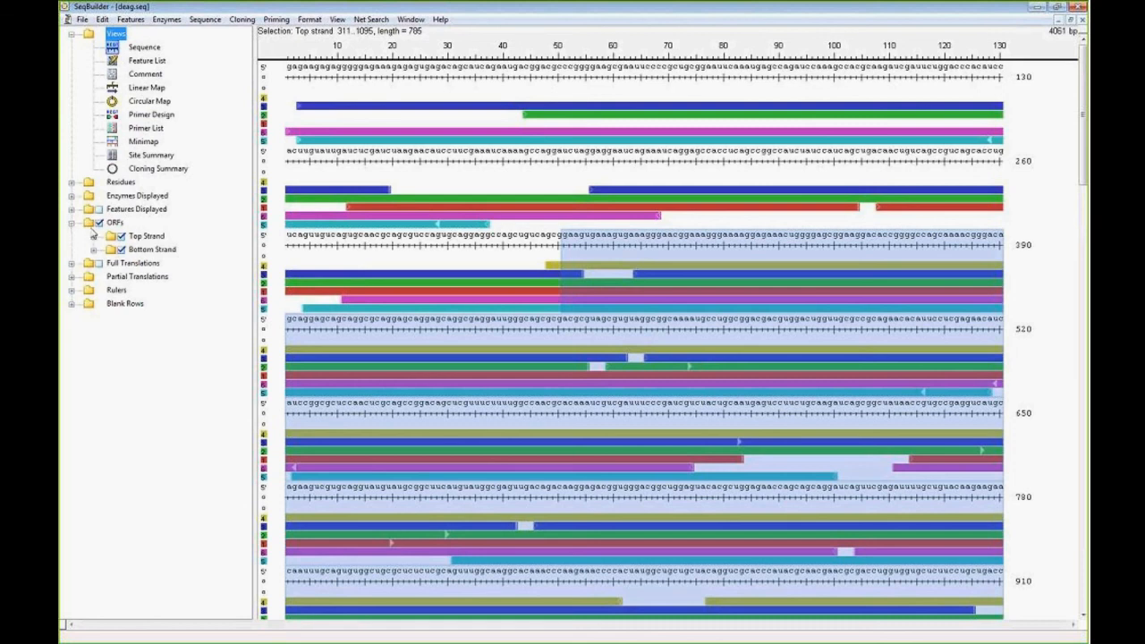
left_click(98, 224)
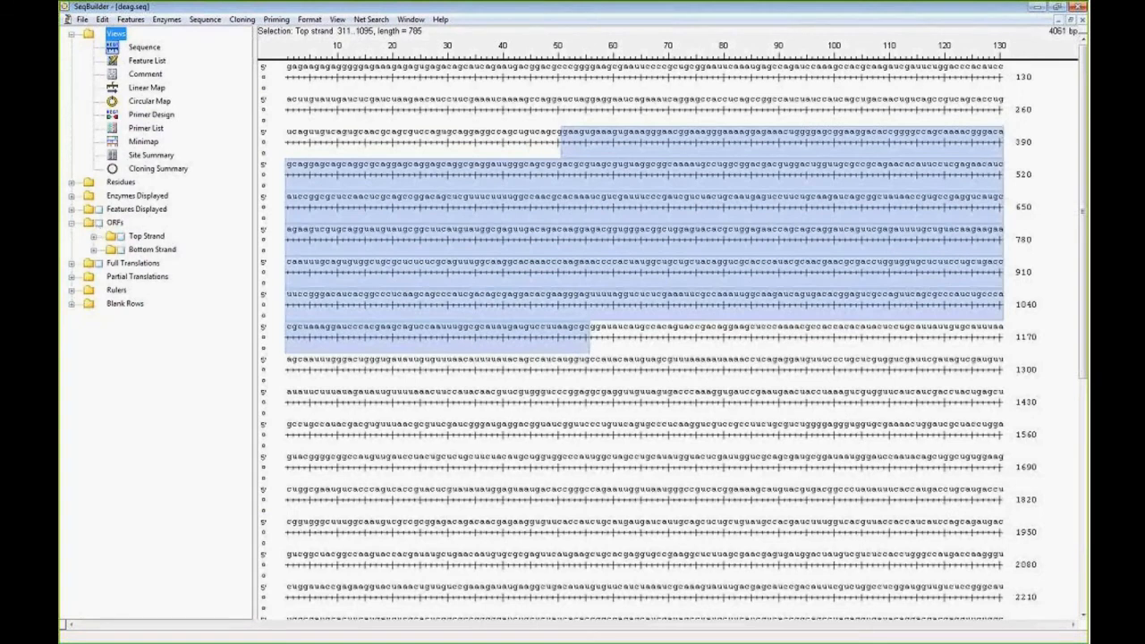
- Display the features of deag.seq and select the potassium channel protein feature
left_click(99, 209)
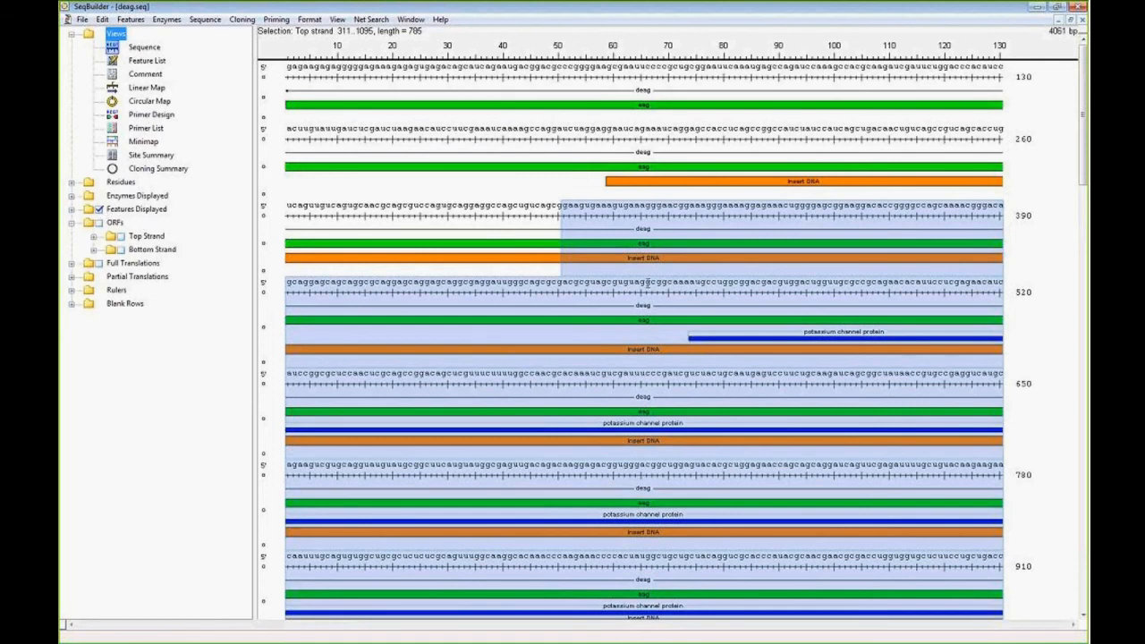
left_click(726, 344)
left_click(731, 340)
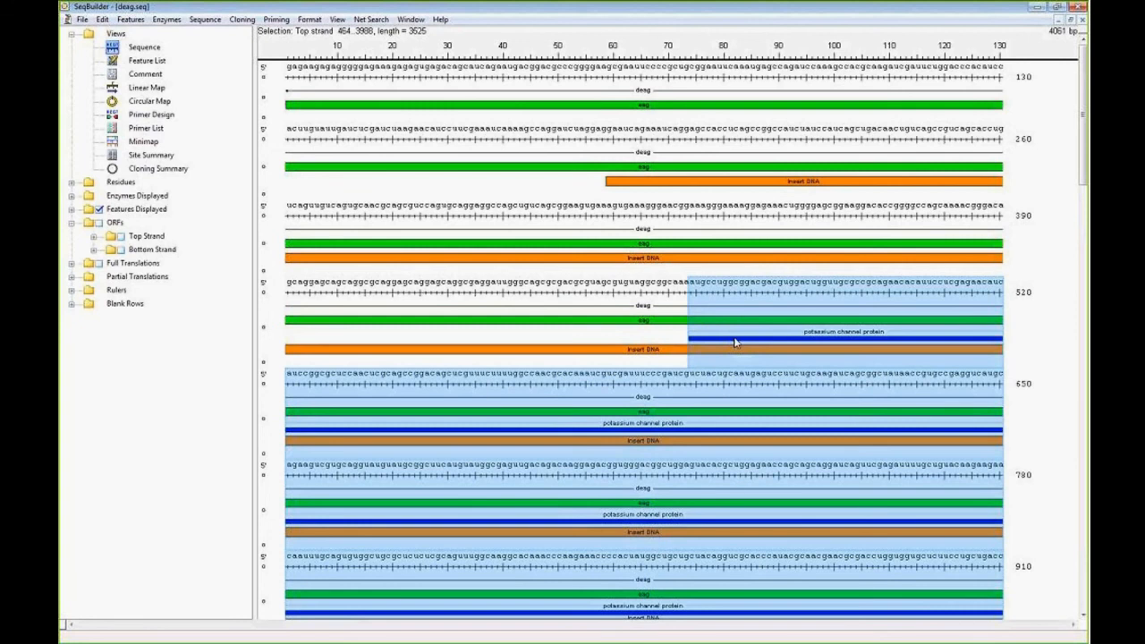
- Start a Gibson, LIC cloning project from the selected feature and expand its Inserts folder
left_click(244, 19)
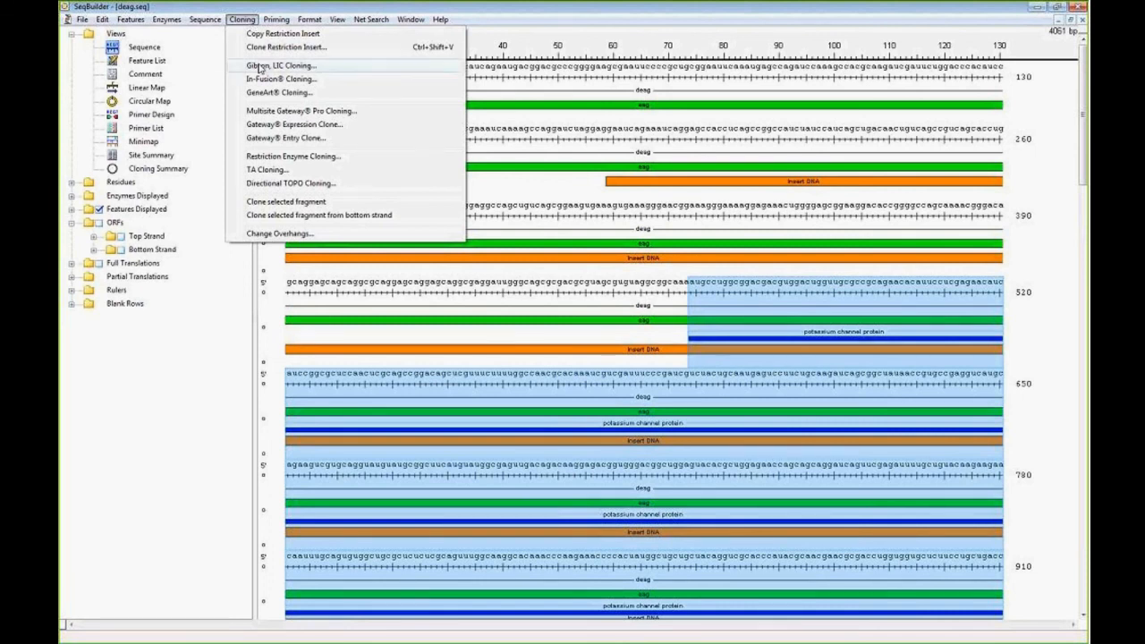
left_click(259, 67)
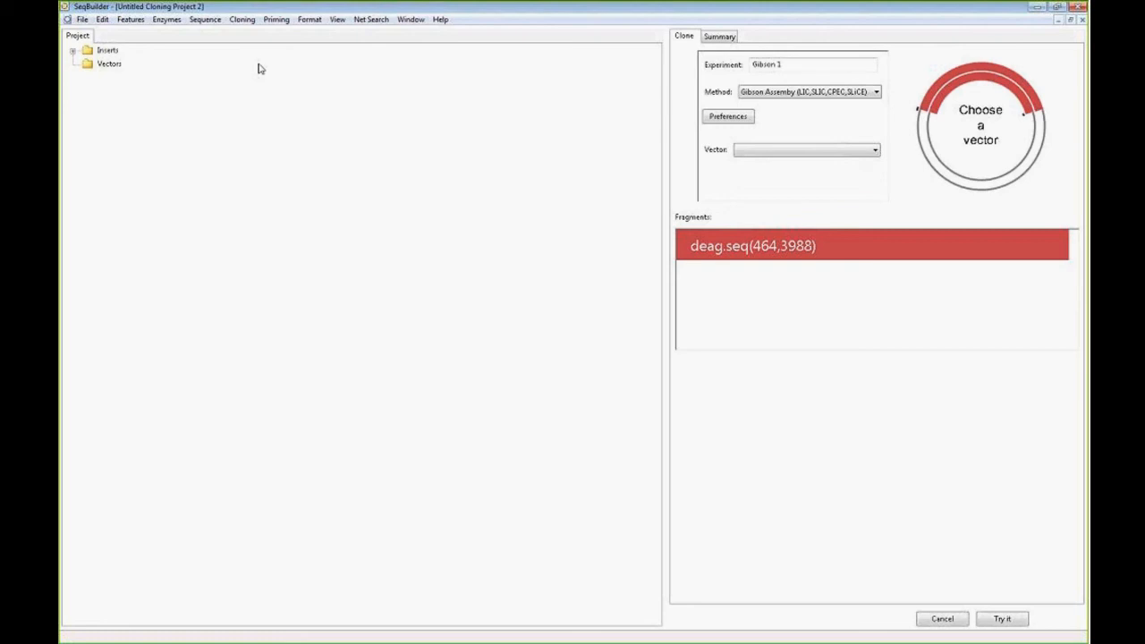
left_click(73, 51)
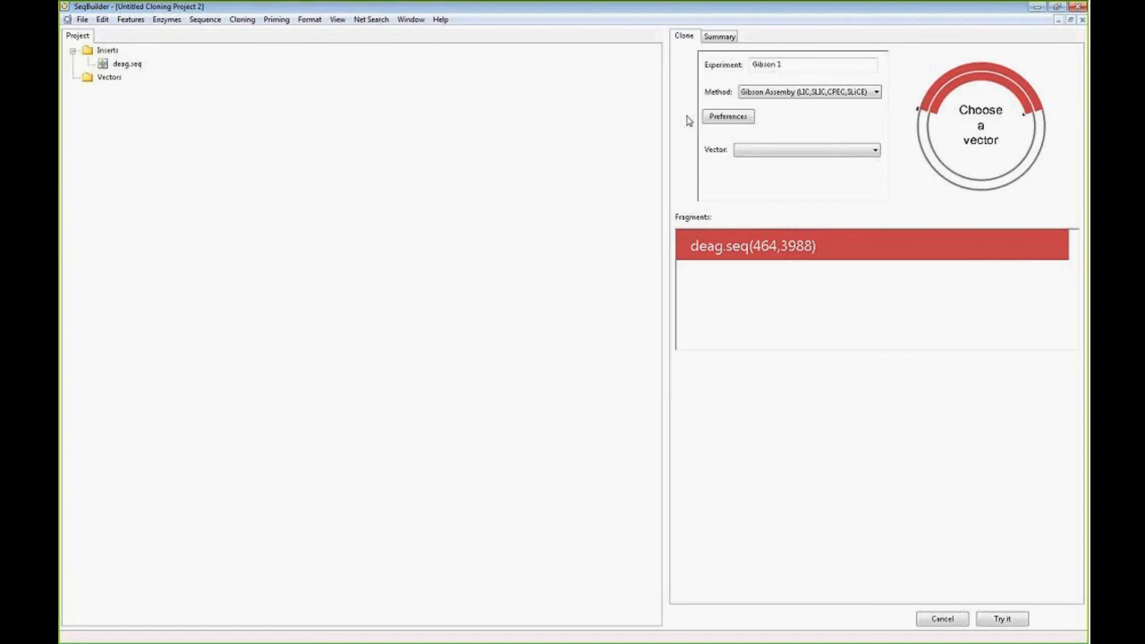
- Look through the available vector groups and view the cloning summary of the Gibson experiment
left_click(876, 151)
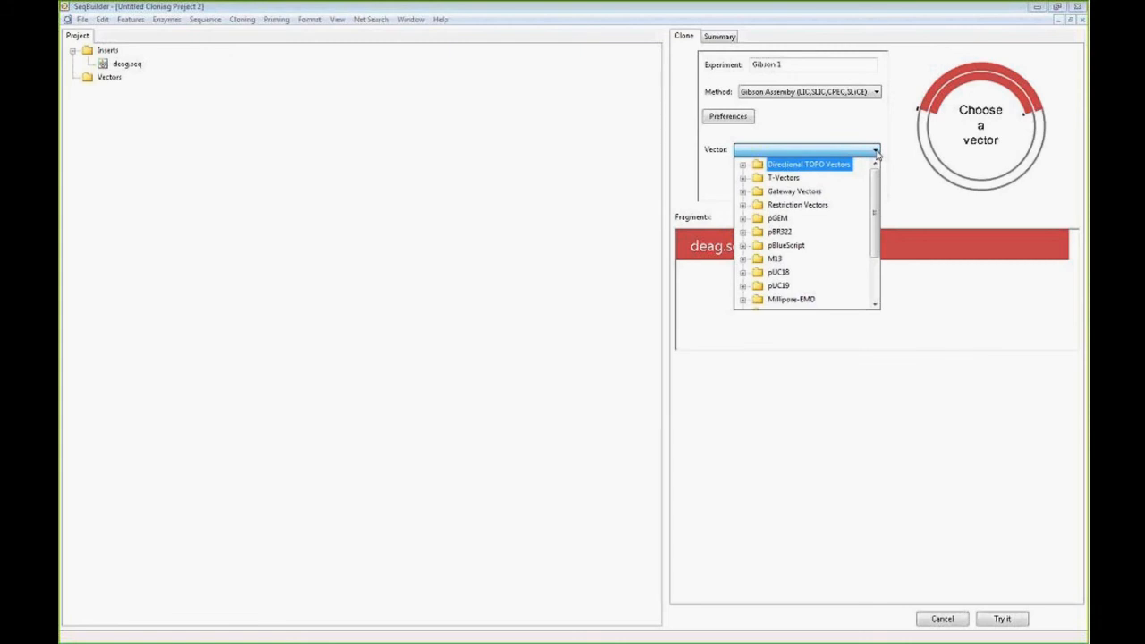
left_click_drag(878, 179, 880, 243)
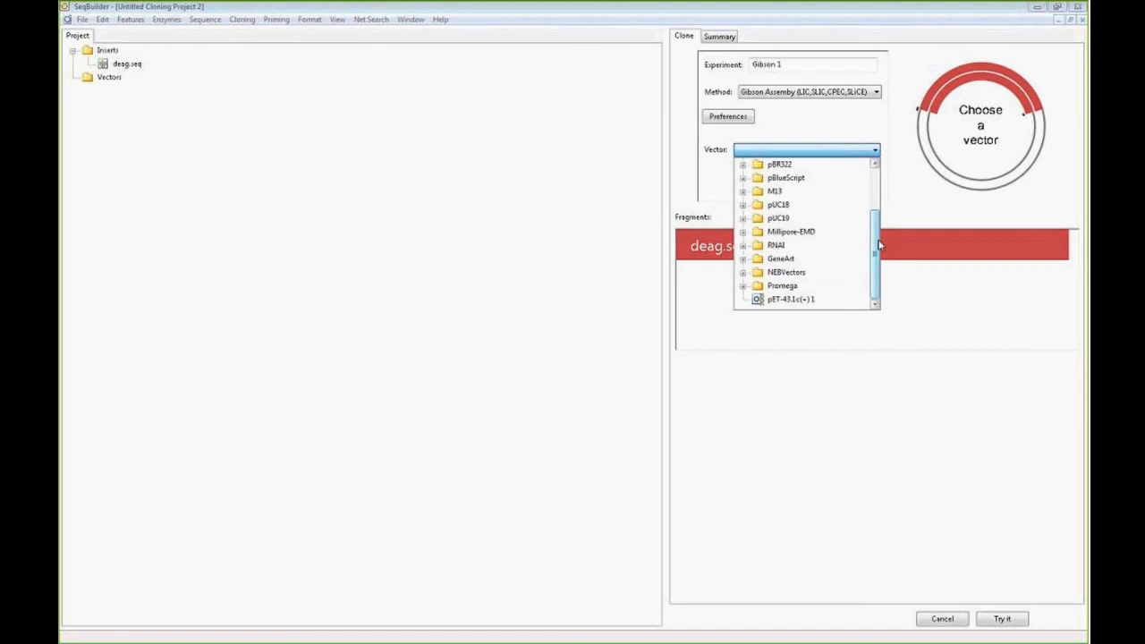
left_click(690, 146)
left_click(718, 37)
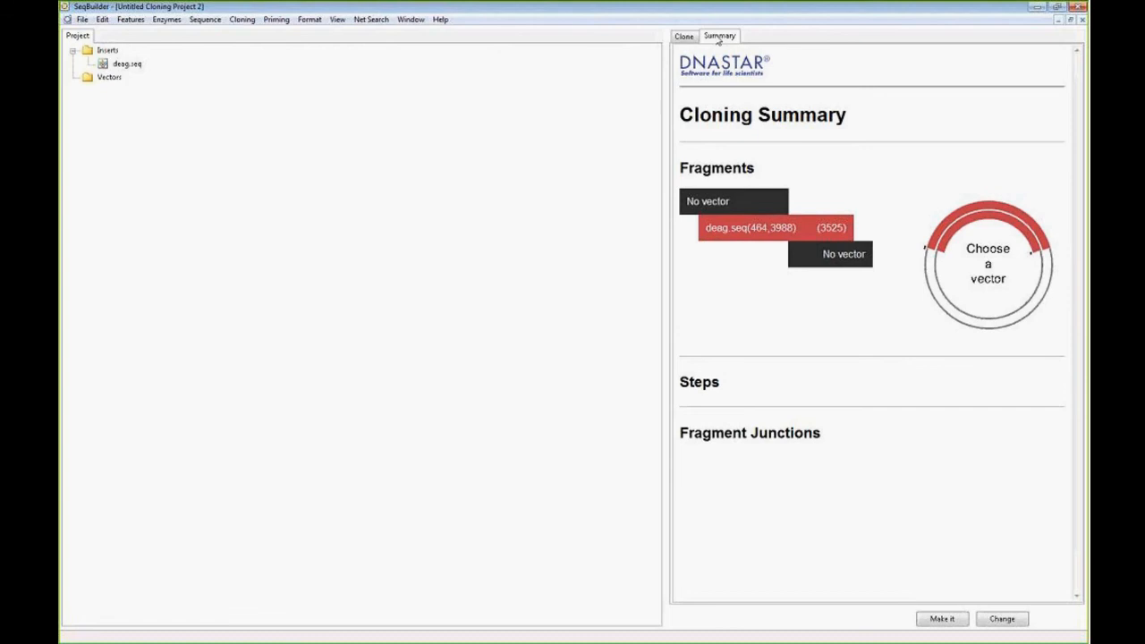
left_click(691, 38)
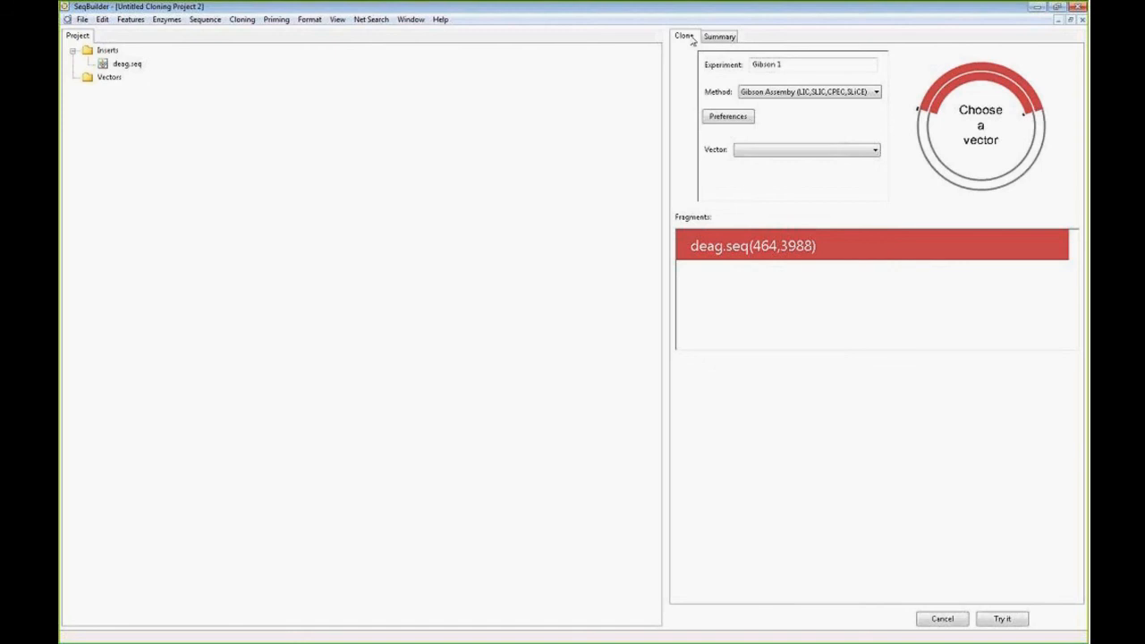
- Review the cloning preferences, including the minimum overlap, and cancel without changing them
left_click(725, 118)
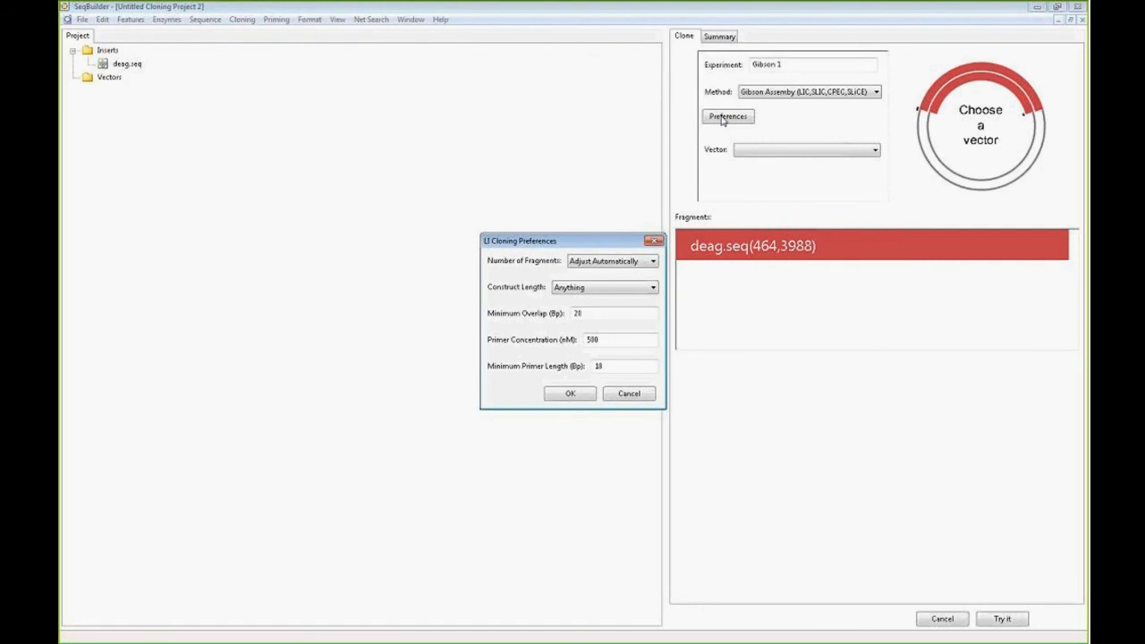
double_click(596, 314)
left_click(632, 397)
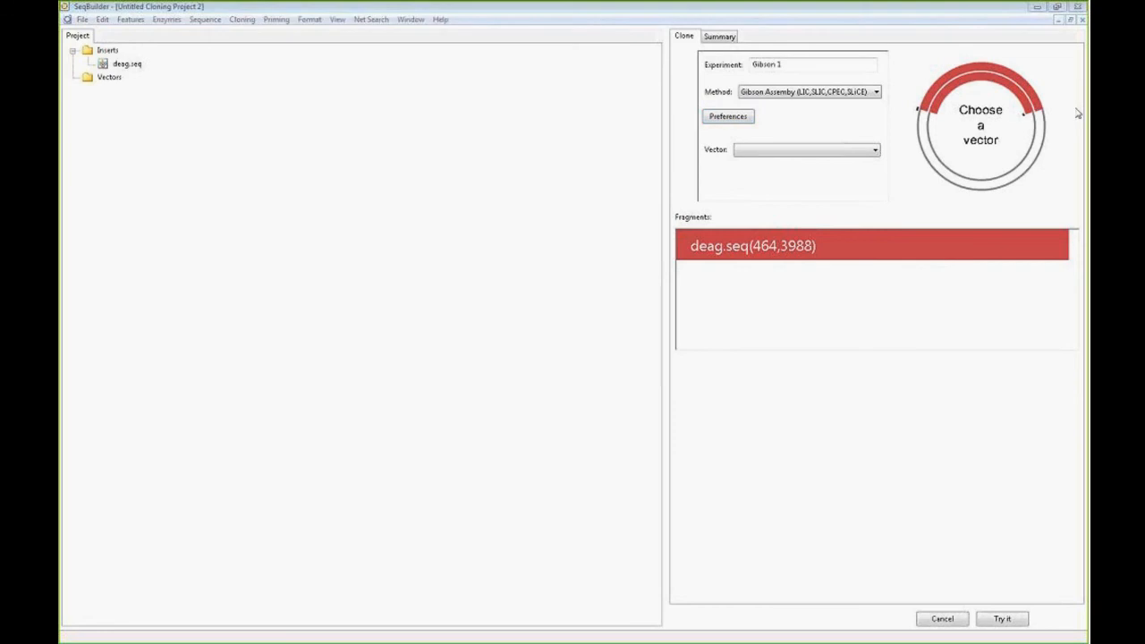
- Add NC_011521 to the project's Inserts and include it in the Gibson experiment's fragments
left_click_drag(1078, 113, 109, 57)
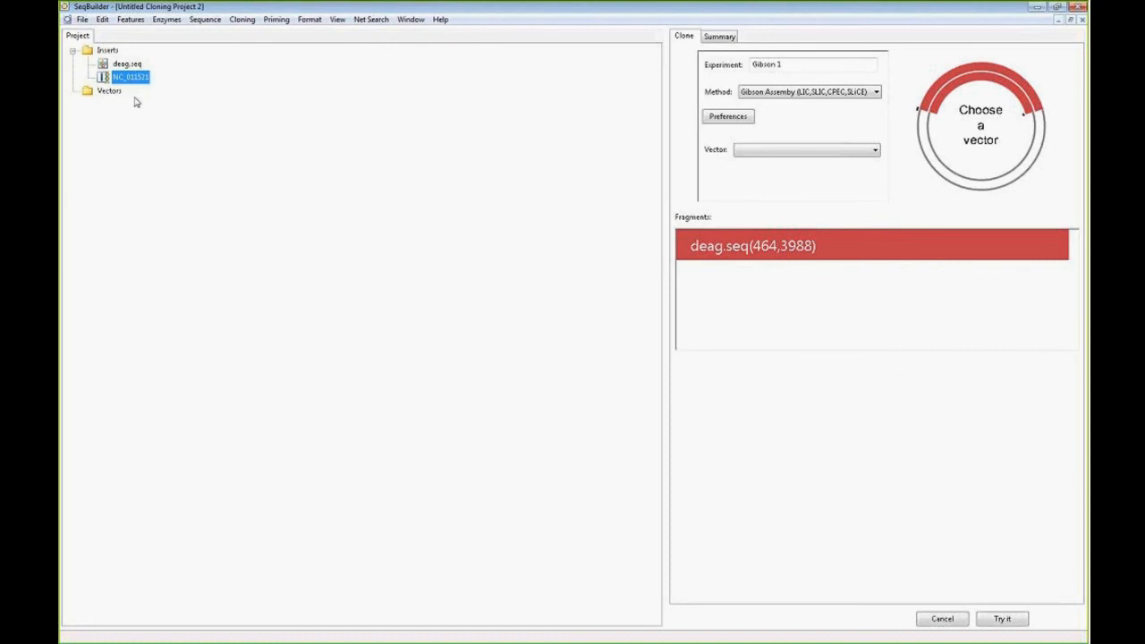
left_click_drag(129, 80, 752, 306)
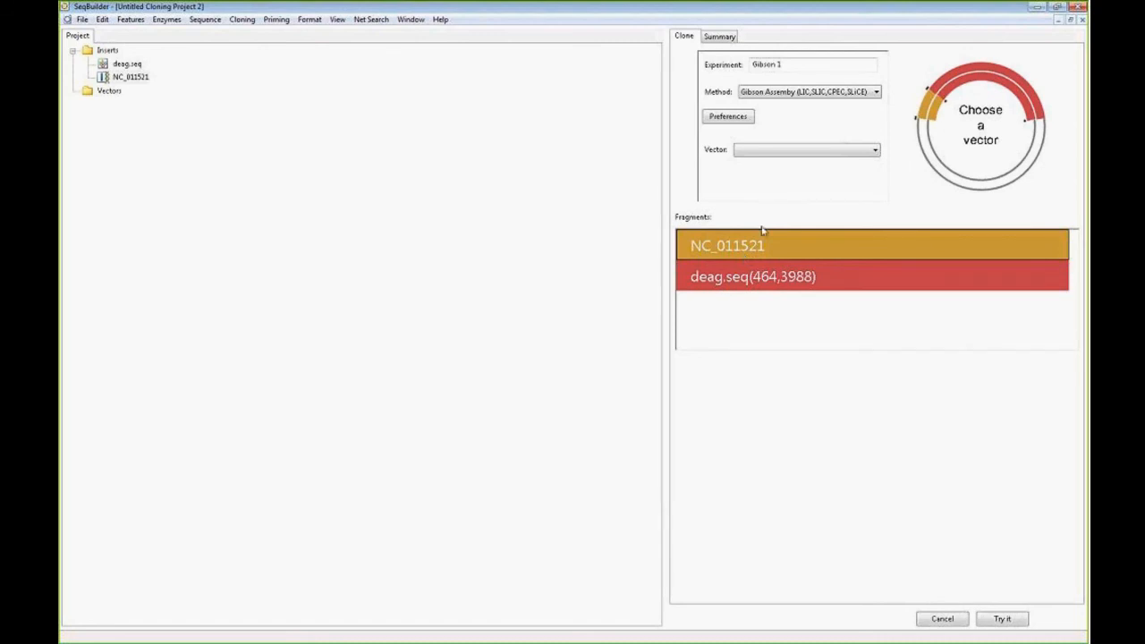
- Choose pGEM®-3Z from the pGEM group as the vector for the Gibson experiment
left_click(832, 152)
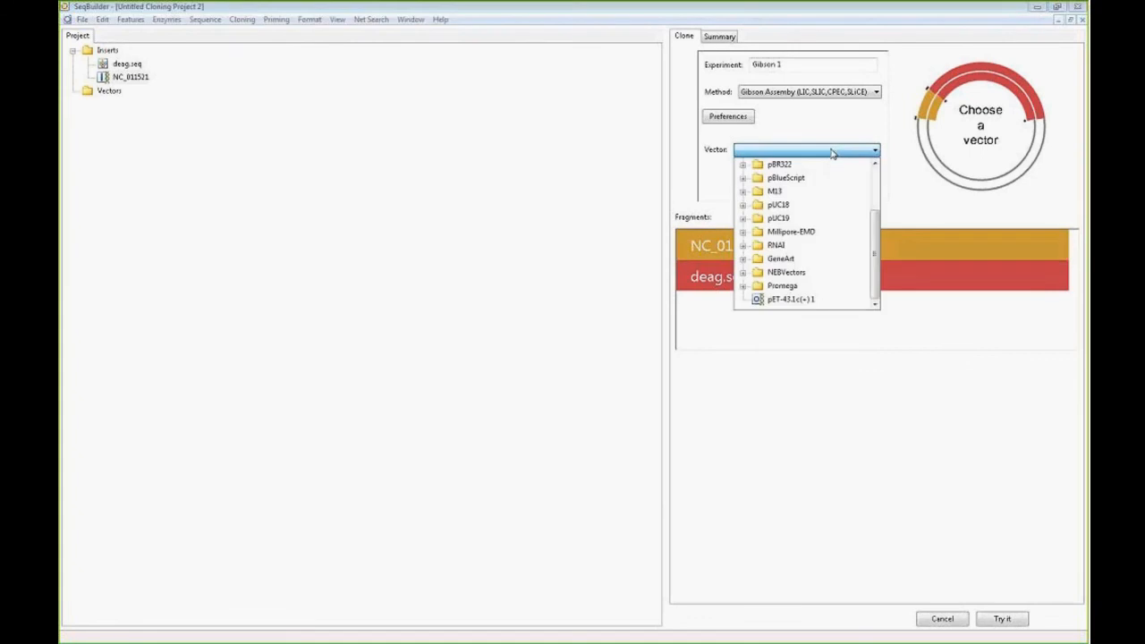
scroll(805, 232, "up", 2)
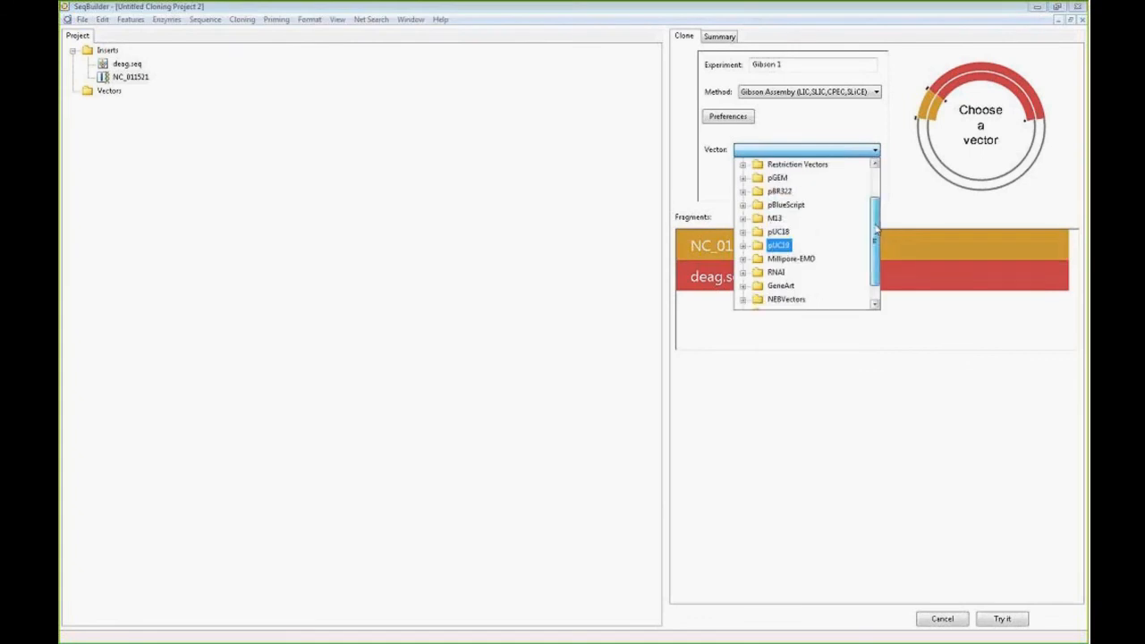
left_click(744, 219)
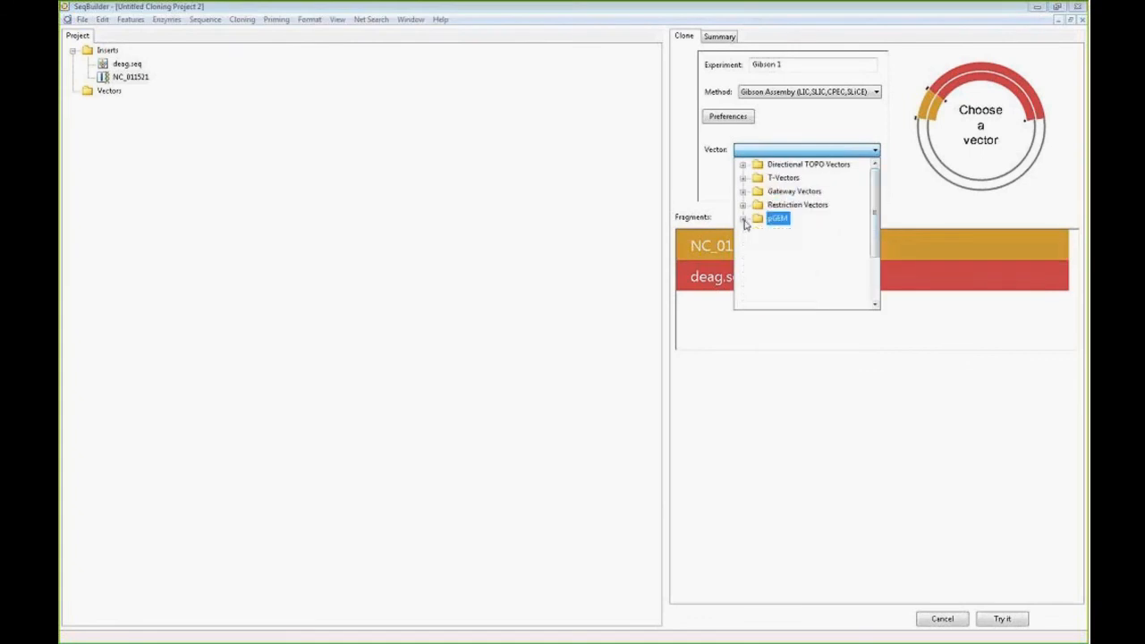
left_click(796, 179)
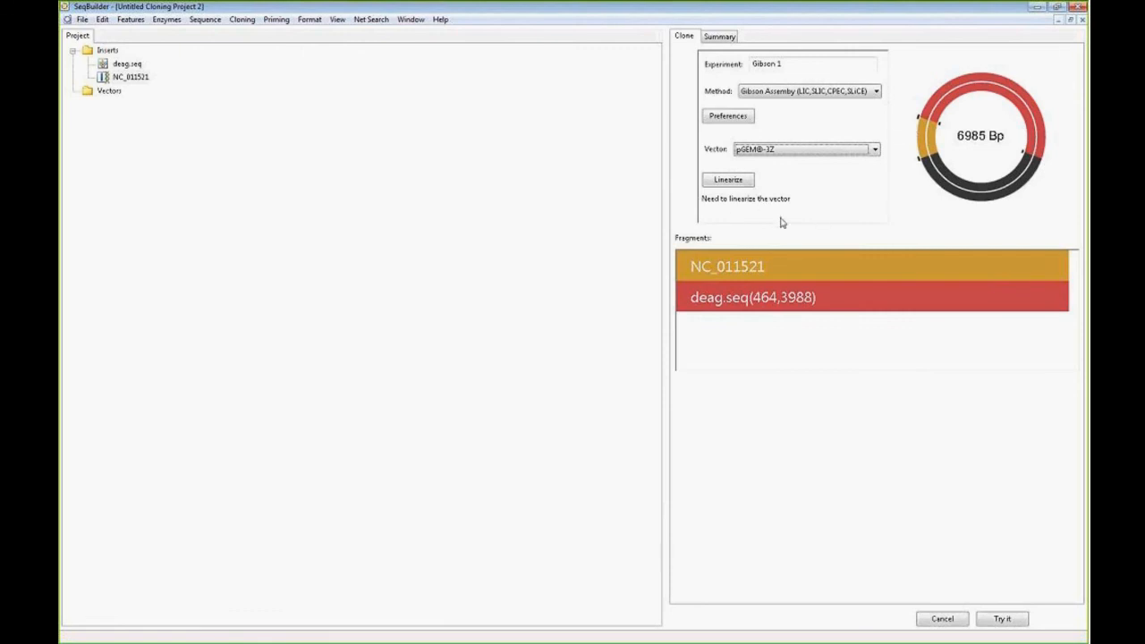
- Linearize the pGEM®-3Z vector by selecting top-strand bases 6 to 56 in the multiple cloning sites as the cloning region
left_click(730, 182)
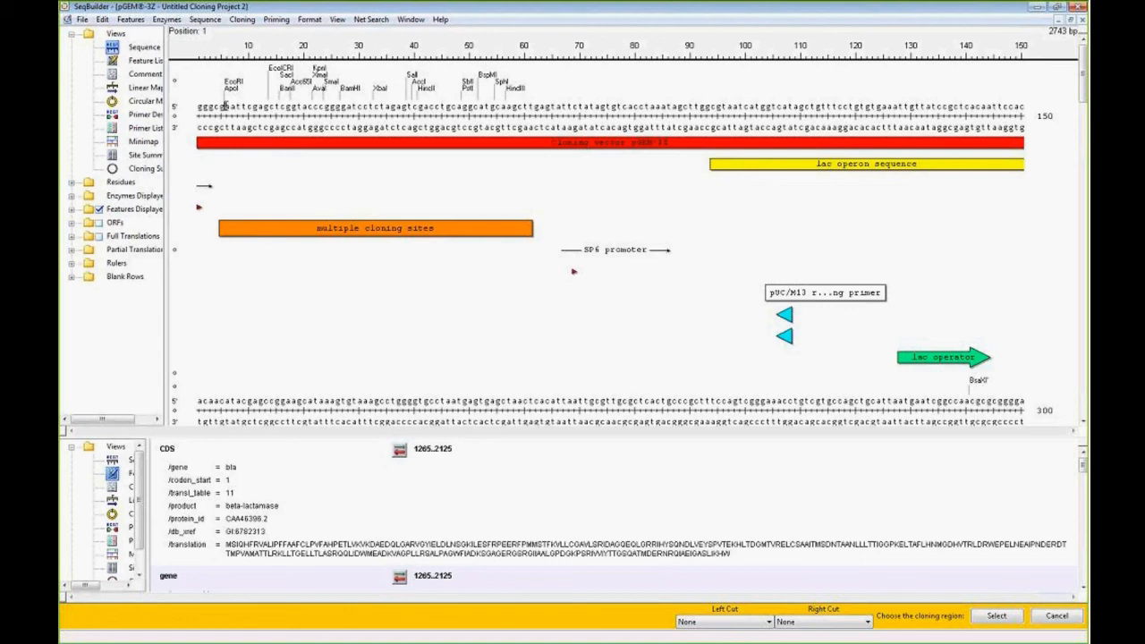
left_click_drag(225, 104, 506, 125)
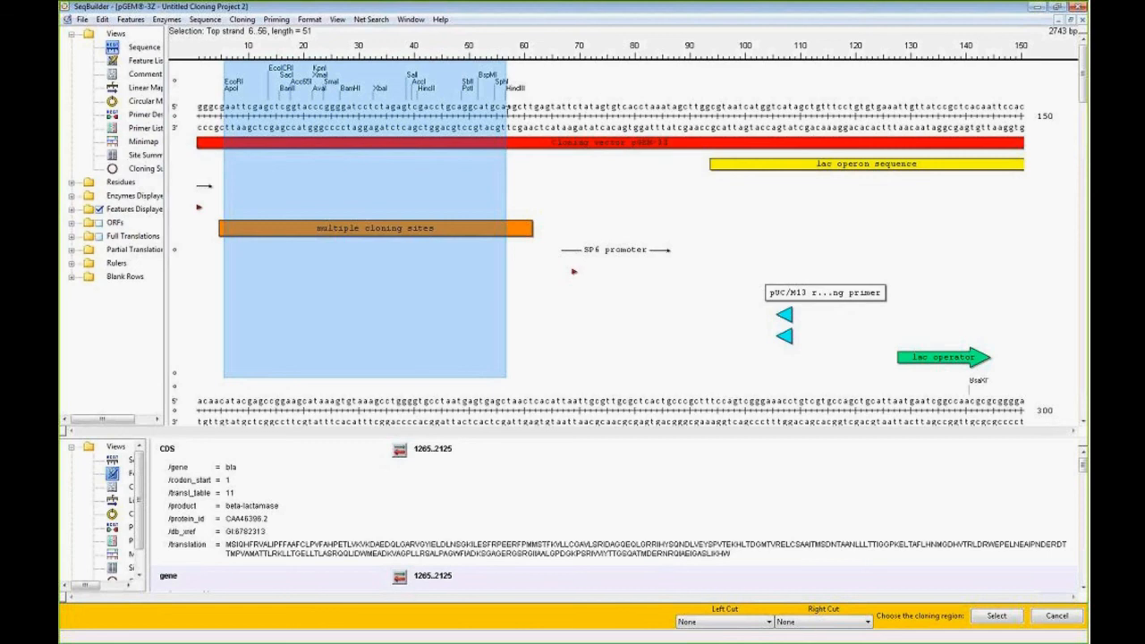
left_click(996, 616)
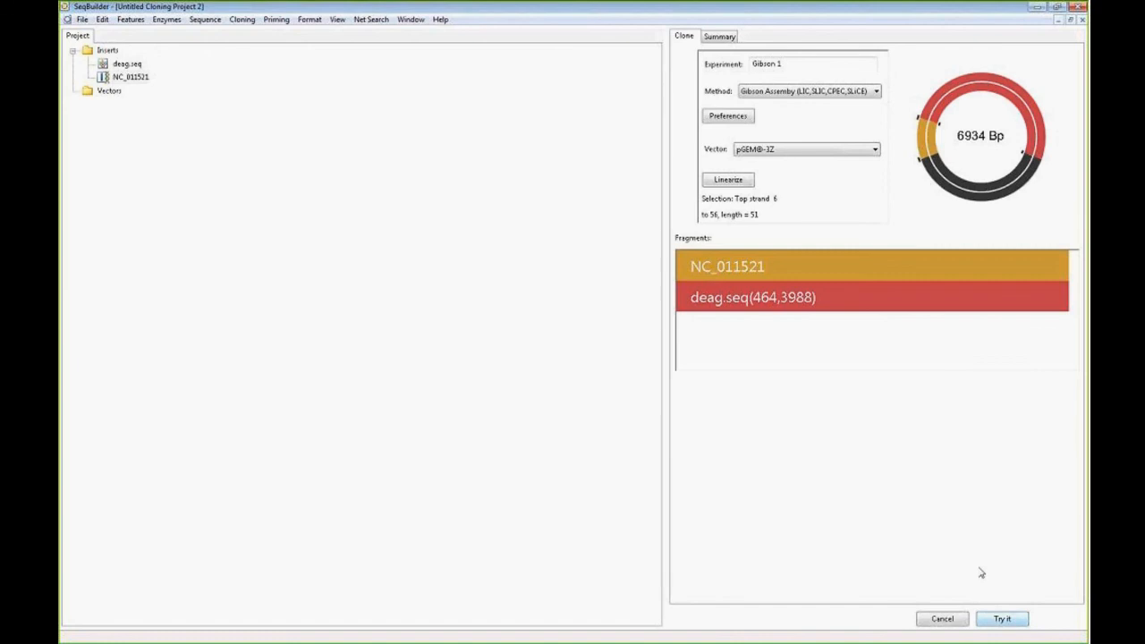
- Try the assembly and examine the primers, steps and reading frames at the fragment junctions in the cloning summary
left_click(1002, 622)
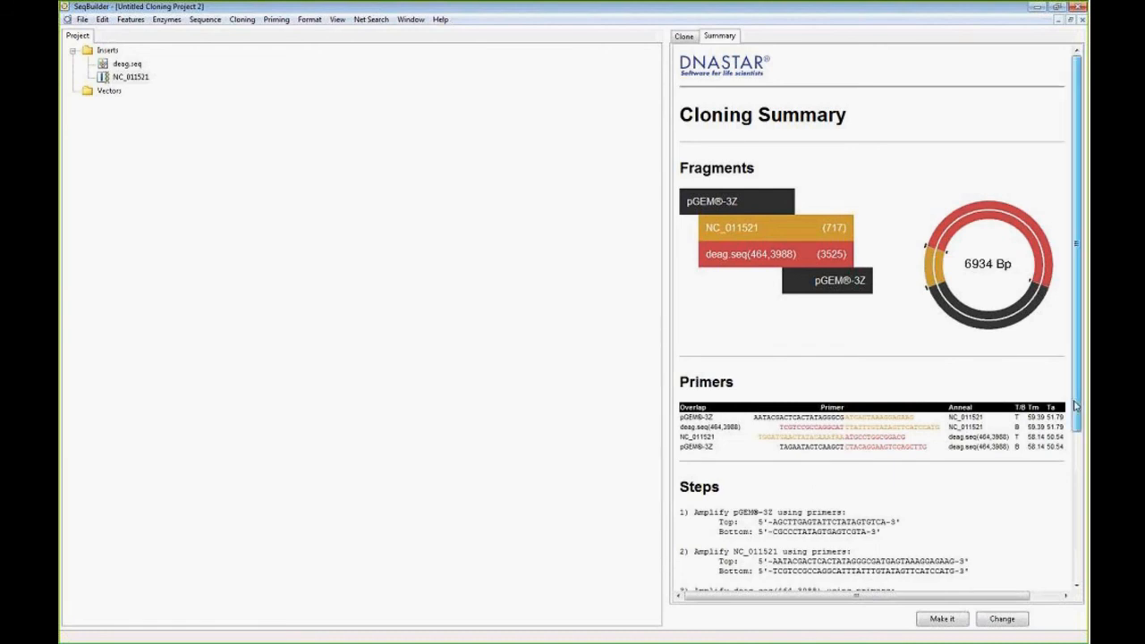
left_click_drag(1079, 410, 1080, 503)
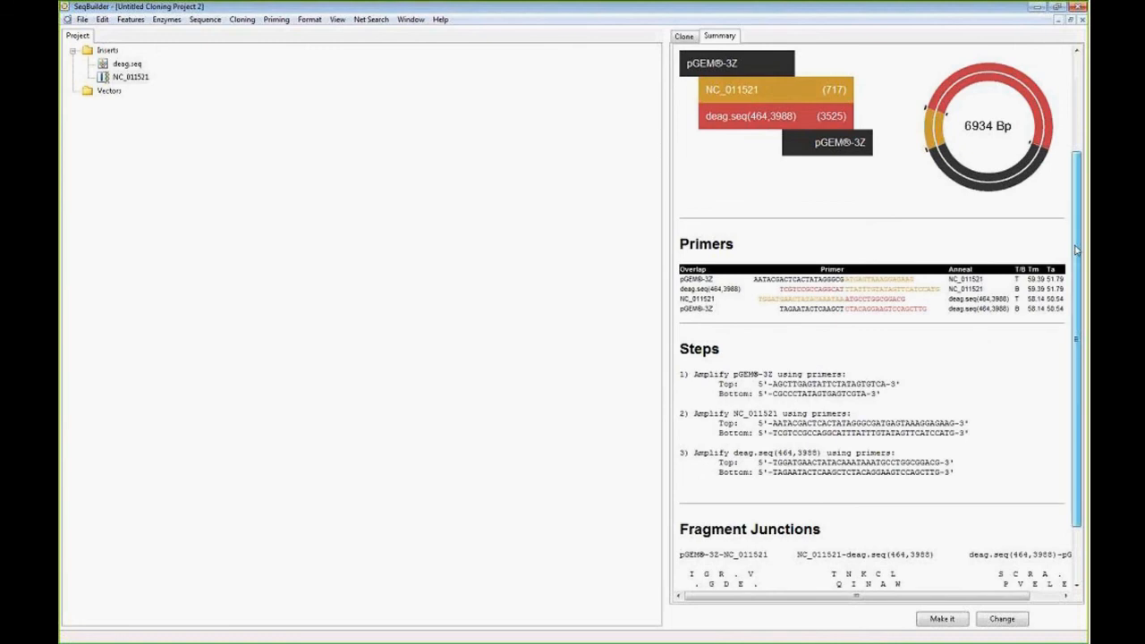
left_click_drag(1077, 255, 1077, 310)
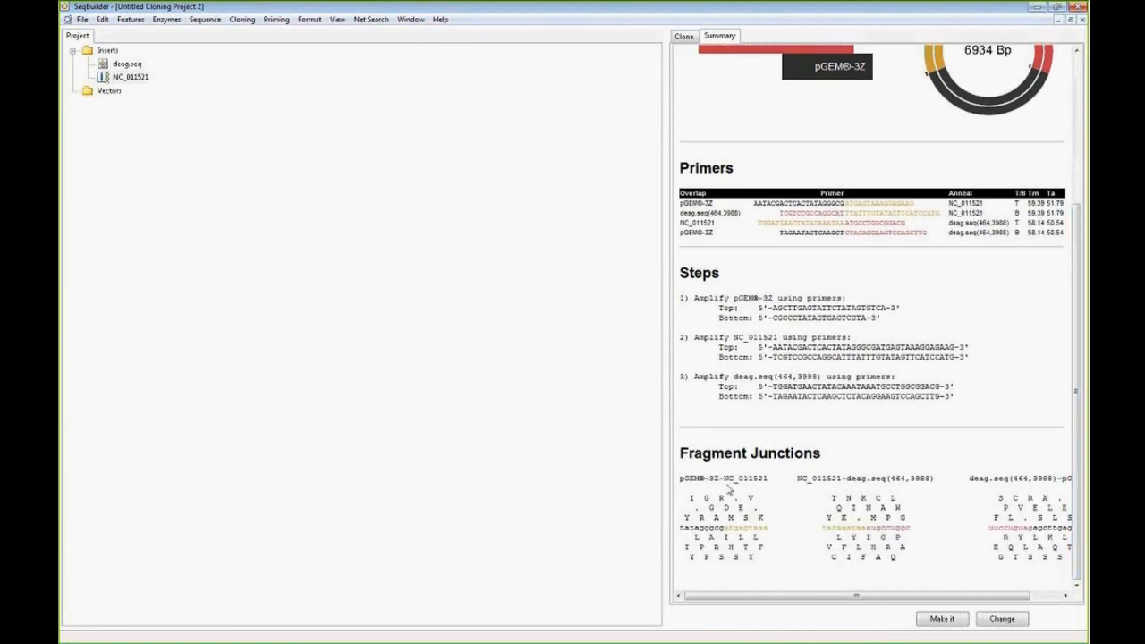
left_click_drag(729, 518, 861, 519)
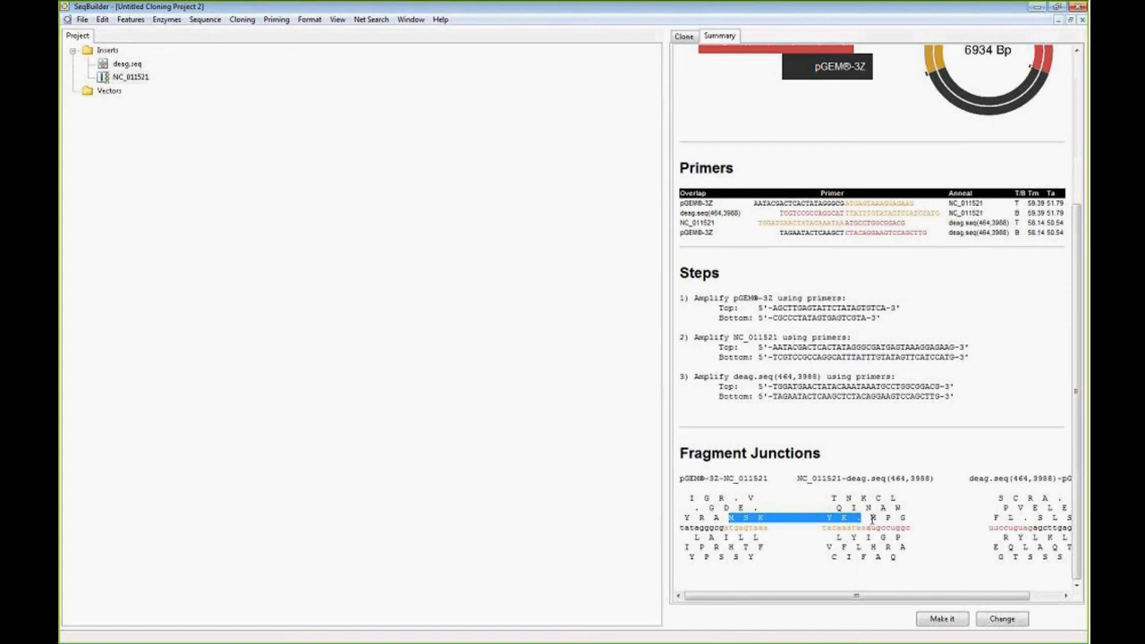
left_click_drag(871, 518, 1050, 518)
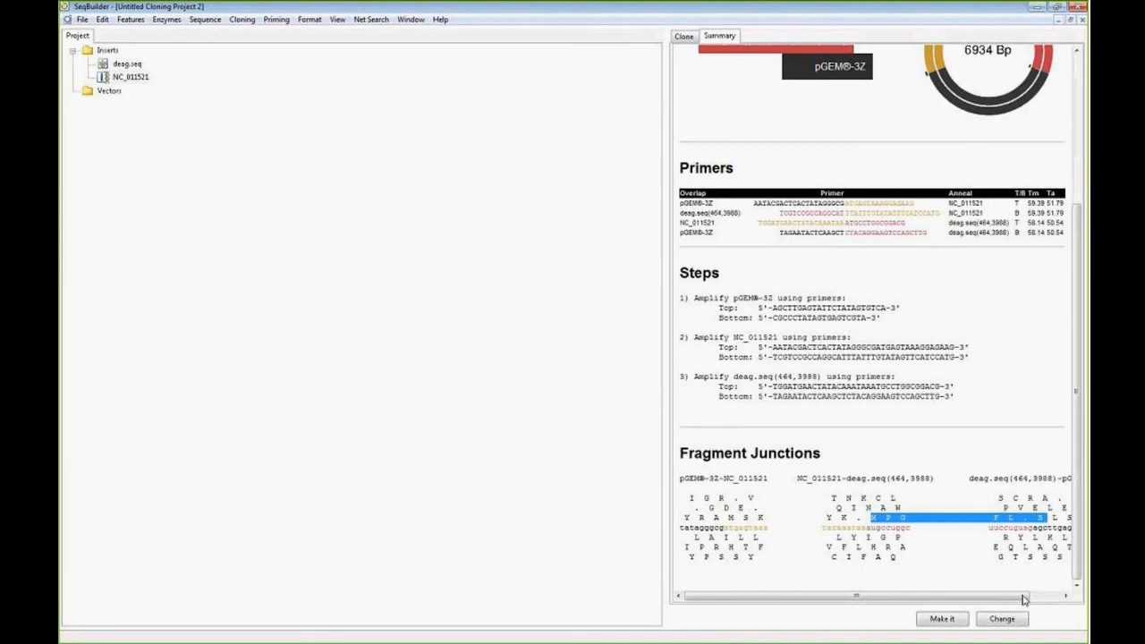
mouse_move(1082, 389)
left_mouse_down()
mouse_move(1082, 230)
mouse_move(1082, 380)
left_mouse_up()
- Make the Gibson clone and check the two insert products and the clone in the Gibson 1 folder
left_click(942, 619)
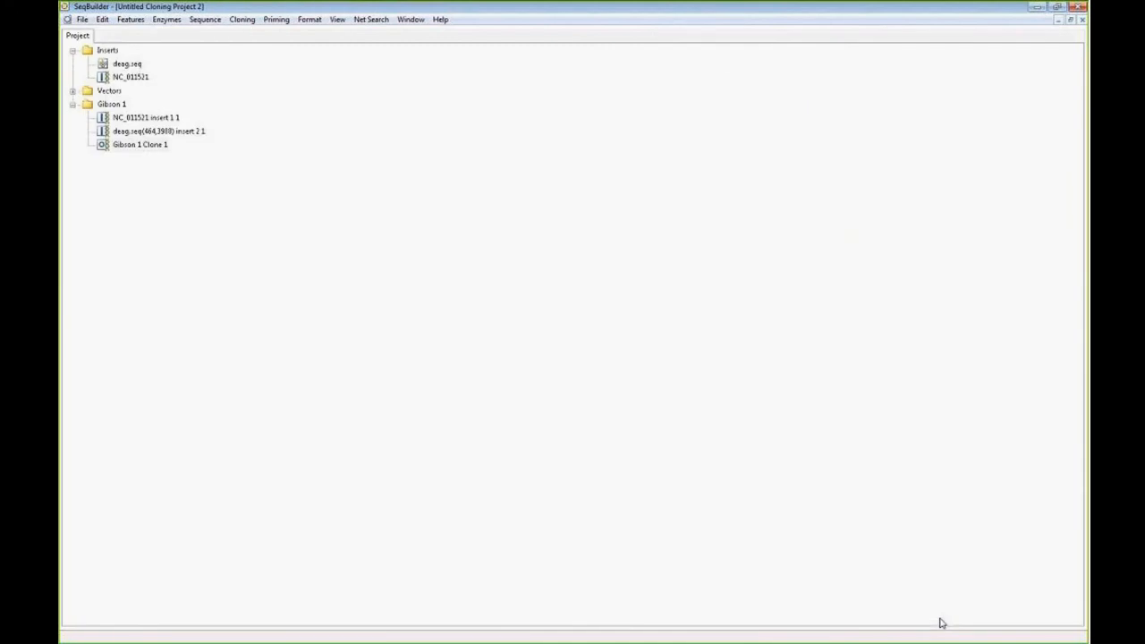
left_click(148, 123)
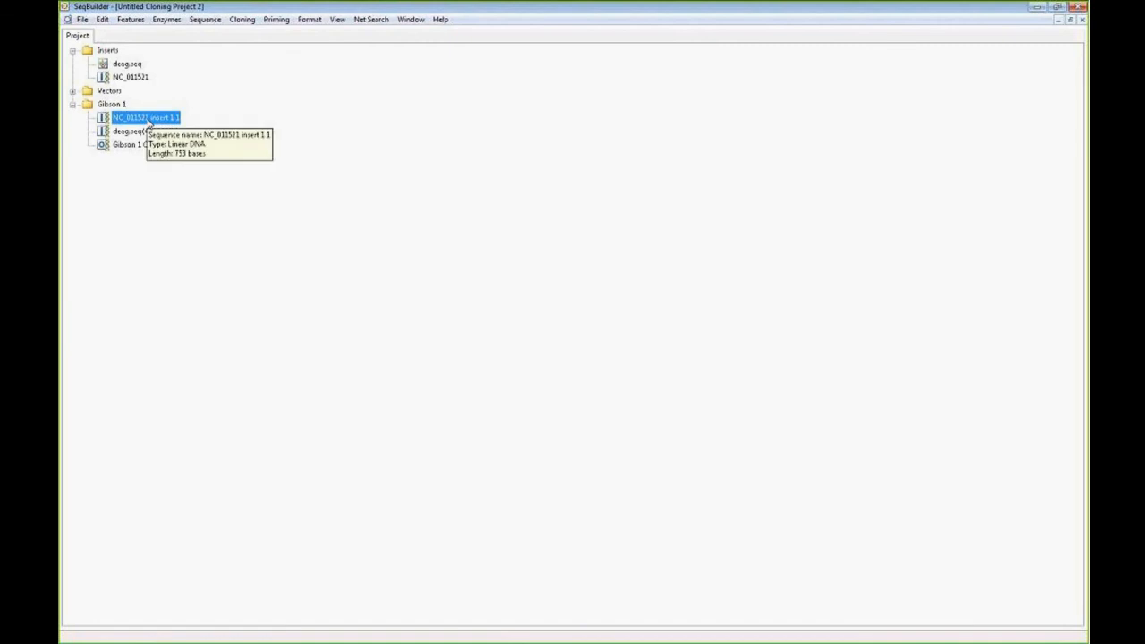
left_click(131, 132)
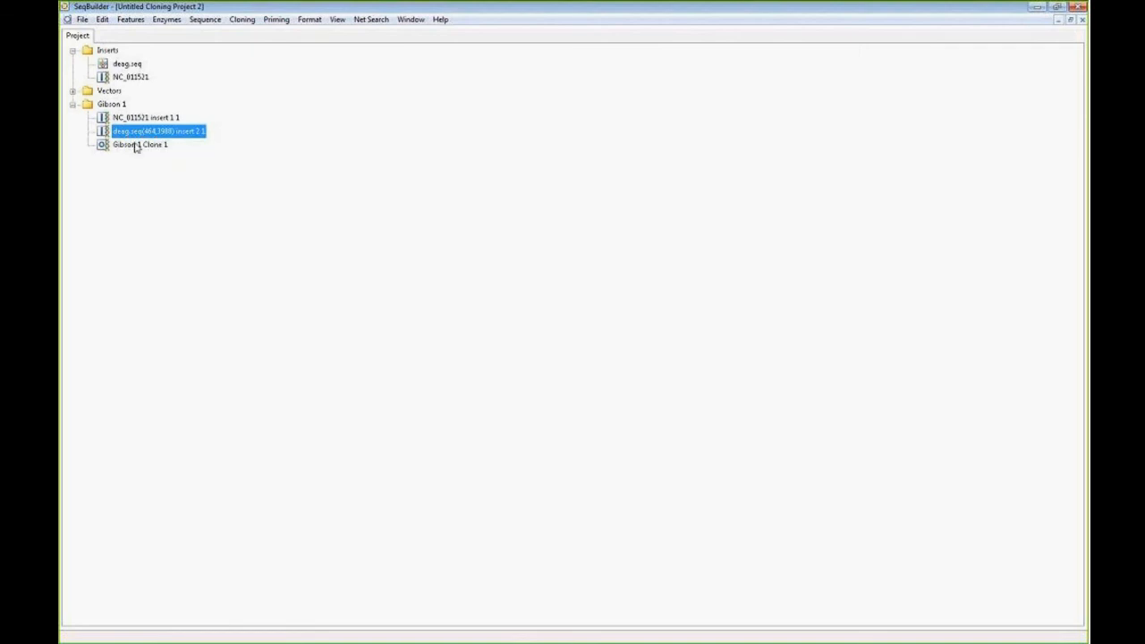
left_click(136, 146)
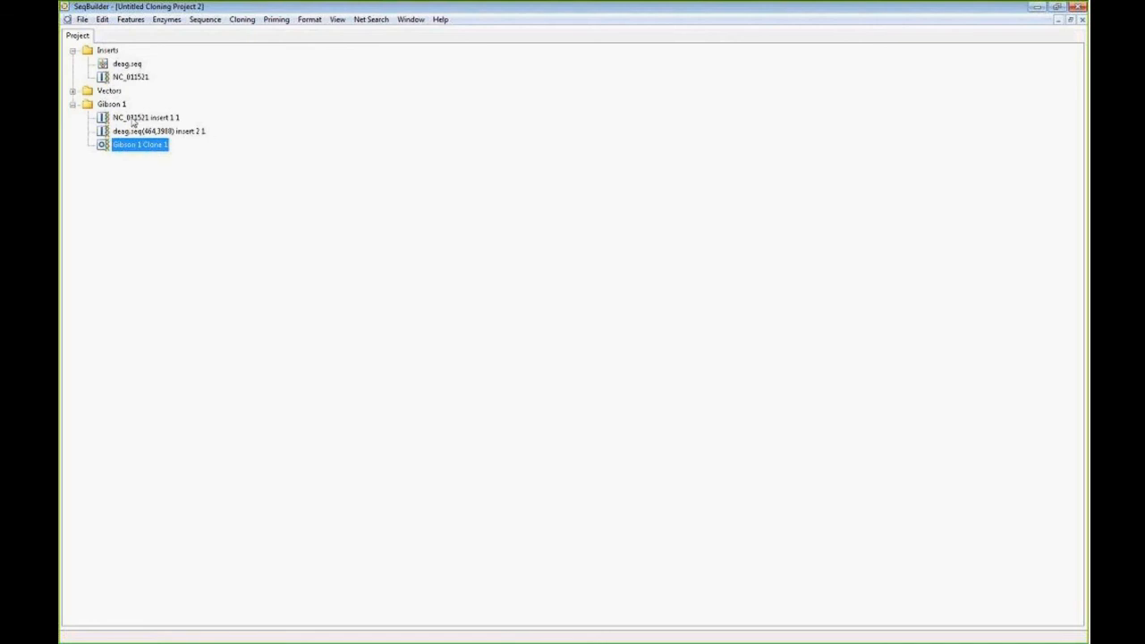
- Open the NC_011521 insert product and examine the primers and overlaps at both ends of its sequence
mouse_move(135, 122)
double_click(147, 118)
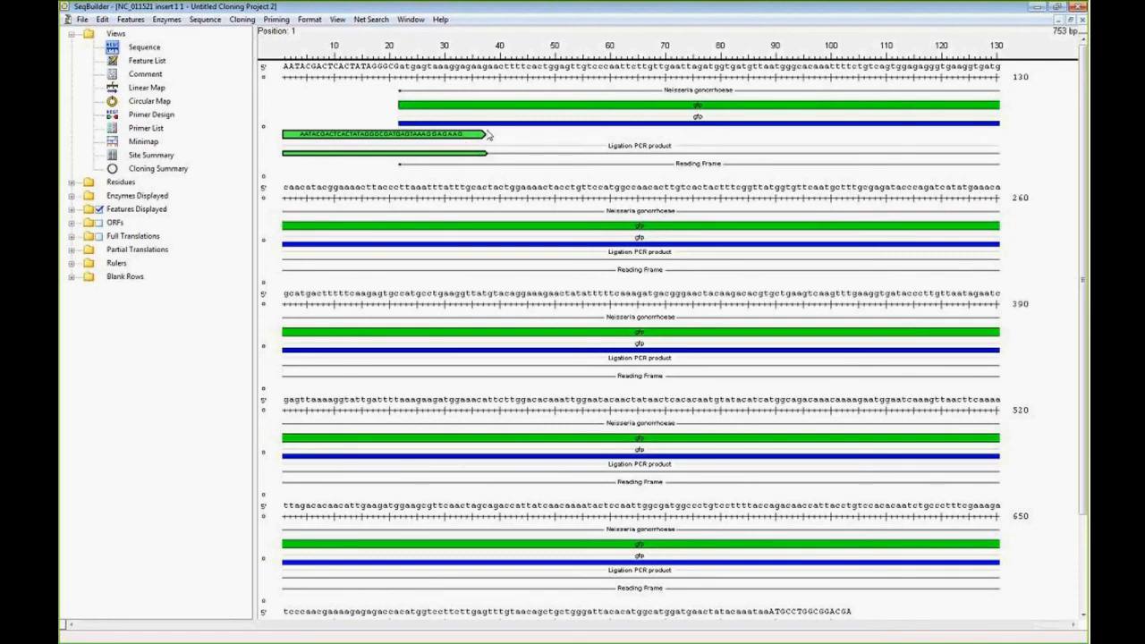
left_click_drag(1083, 98, 1076, 328)
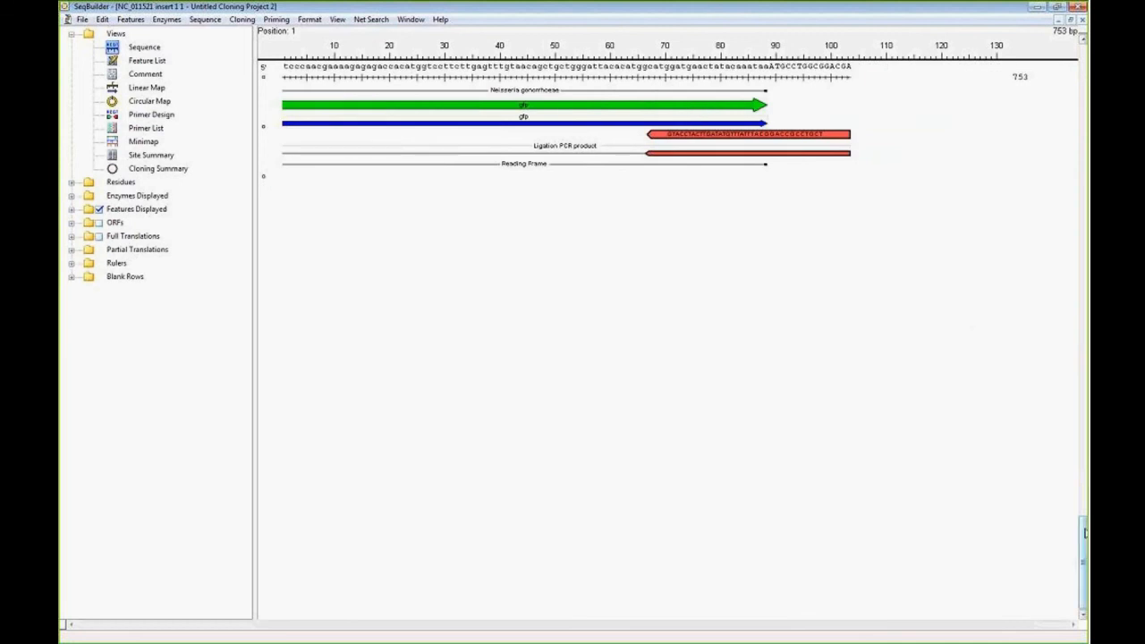
left_click_drag(1085, 532, 1085, 61)
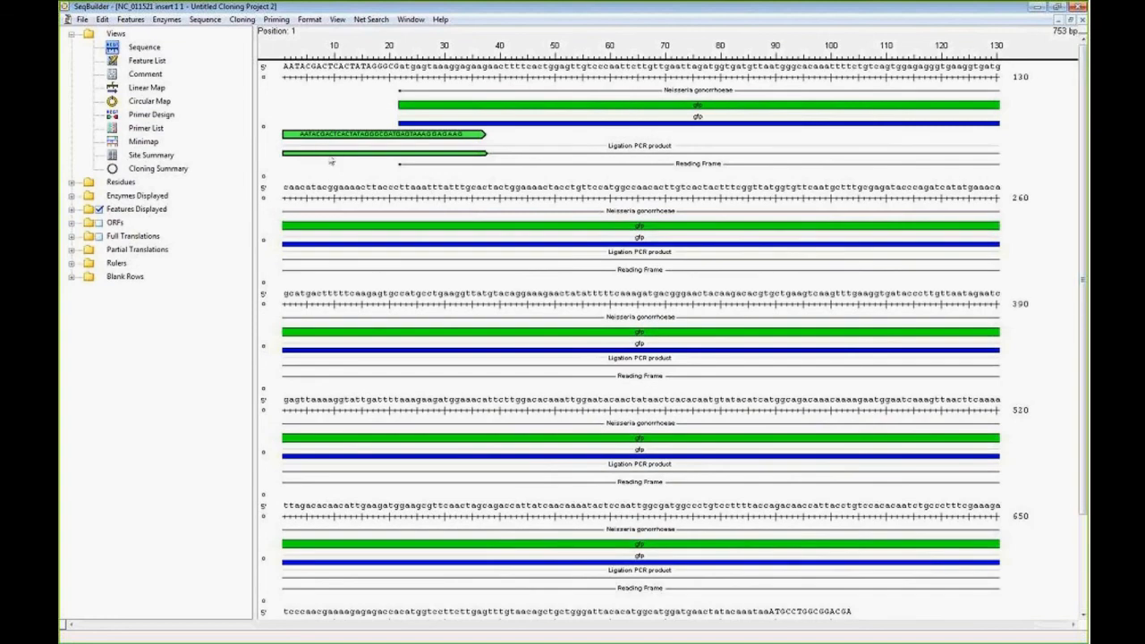
- Show the insert's primer list, expand Set 1 and select its top-strand primer
left_click(148, 132)
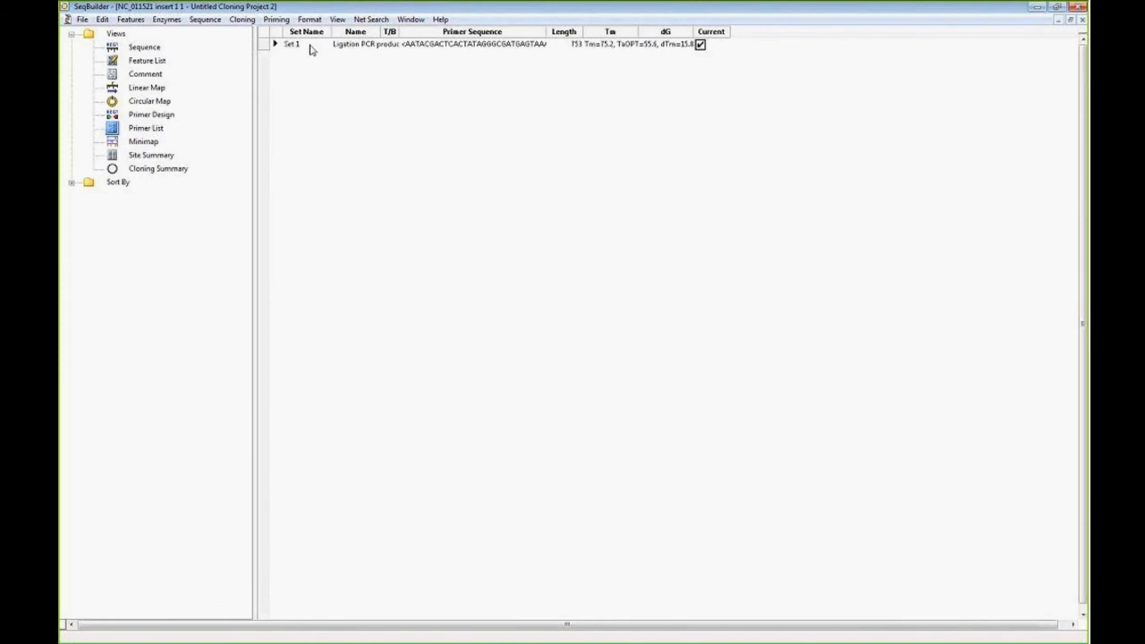
left_click(275, 44)
right_click(383, 59)
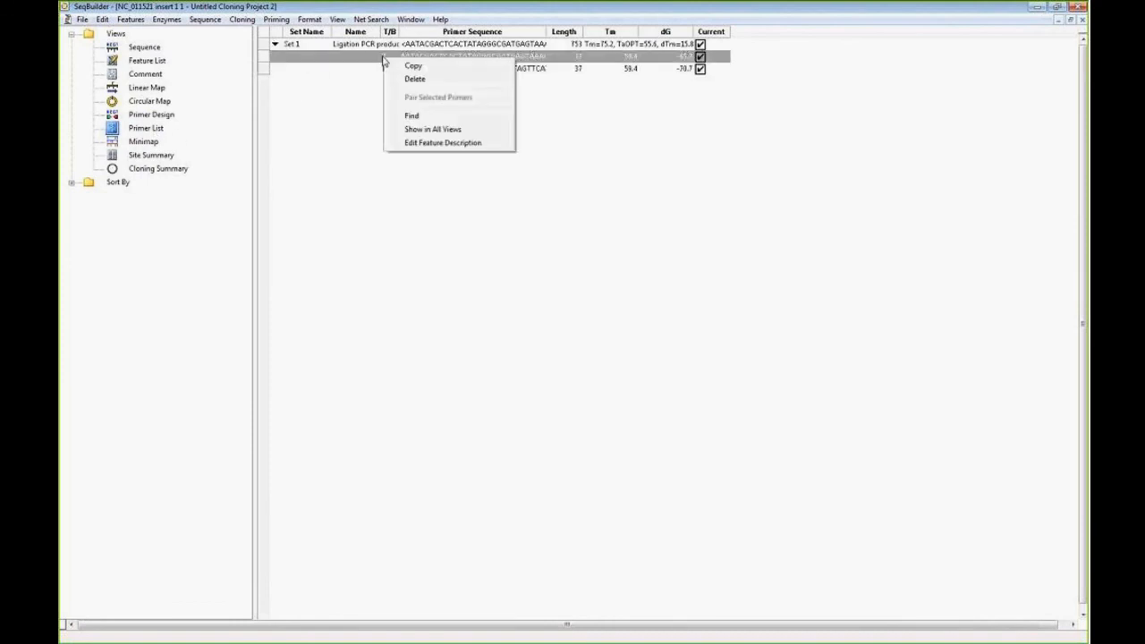
left_click(386, 57)
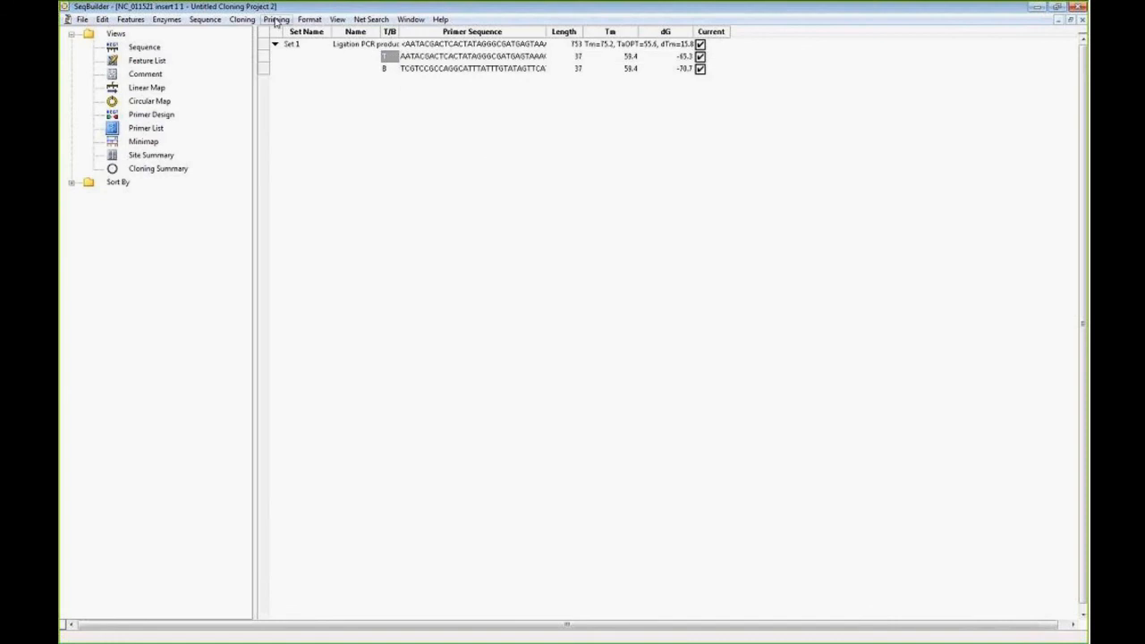
- Bring up the insert's primer pair with Work on Primer Pair, and close the insert's window after viewing it
left_click(241, 18)
mouse_move(276, 19)
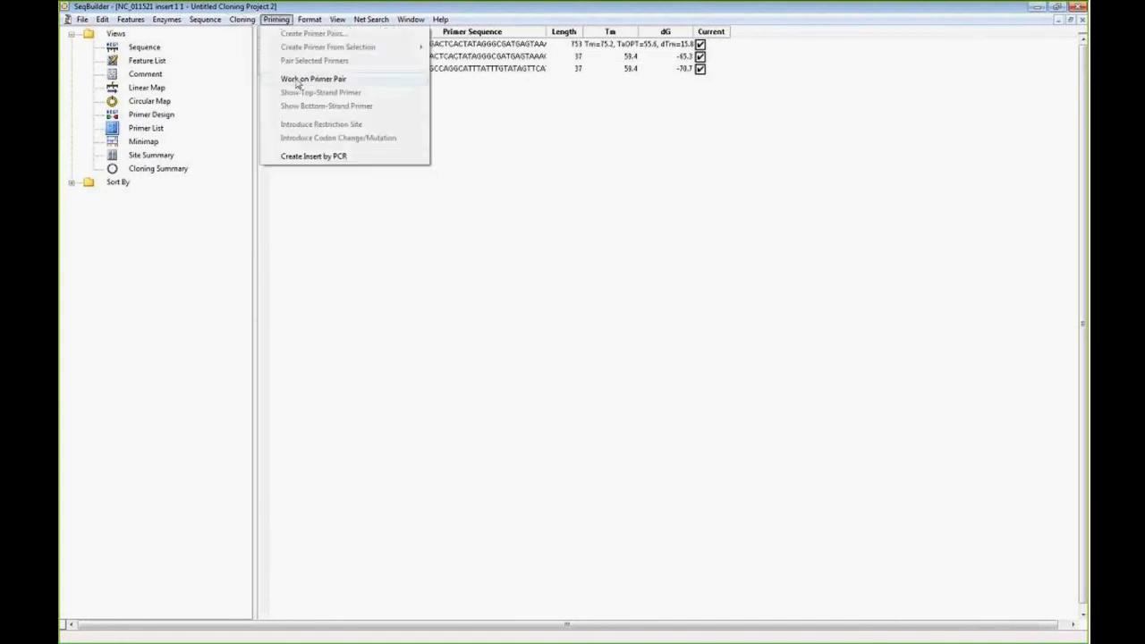
left_click(299, 79)
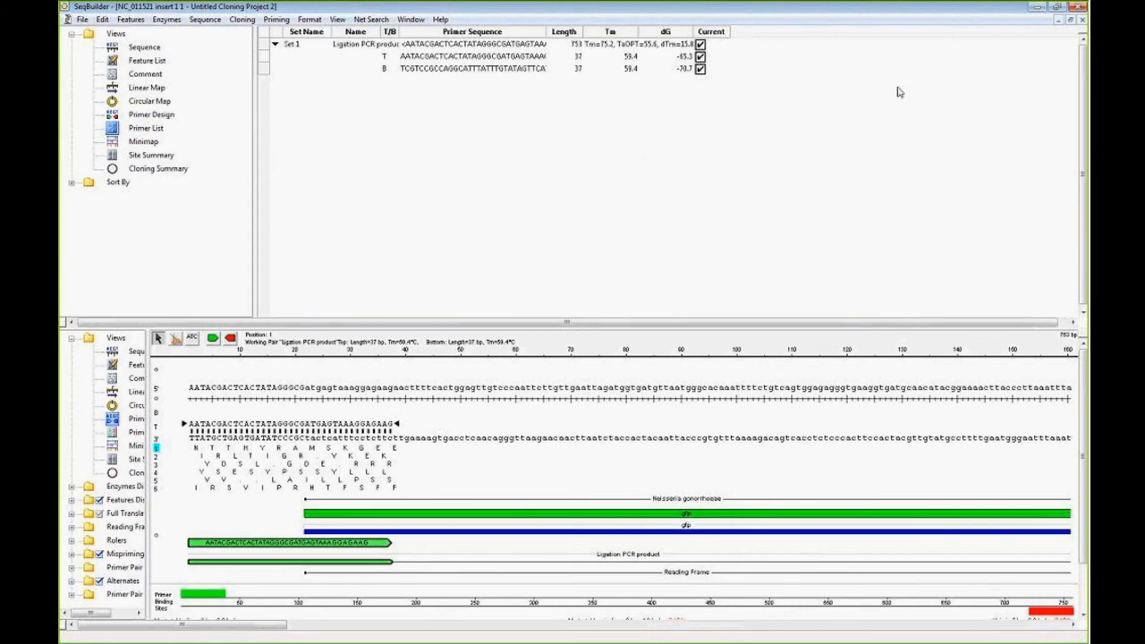
left_click(1081, 20)
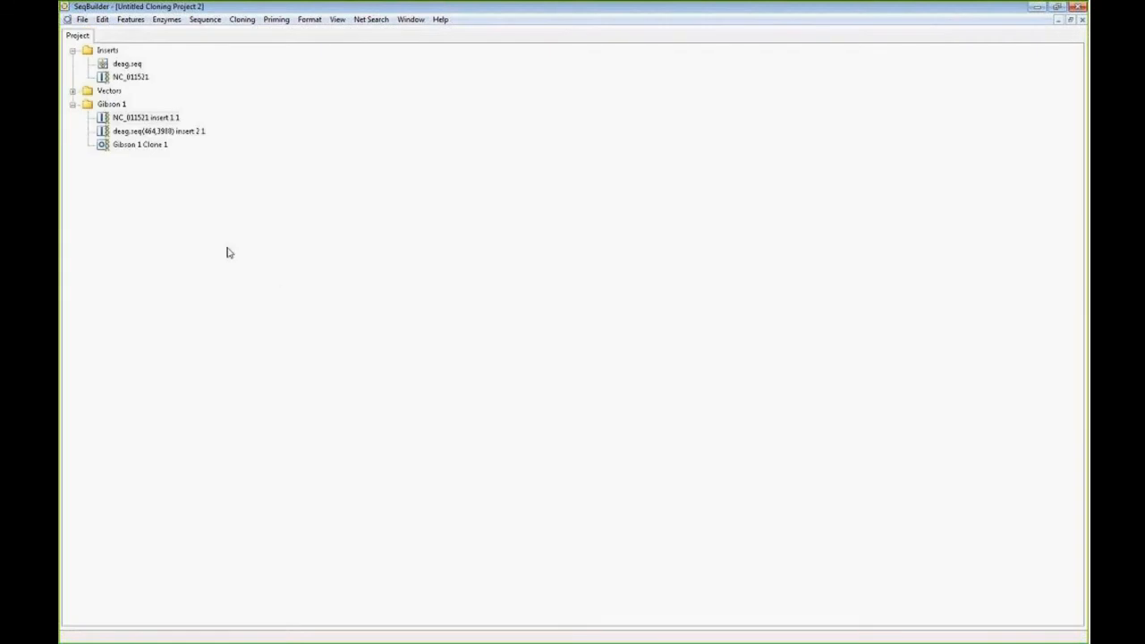
- Open Gibson 1 Clone 1, enlarge its cloning summary and review the primers, steps and fragment junctions
left_click(134, 145)
left_click(129, 146)
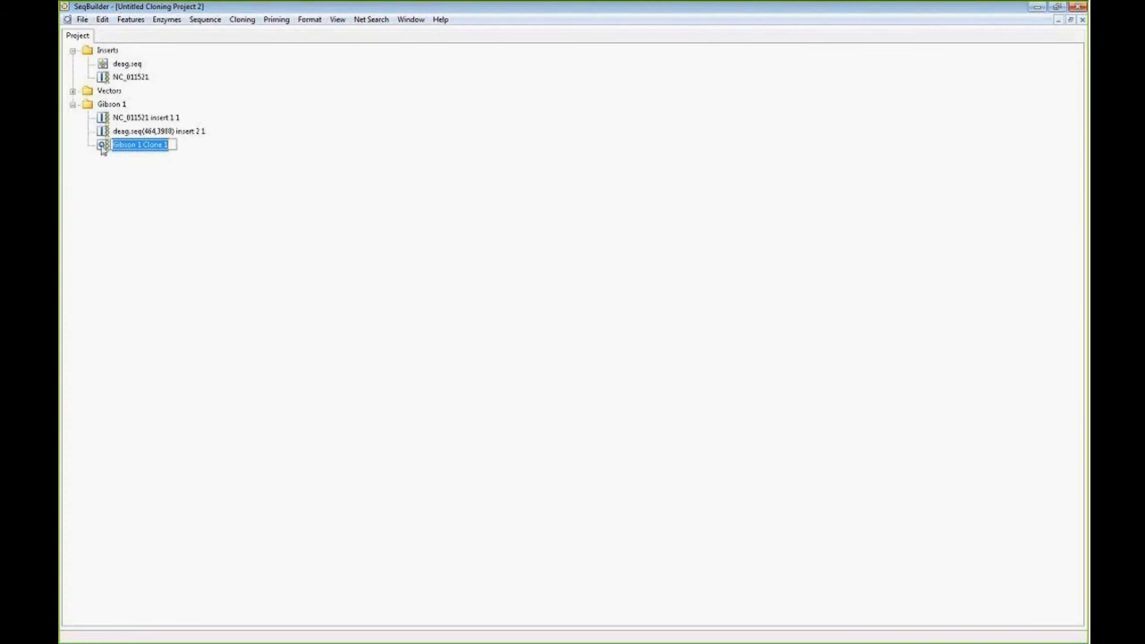
double_click(102, 147)
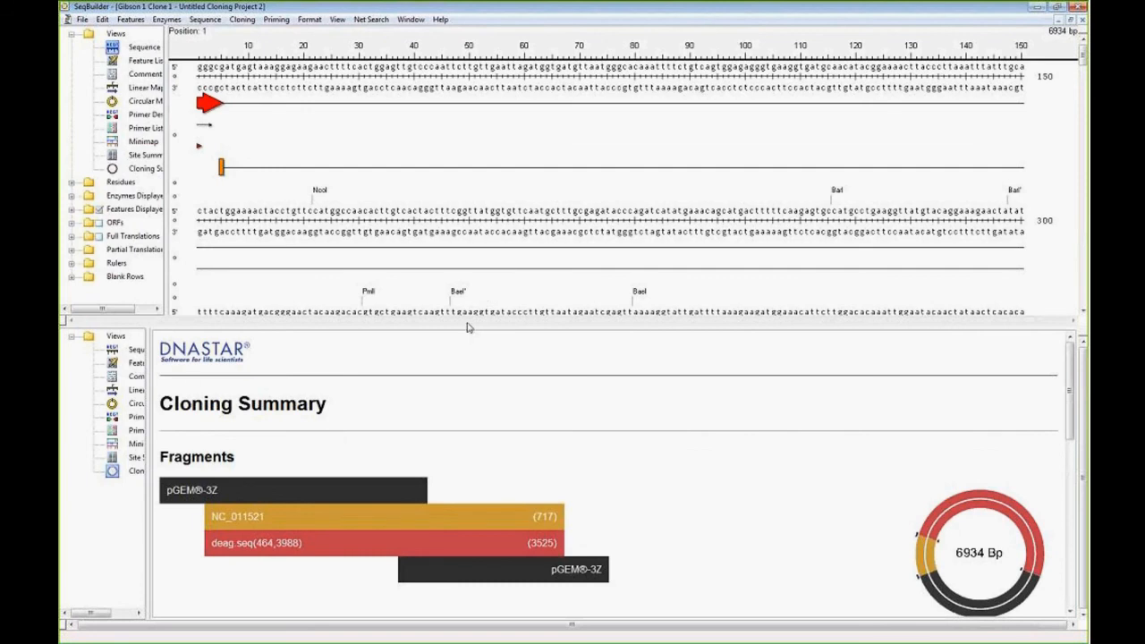
left_click_drag(465, 326, 483, 130)
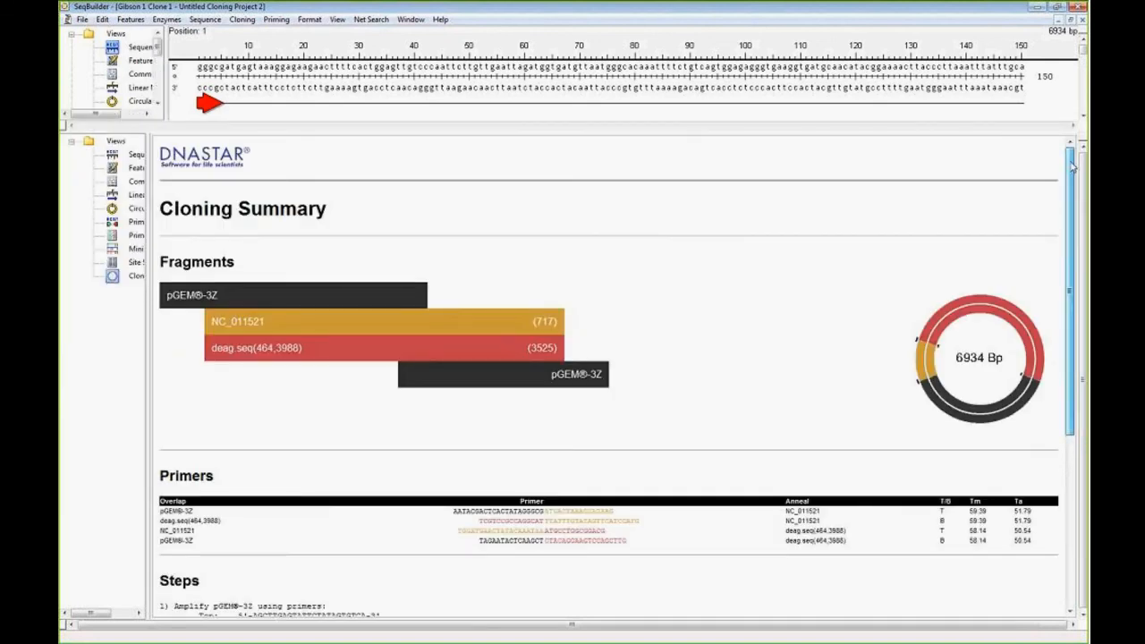
left_click_drag(1071, 161, 1064, 309)
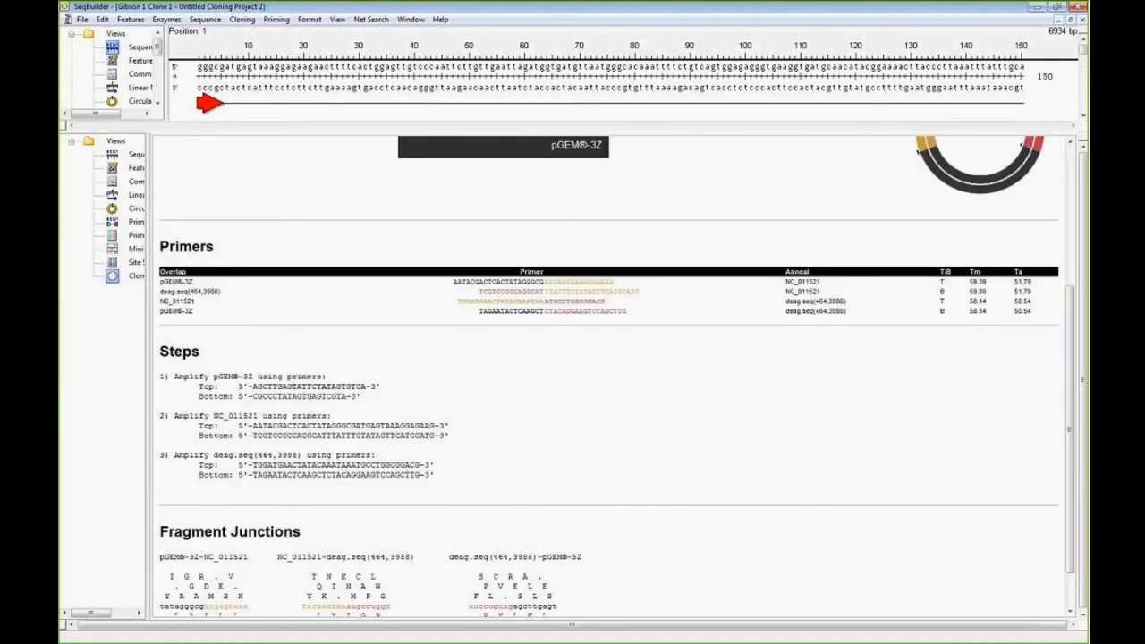
left_click_drag(1071, 340, 1070, 371)
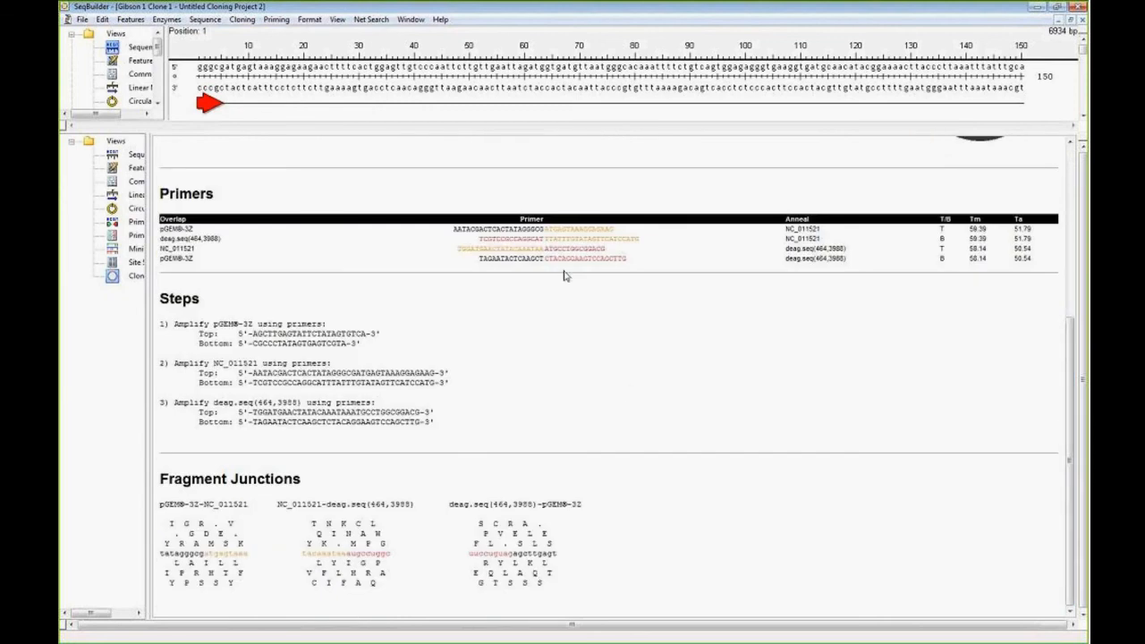
left_click_drag(1070, 324, 1072, 154)
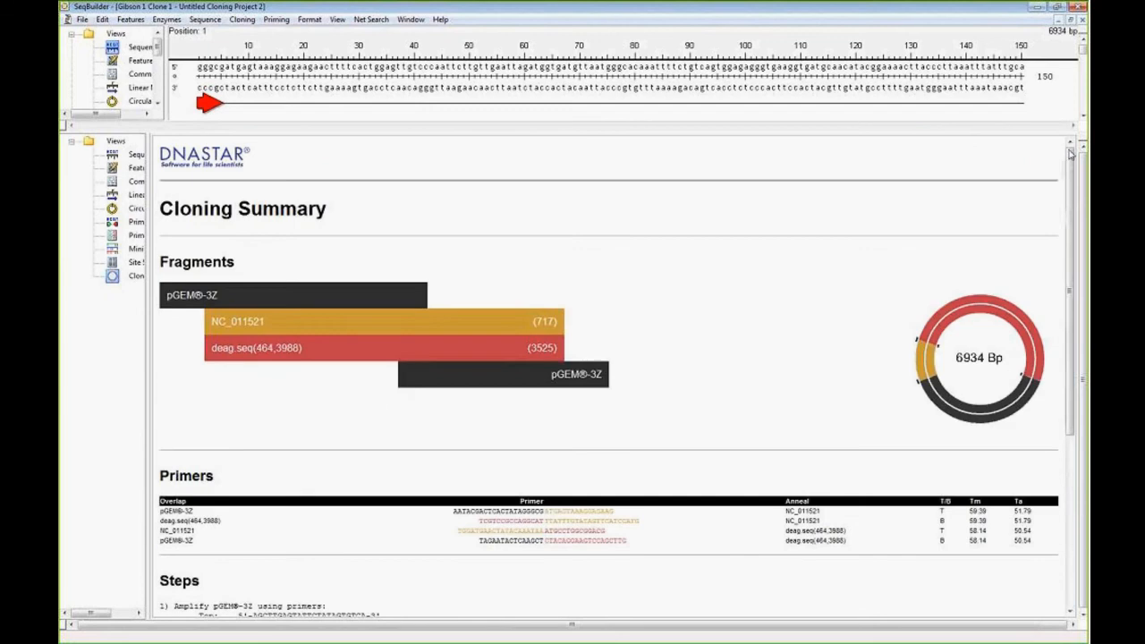
- Enlarge the clone's sequence view and display the clone as a linear map and as a circular map
left_click_drag(833, 128, 857, 407)
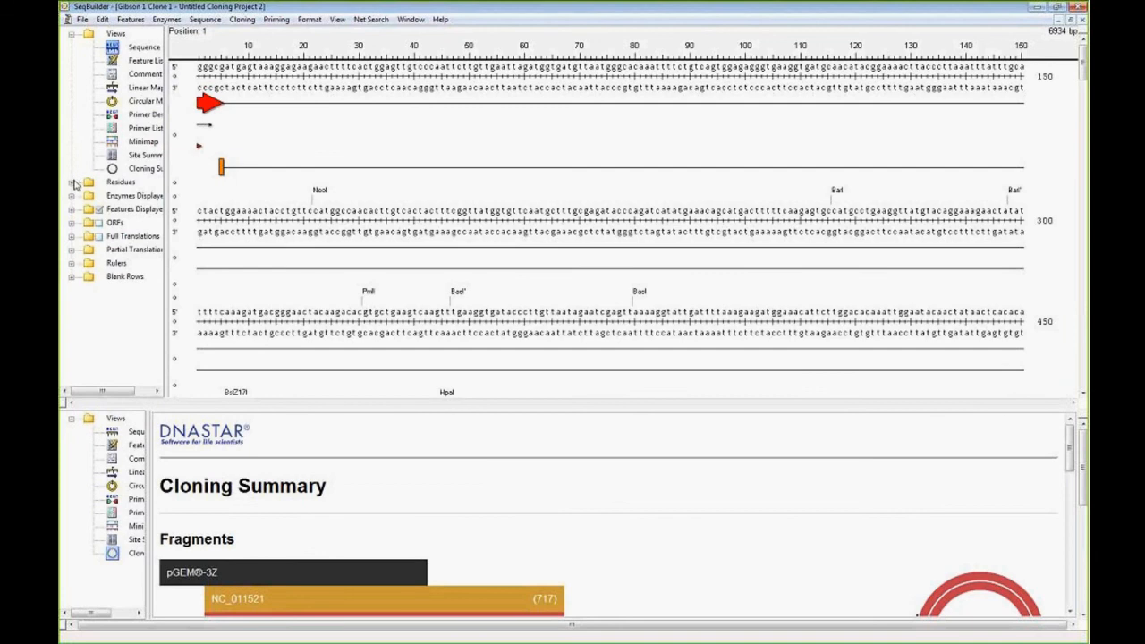
left_click(132, 88)
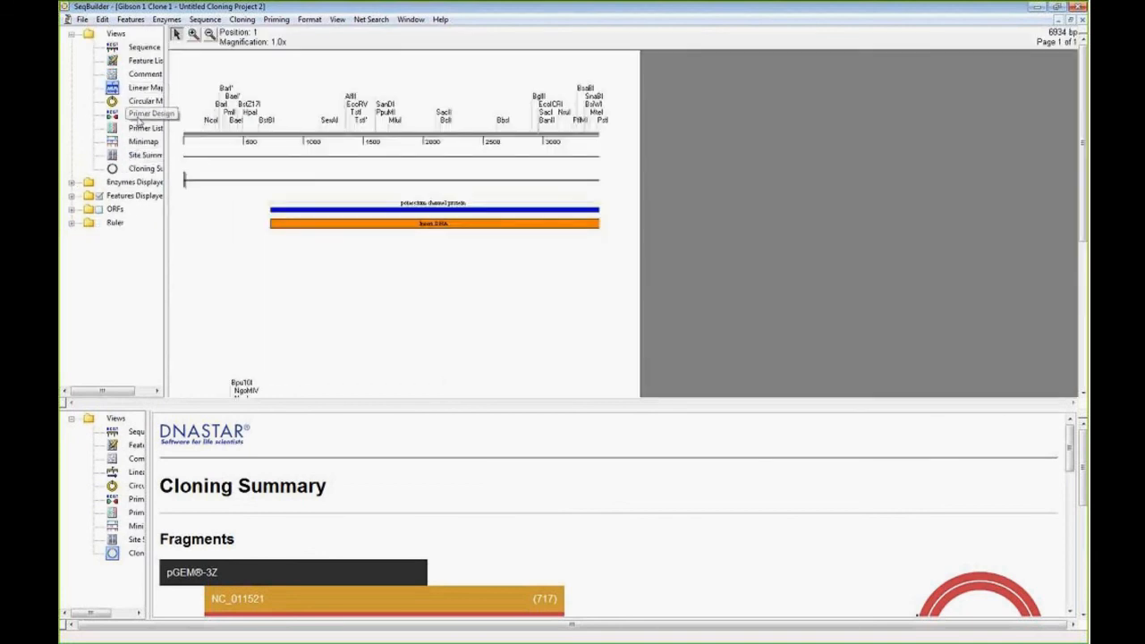
left_click(136, 102)
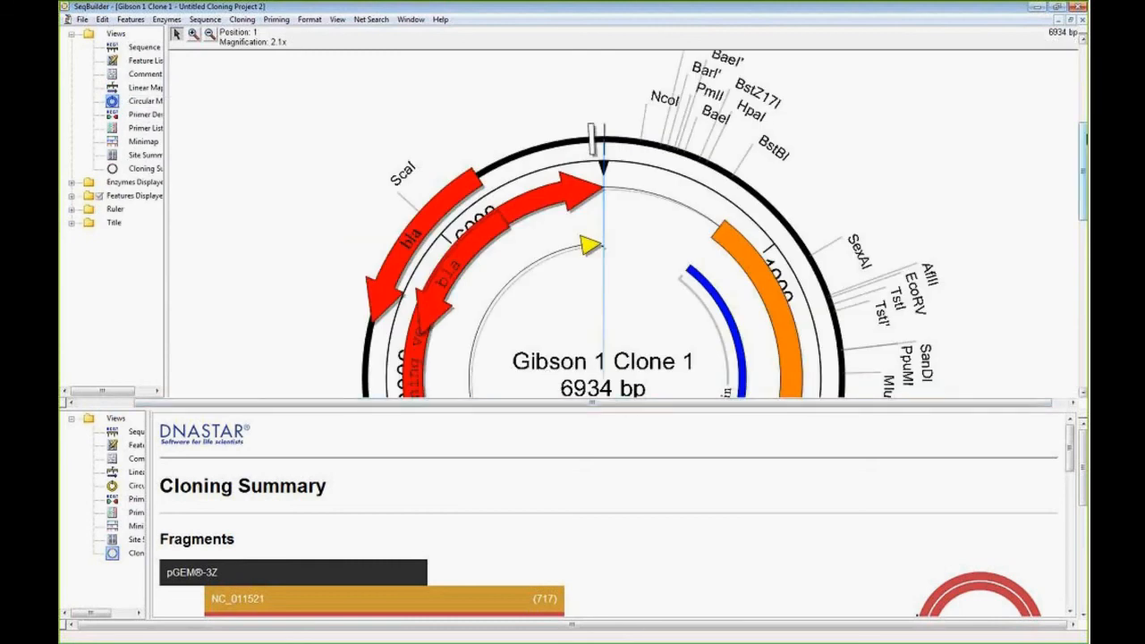
left_click_drag(1087, 139, 1085, 172)
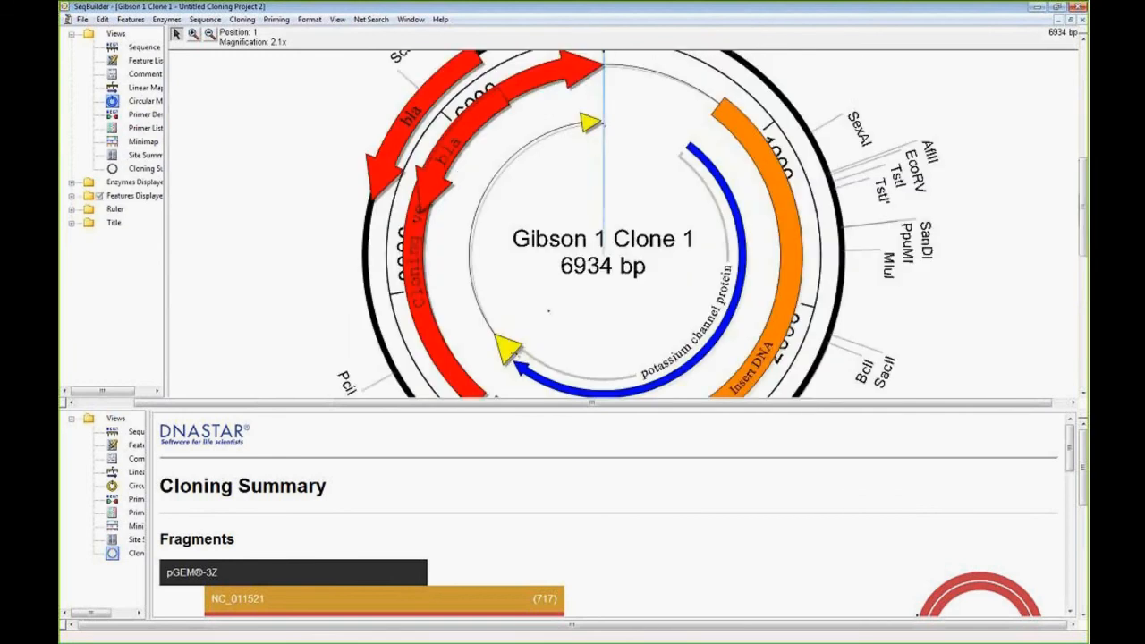
- Display all features on the circular map, select the insert's PCR product feature, and close the clone's window
left_click(100, 195)
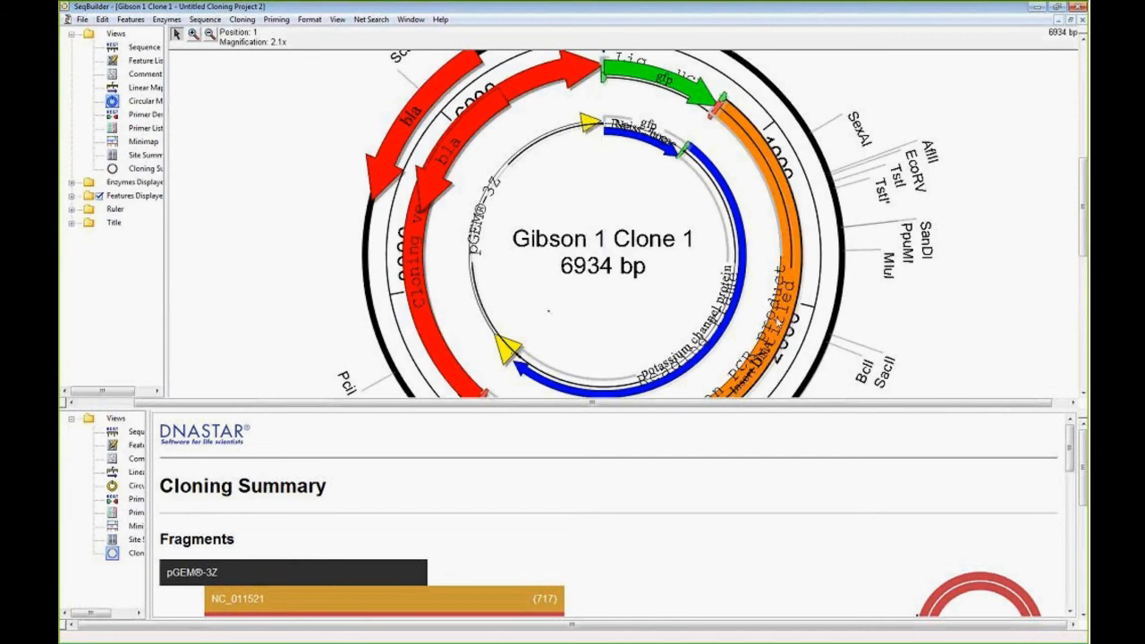
left_click(779, 322)
left_click(759, 320)
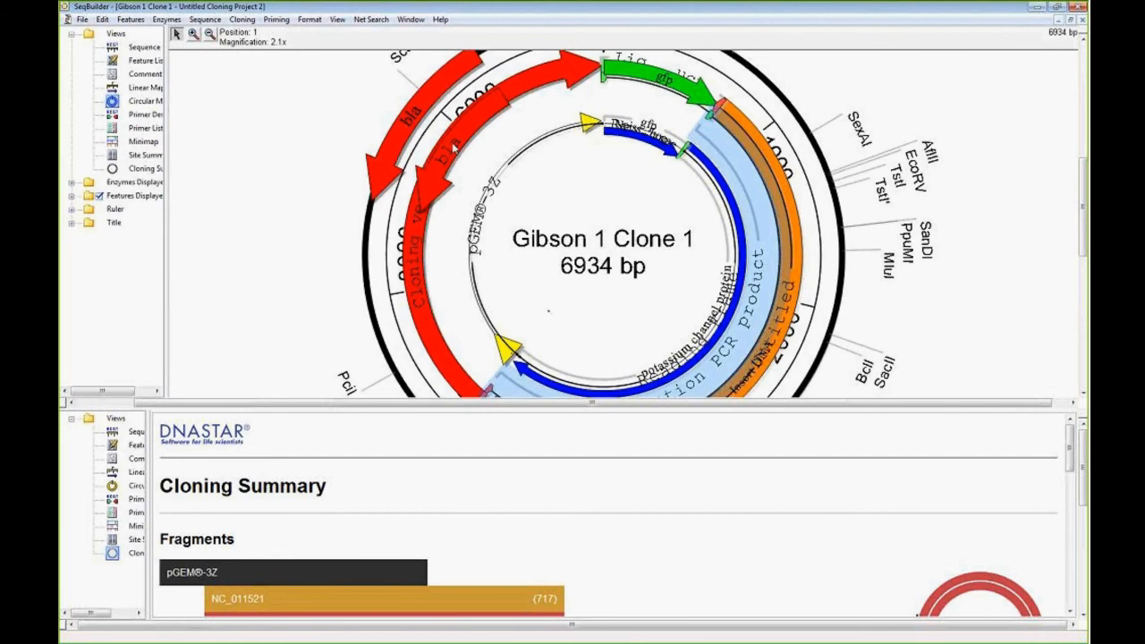
left_click(1082, 22)
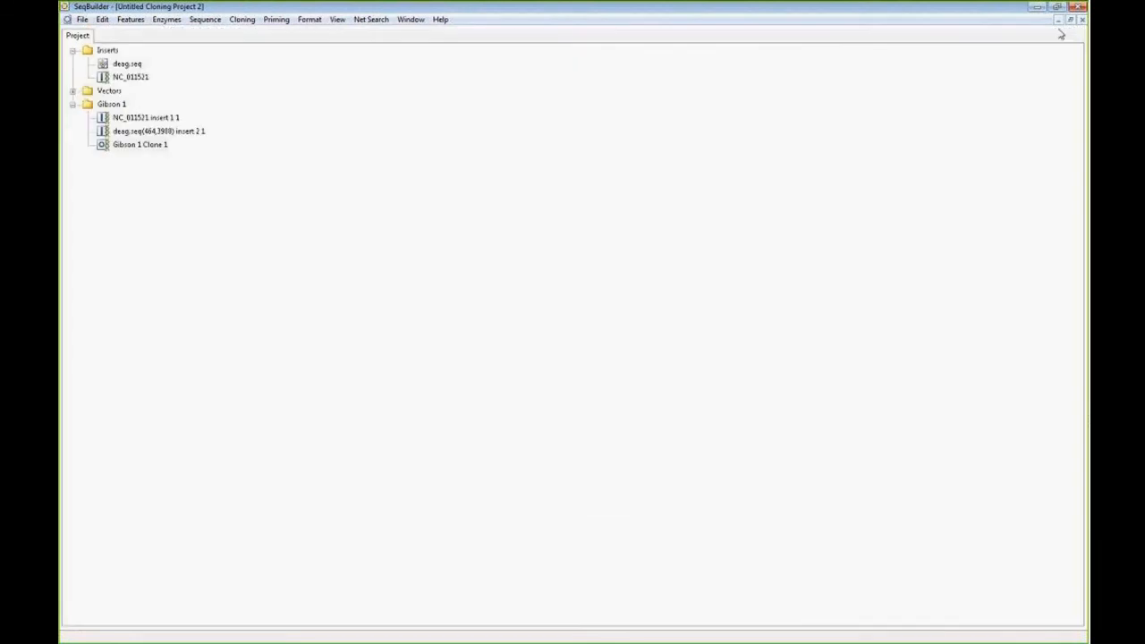
- Open the deag.seq insert fragment from the project, select its entire sequence and start a new Gibson, LIC cloning experiment with it
left_click(1071, 20)
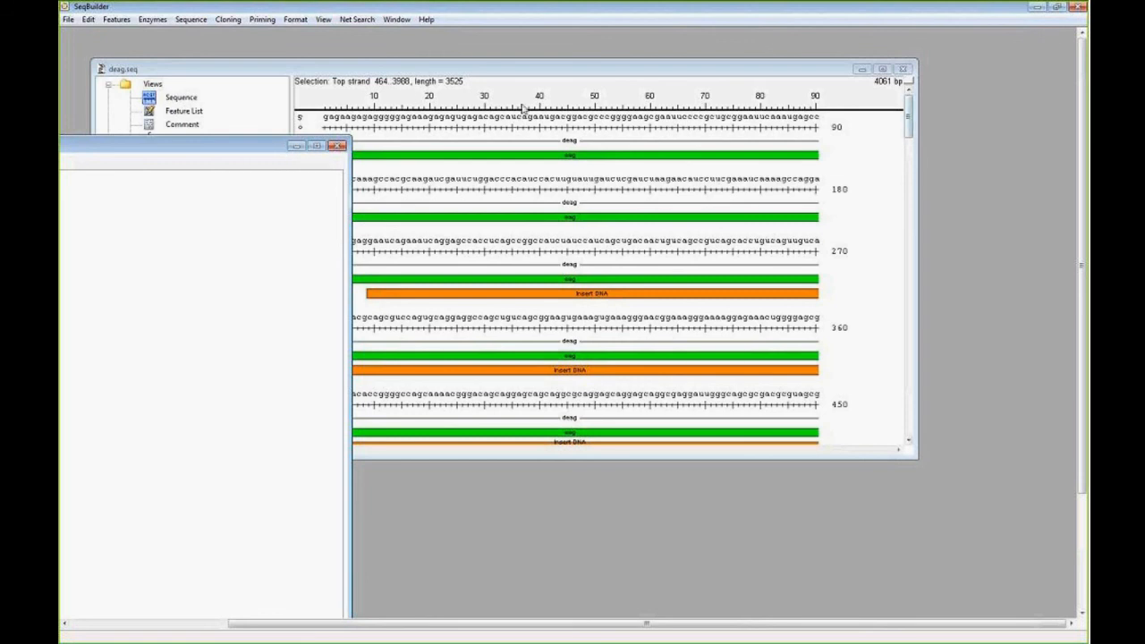
left_click(316, 147)
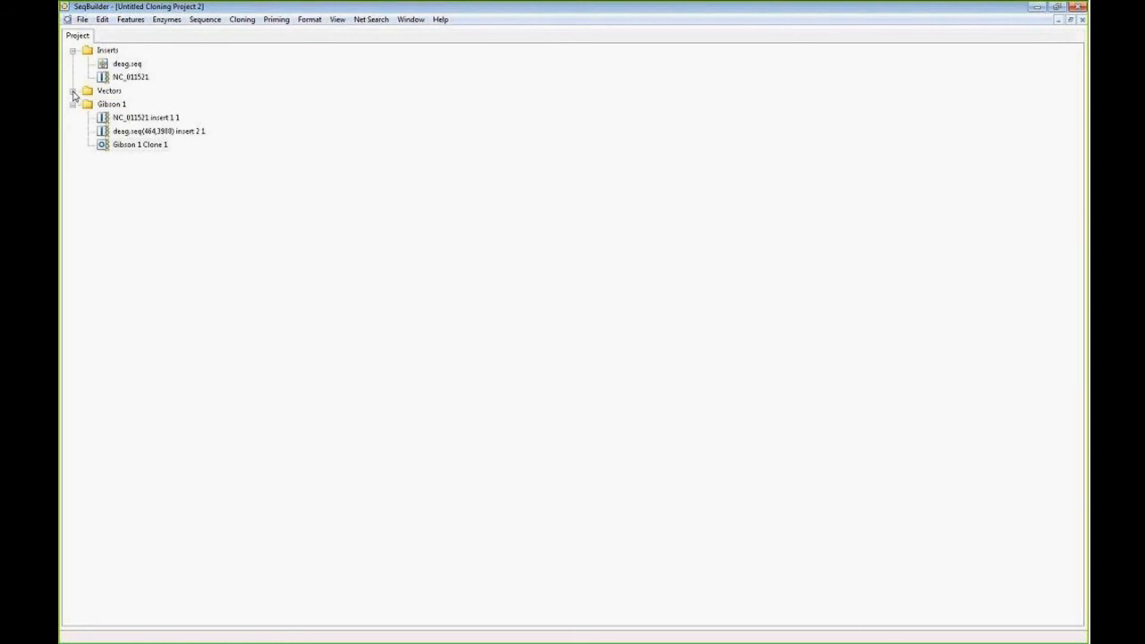
double_click(131, 68)
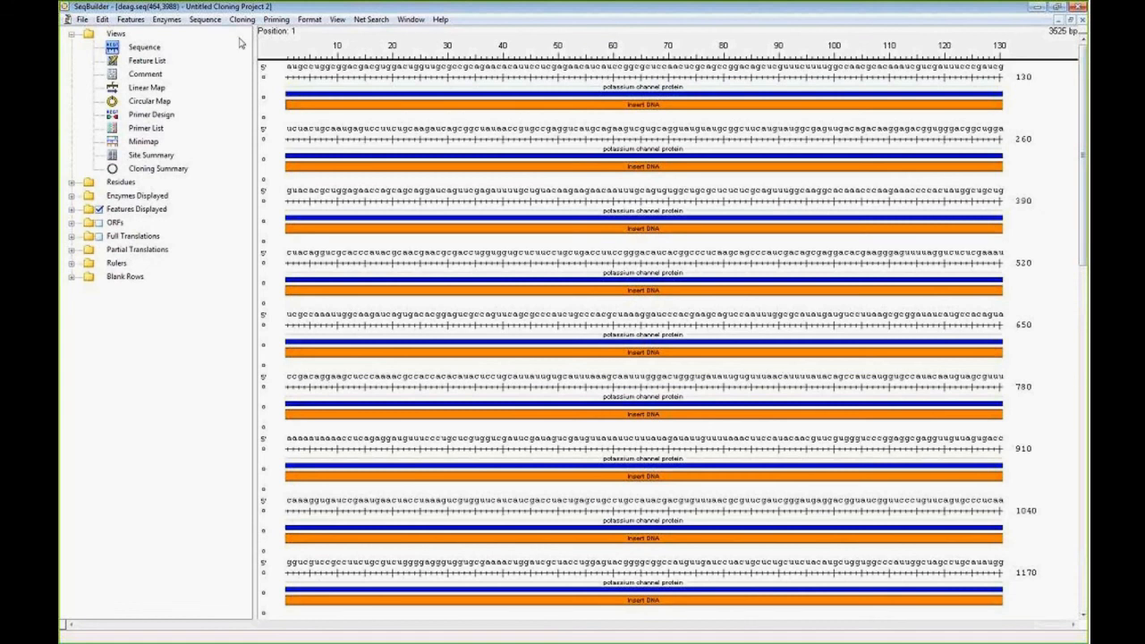
left_click(103, 19)
left_click(143, 146)
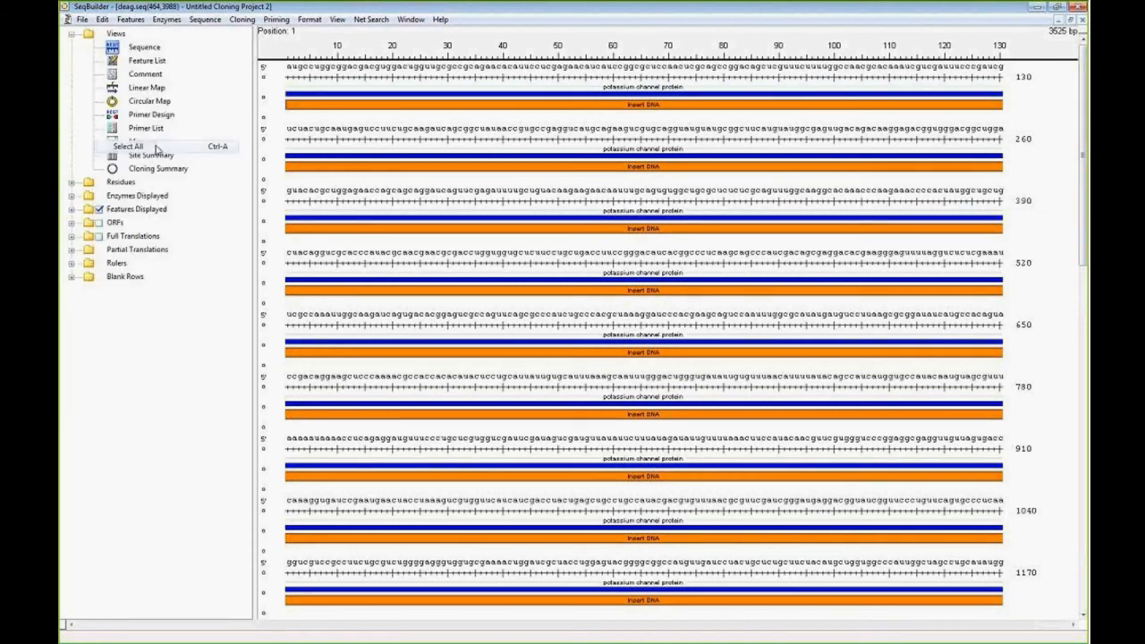
left_click(242, 18)
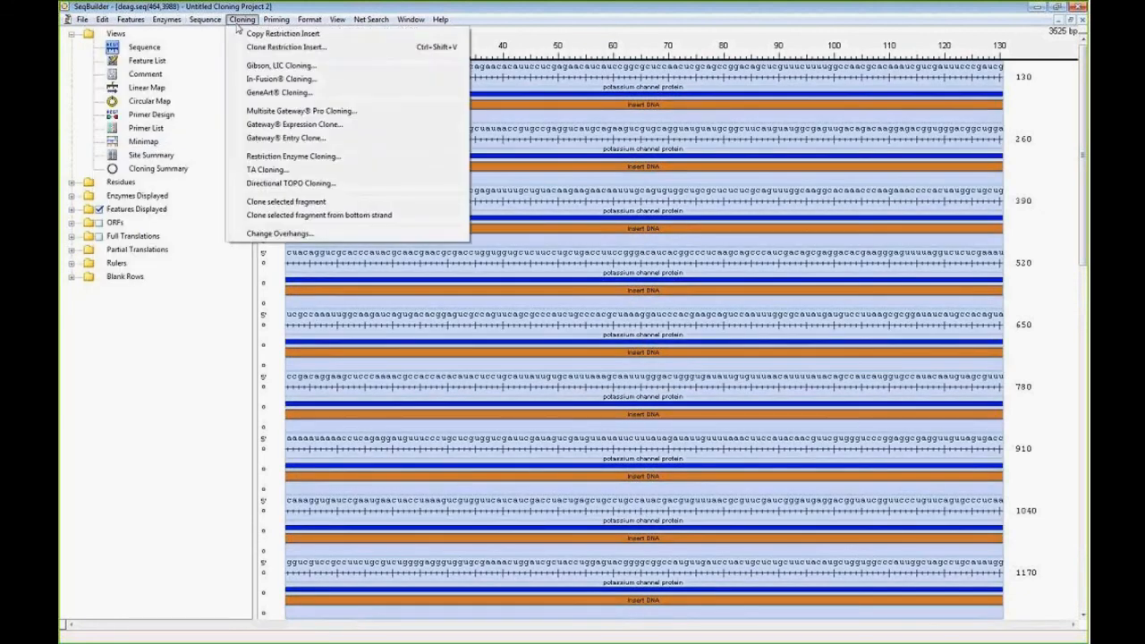
left_click(248, 65)
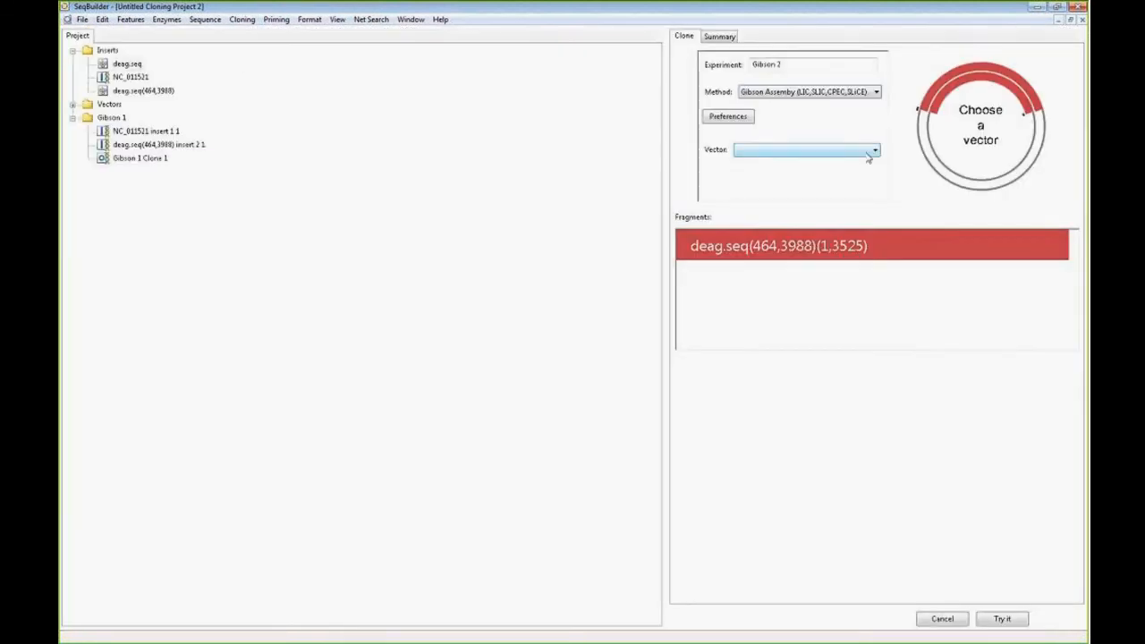
- Choose pGEM®-3Z from the pGEM vectors as the experiment's vector and open it for linearization
left_click(875, 152)
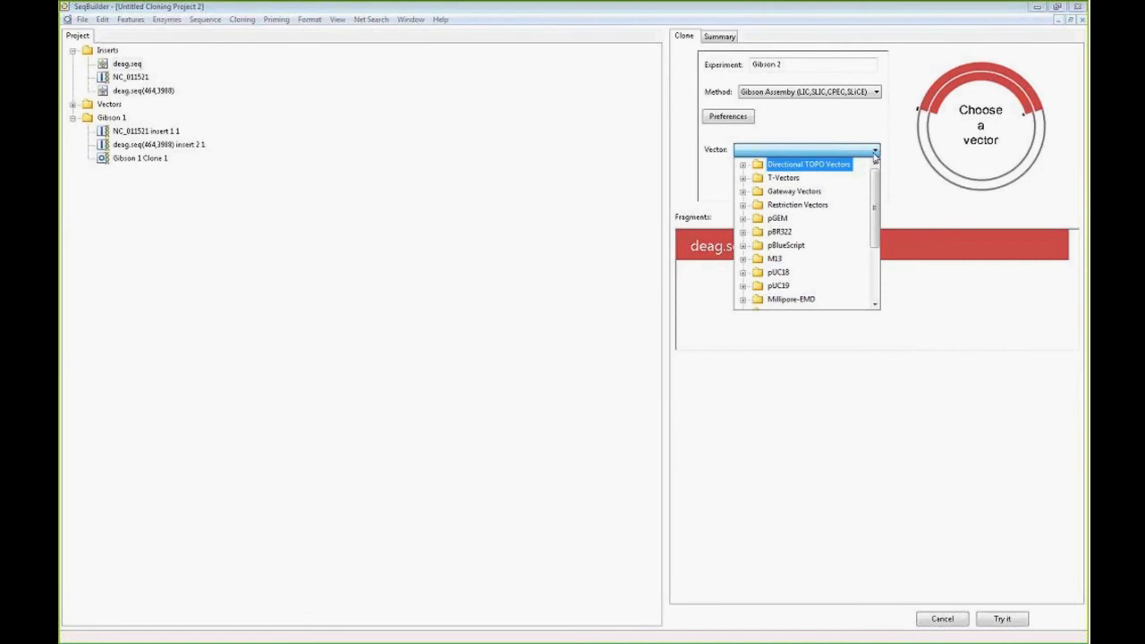
left_click(743, 219)
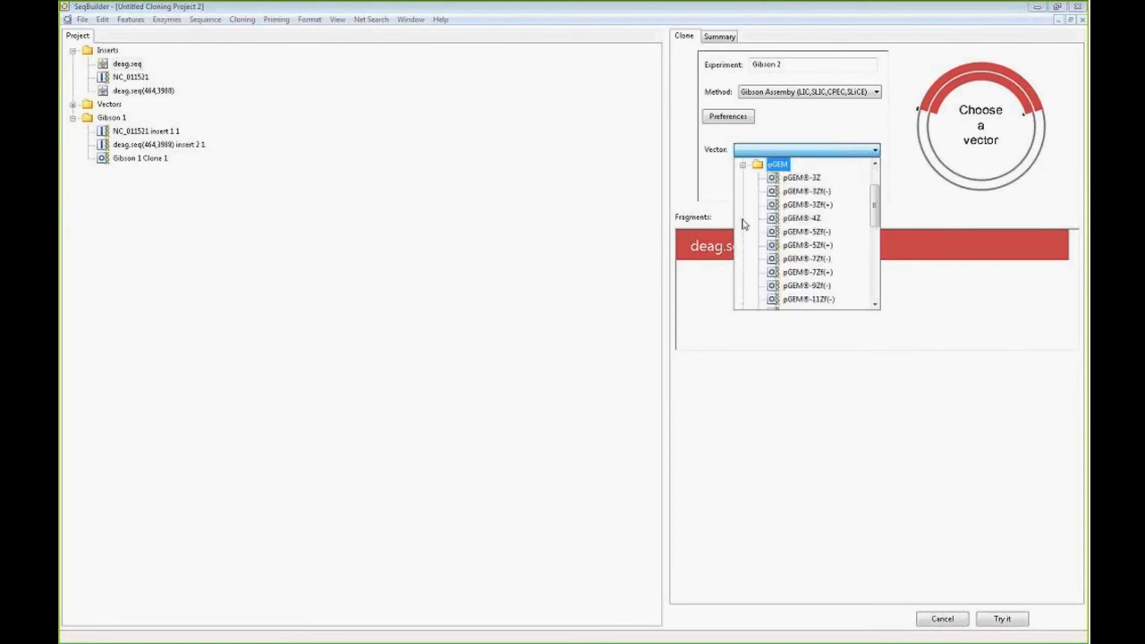
left_click(801, 178)
left_click(729, 180)
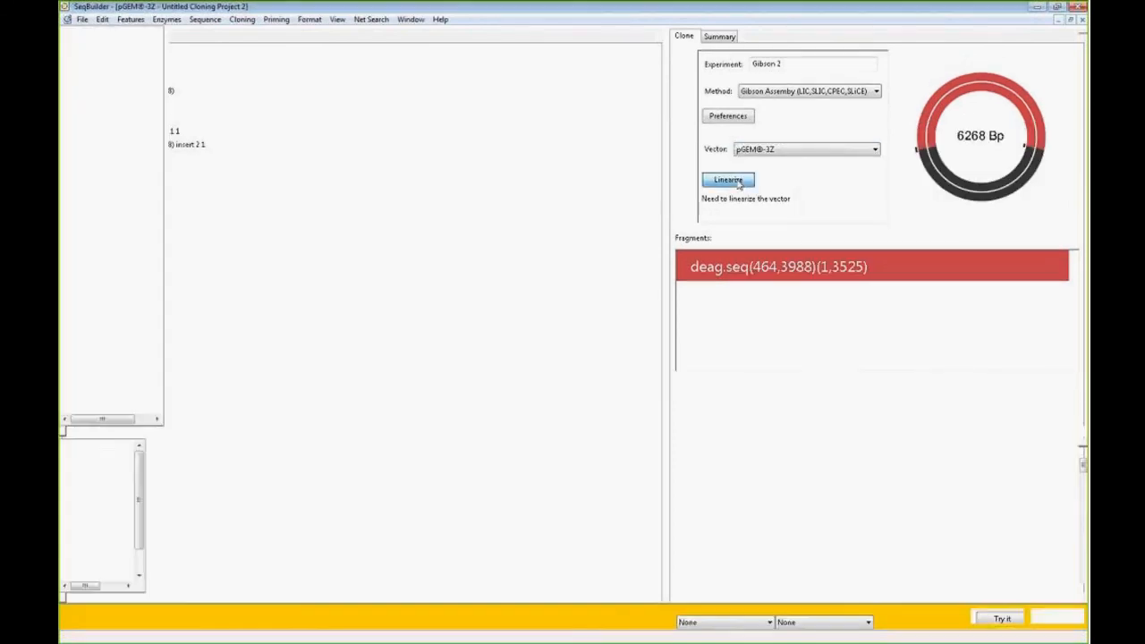
- Select the multiple cloning sites at bases 5–61 and linearize the vector with EcoRI (6) as left cut and HindIII (57) as right cut
left_click(219, 109)
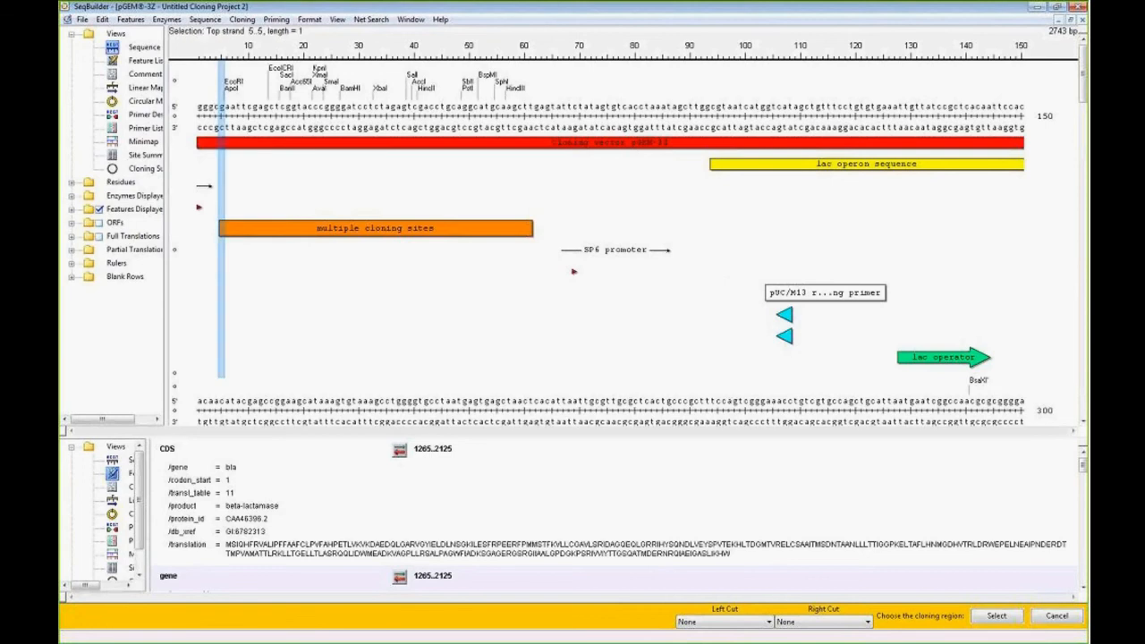
left_click_drag(219, 109, 535, 108)
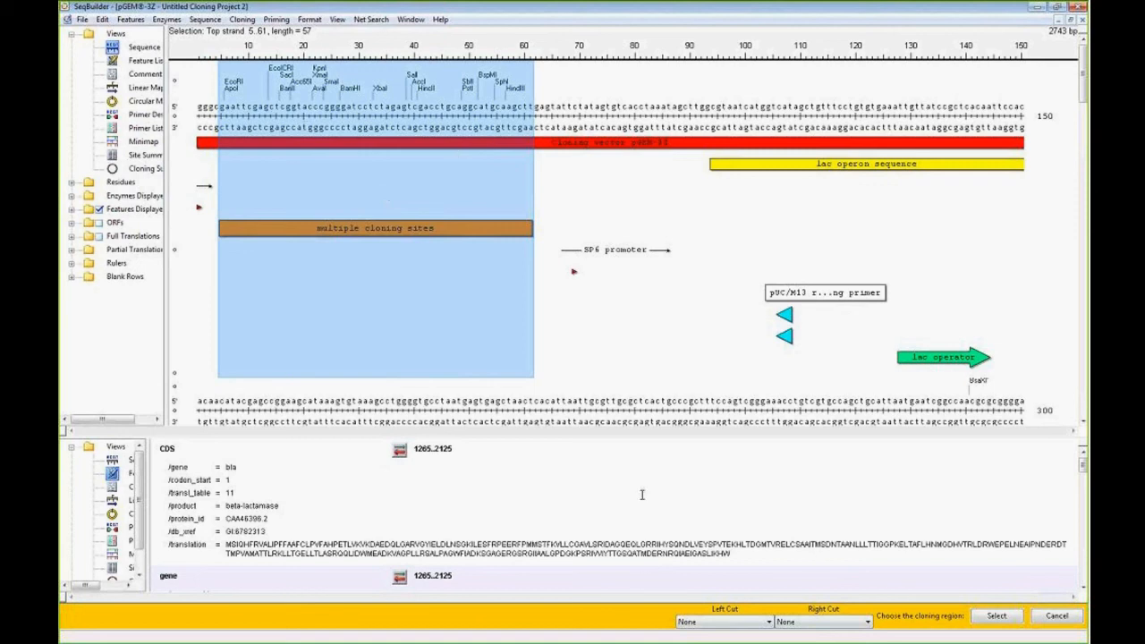
left_click(729, 624)
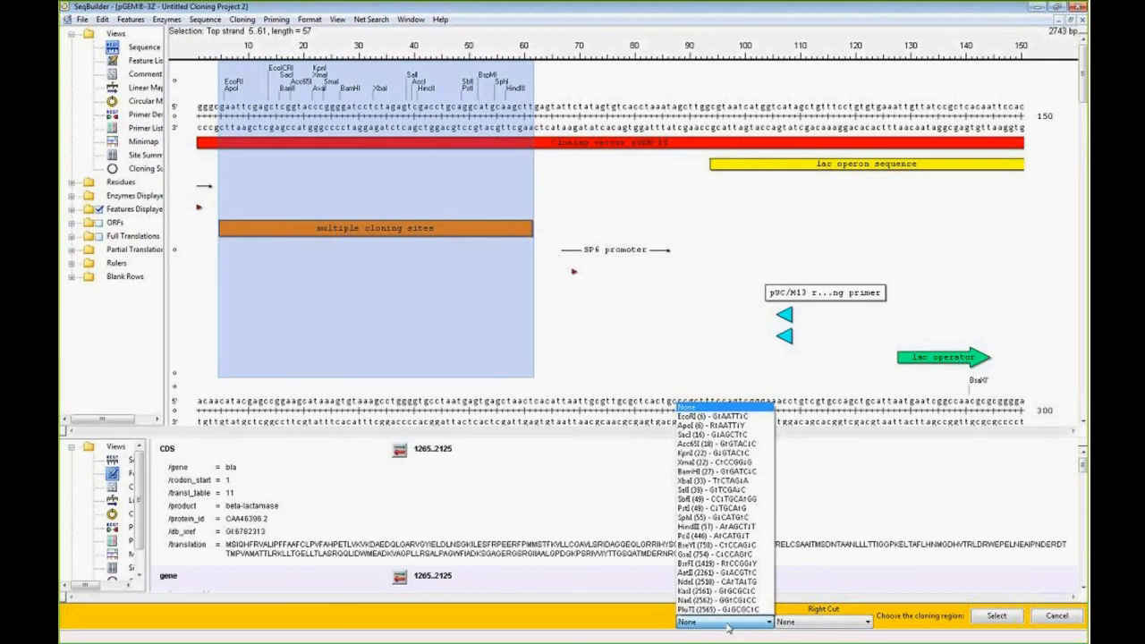
left_click(712, 416)
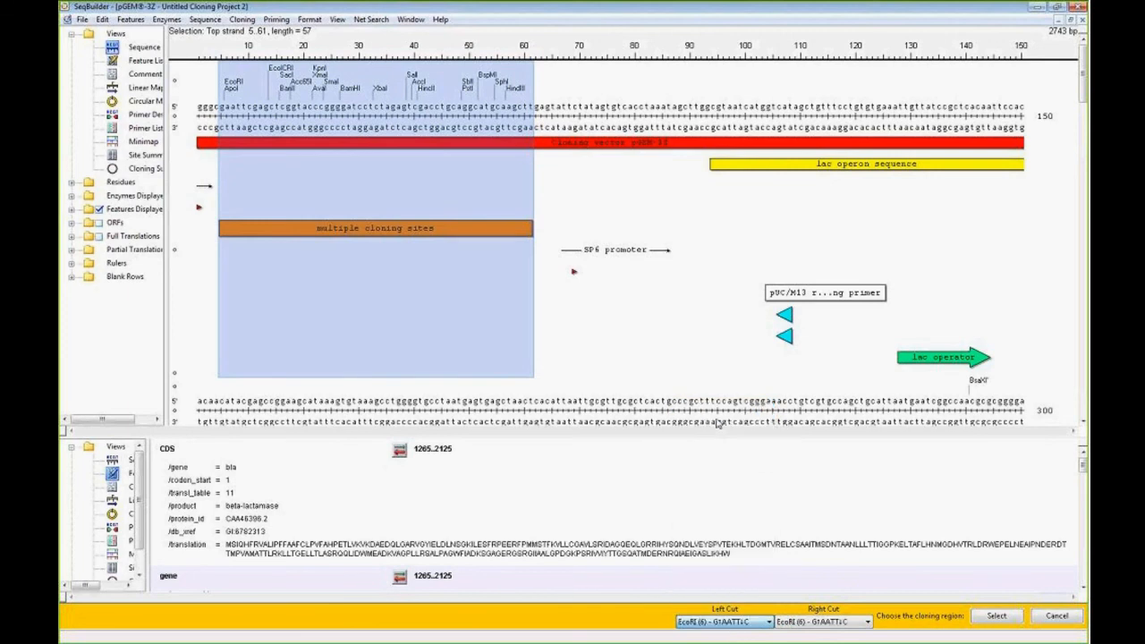
left_click(826, 624)
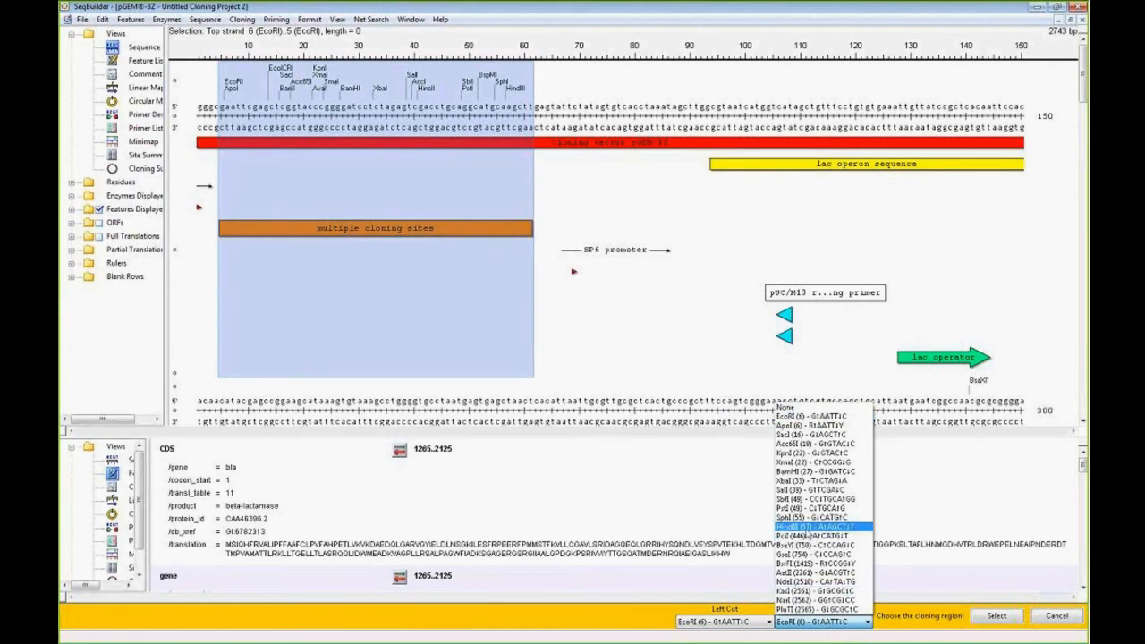
left_click(808, 528)
left_click(996, 616)
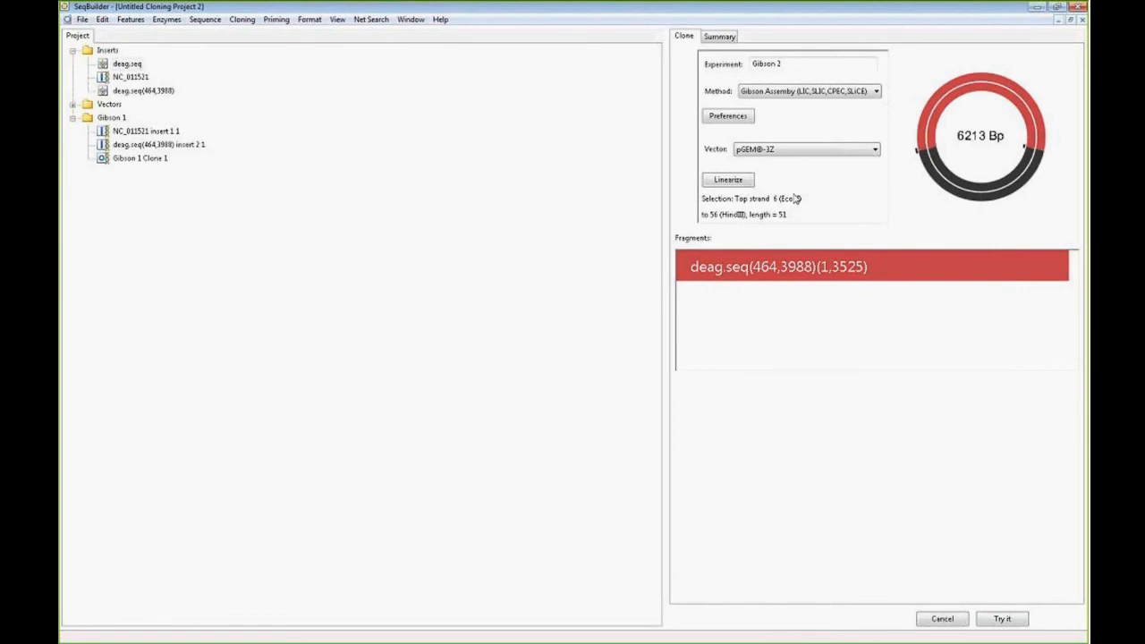
- Reopen the vector's linearization view, examine the enzyme selectors used to filter the displayed sites, and accept the cloning region
left_click(729, 180)
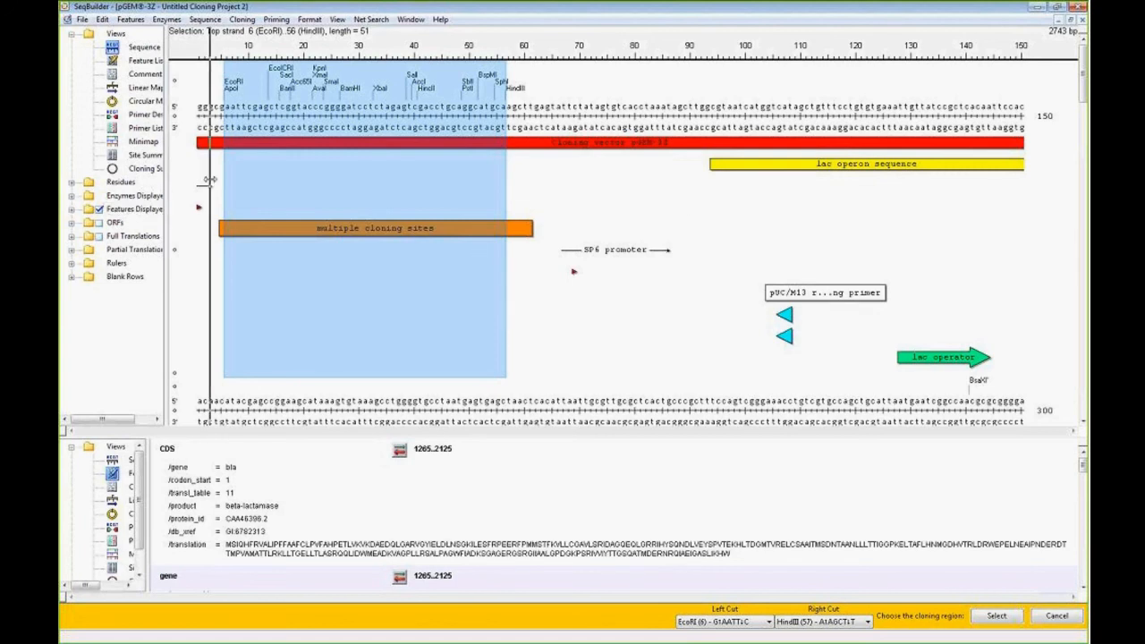
left_click(72, 195)
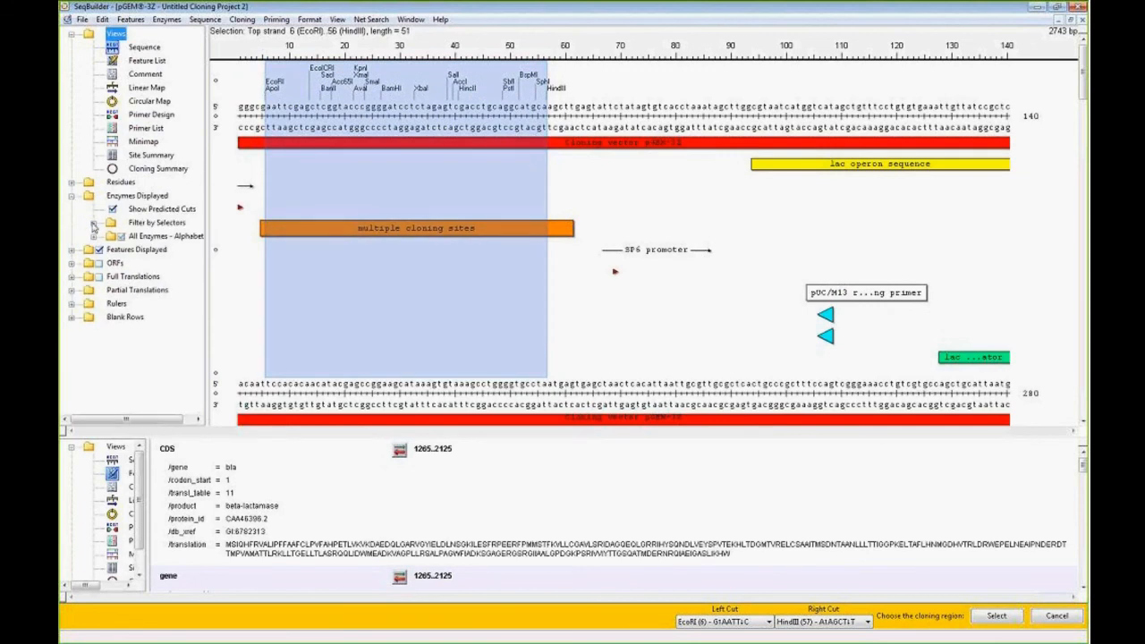
left_click(94, 222)
left_click_drag(205, 132, 230, 136)
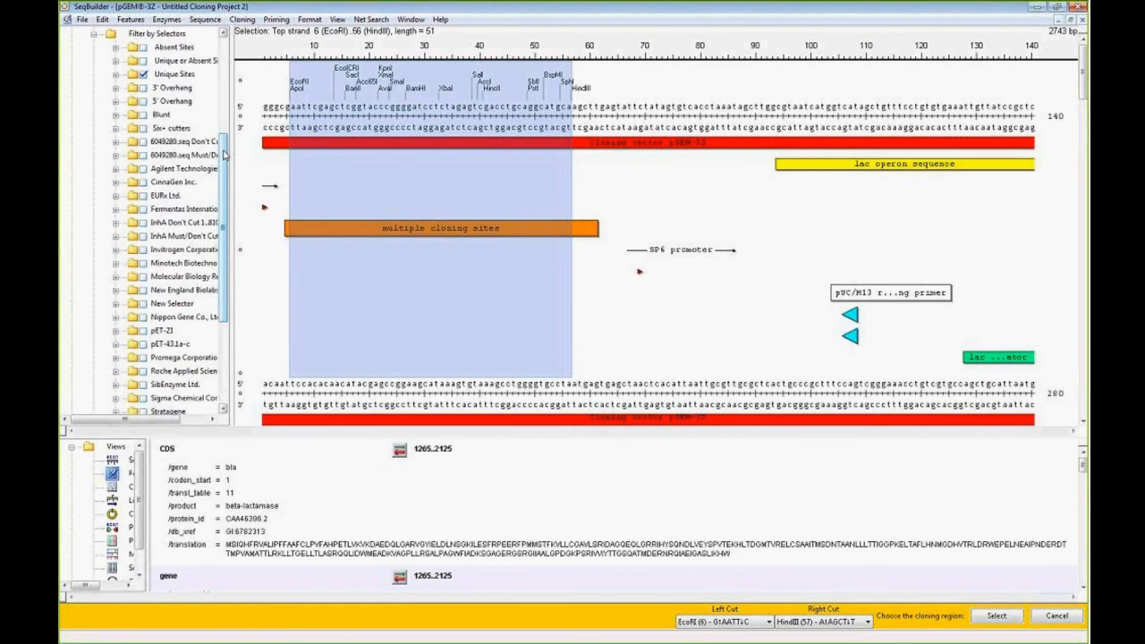
left_click_drag(221, 159, 230, 129)
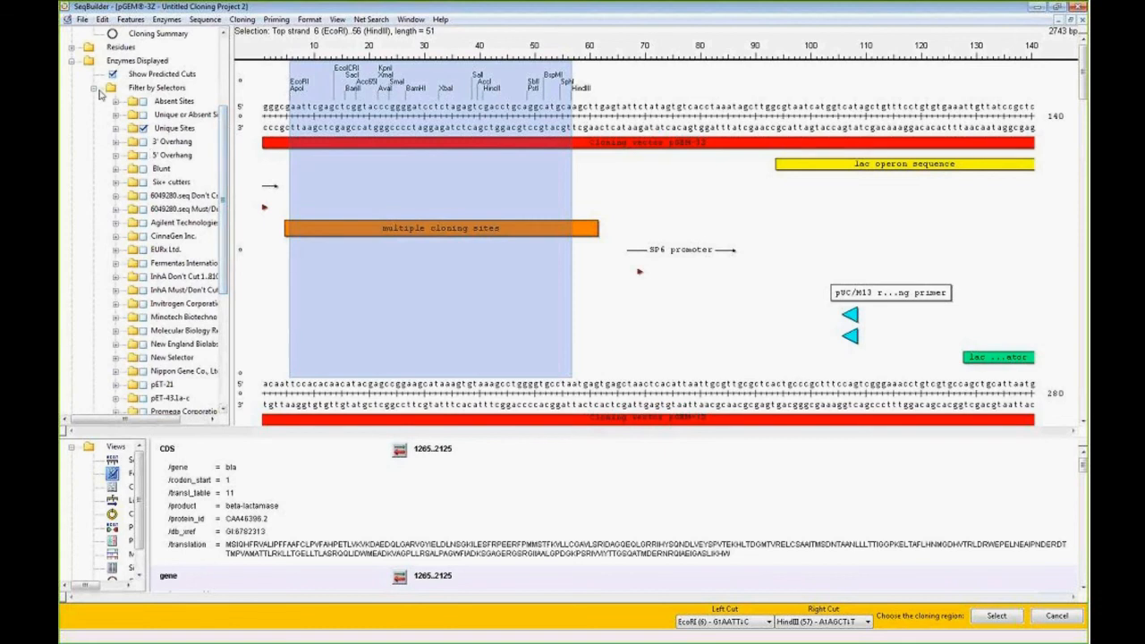
left_click(71, 61)
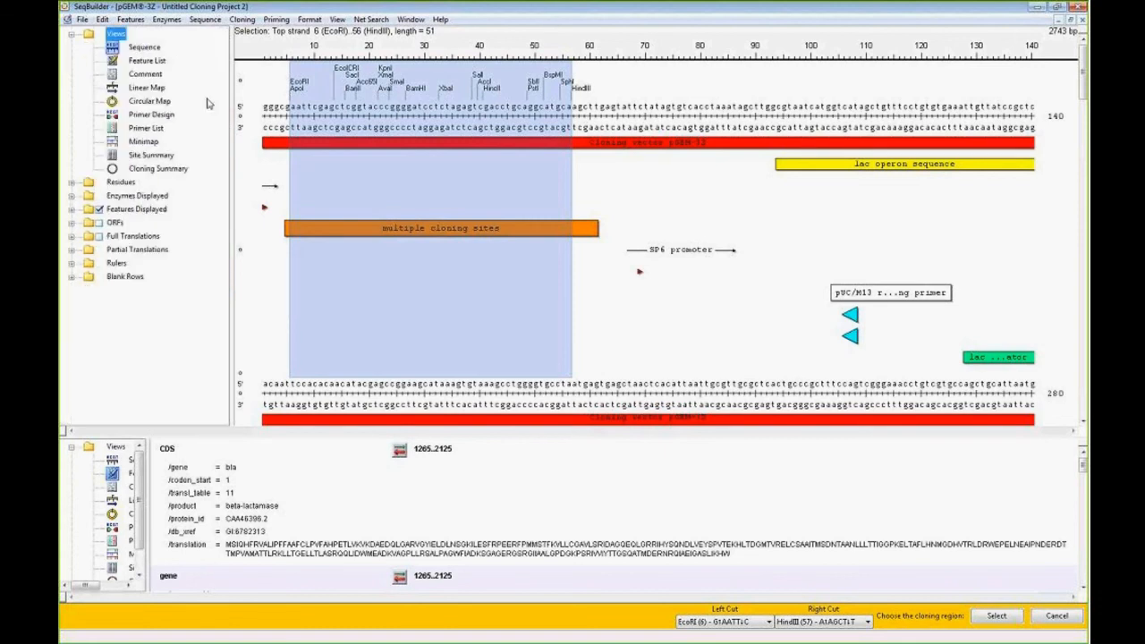
left_click_drag(231, 114, 204, 119)
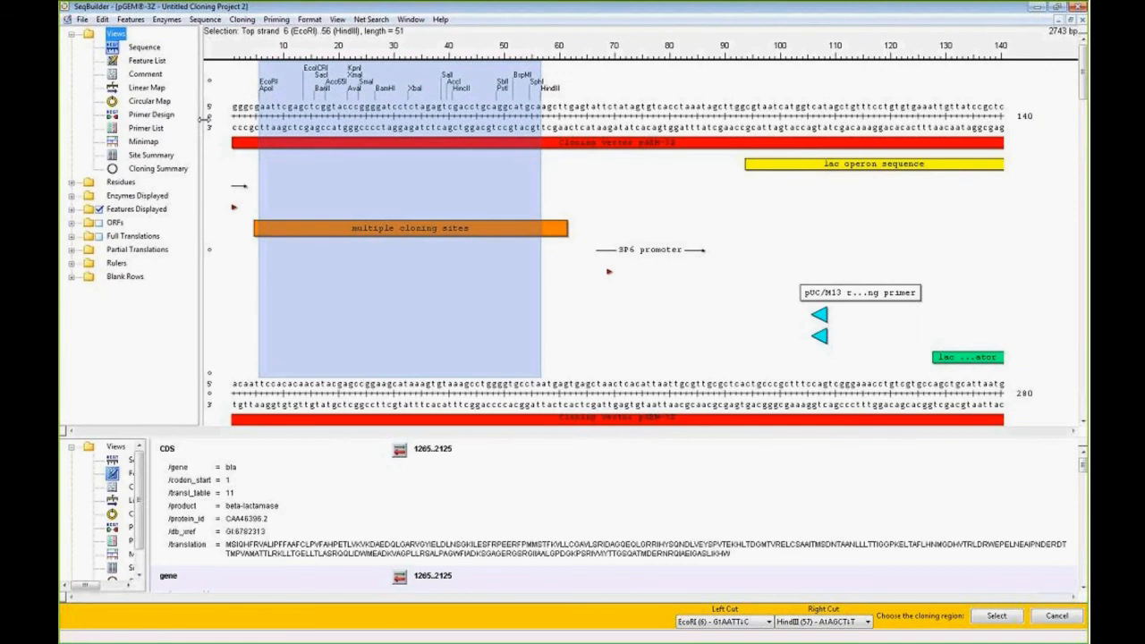
left_click(997, 615)
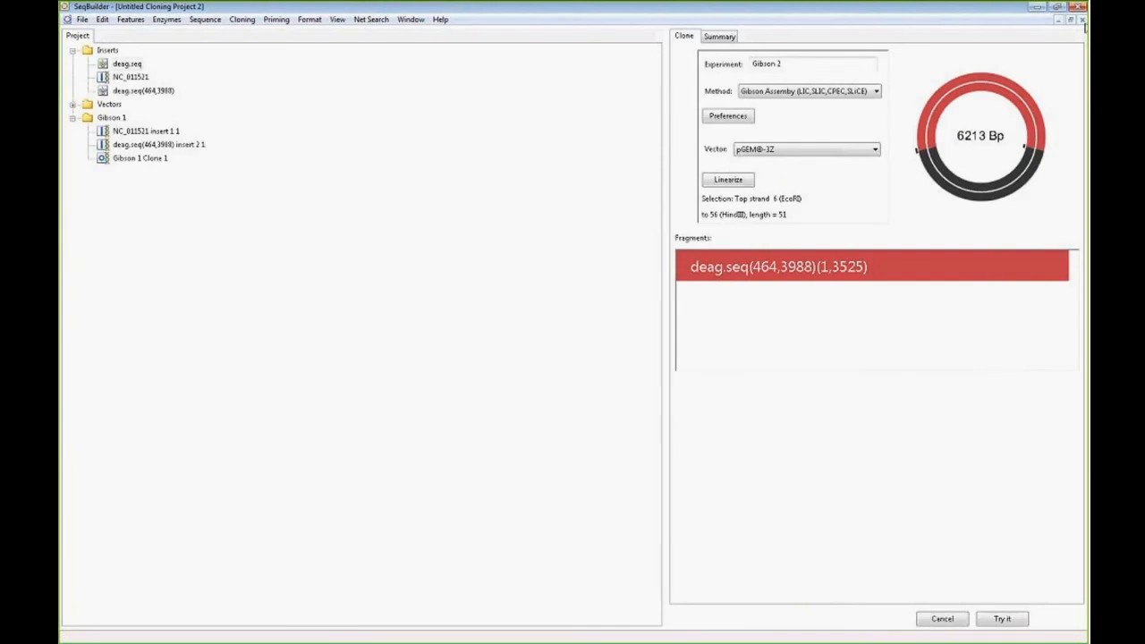
- Close the cloning project and start GeneArt® cloning with the selected 464–3988 region of deag.seq
left_click(1082, 18)
left_click(618, 330)
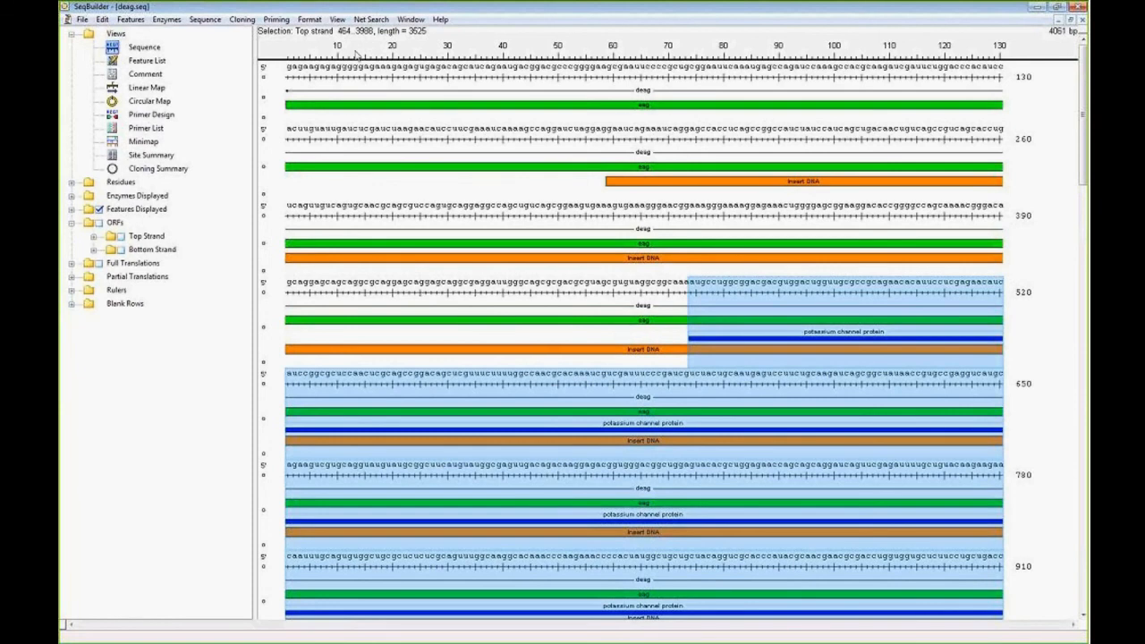
left_click(242, 18)
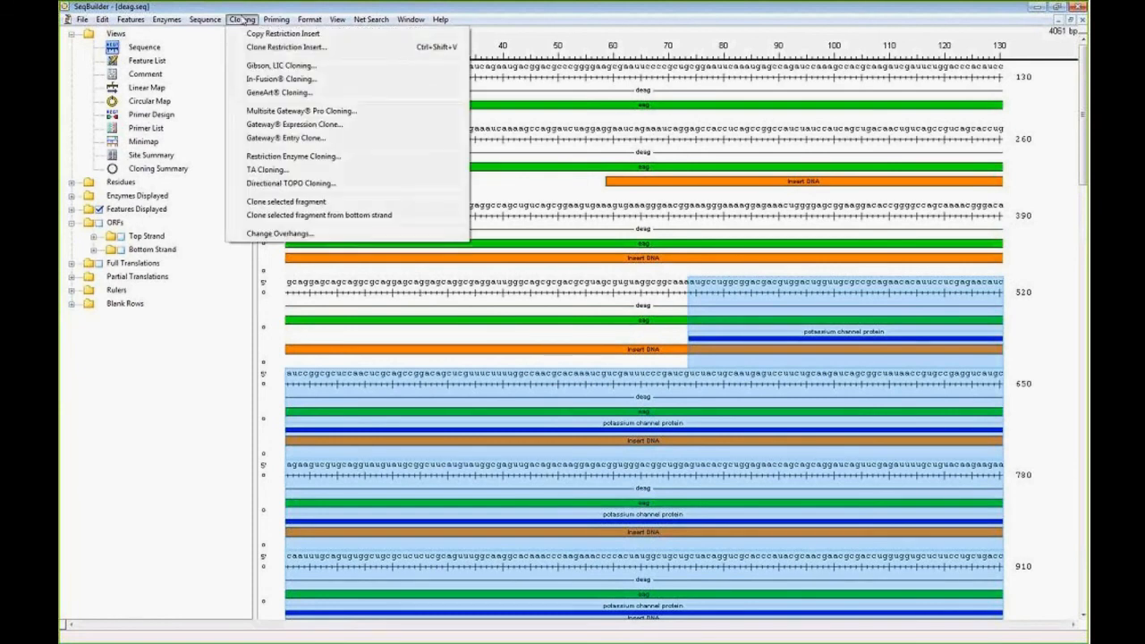
left_click(269, 93)
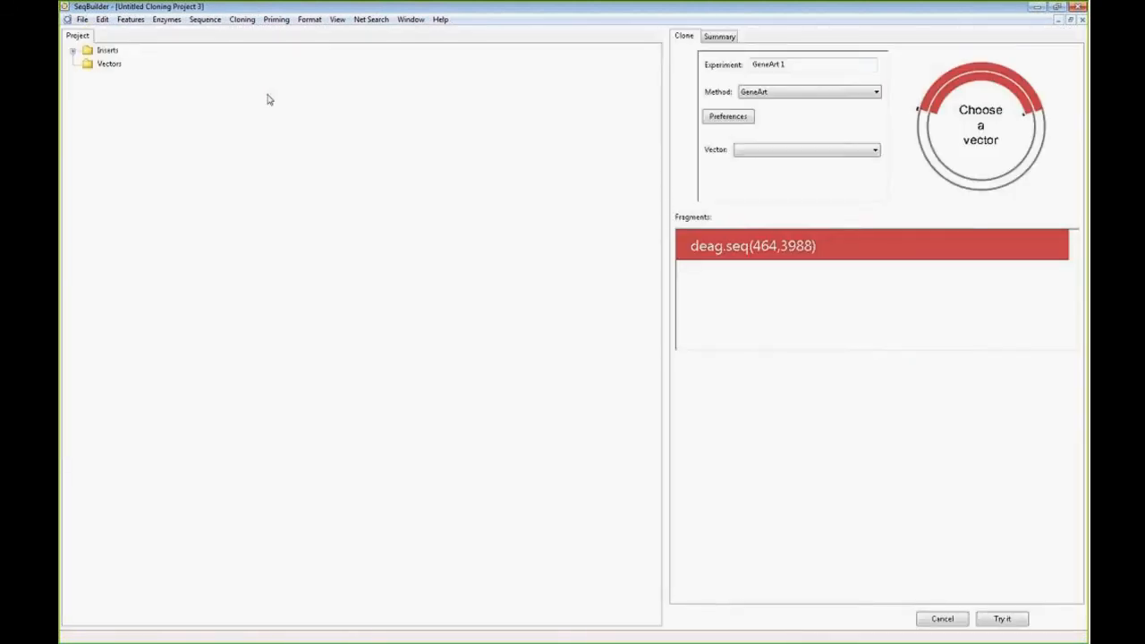
- Check the GeneArt cloning preferences without changing them, and choose pGEM®-3Z from the pGEM vectors as the vector
left_click(728, 117)
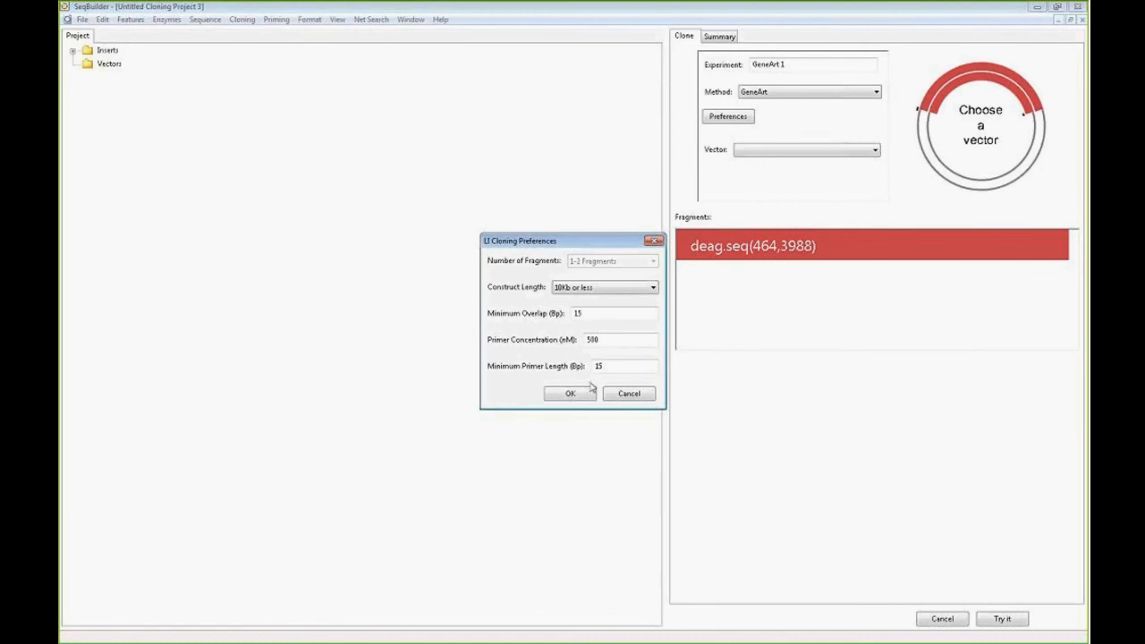
left_click(641, 395)
left_click(770, 152)
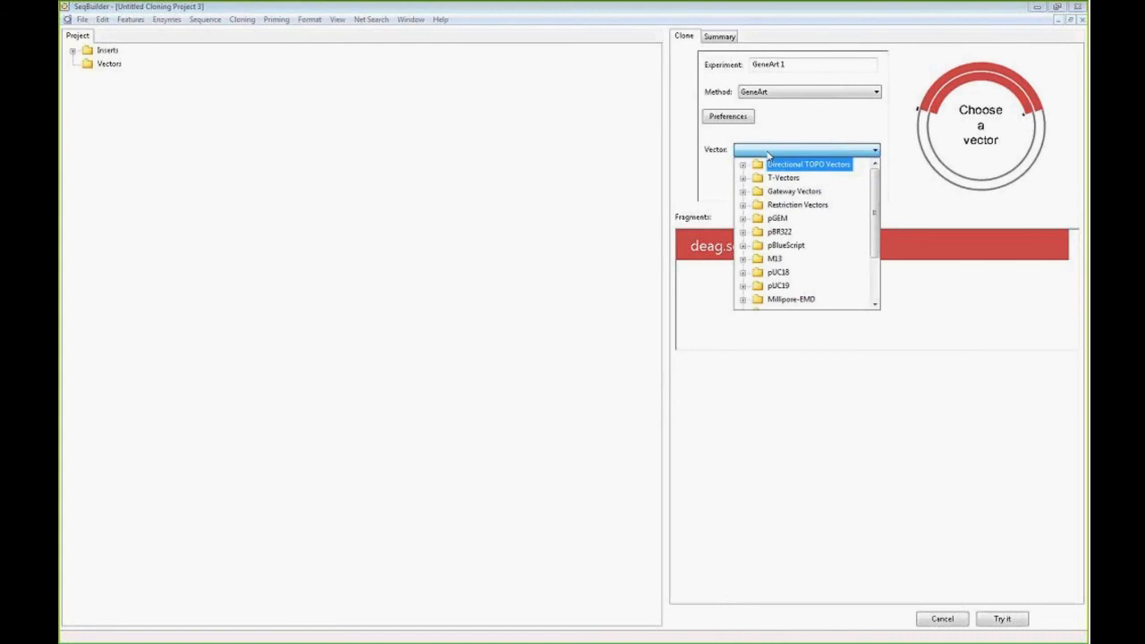
left_click(743, 218)
left_click(799, 178)
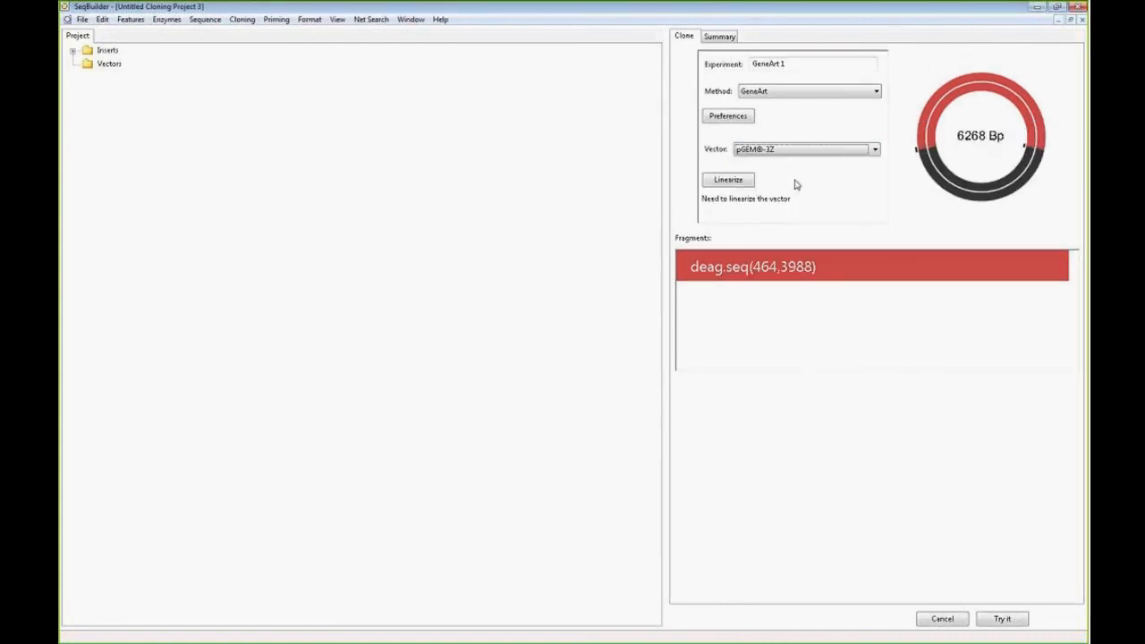
- Linearize the vector by selecting bases 6–56 as the cloning region, and try the GeneArt assembly to generate its cloning summary
left_click(737, 182)
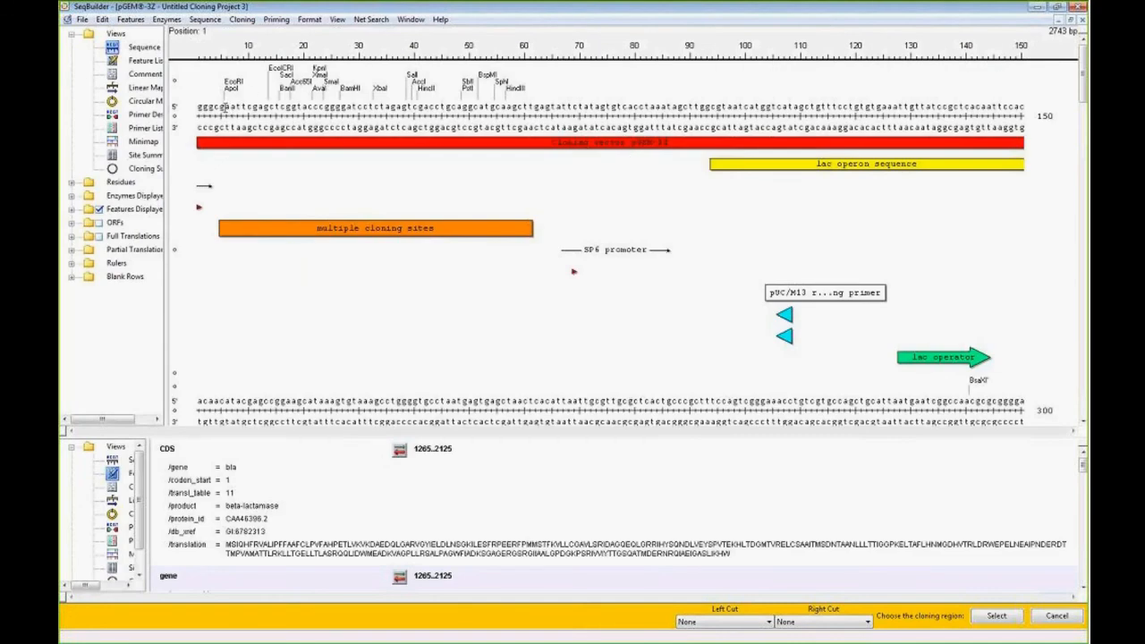
left_click_drag(228, 107, 507, 116)
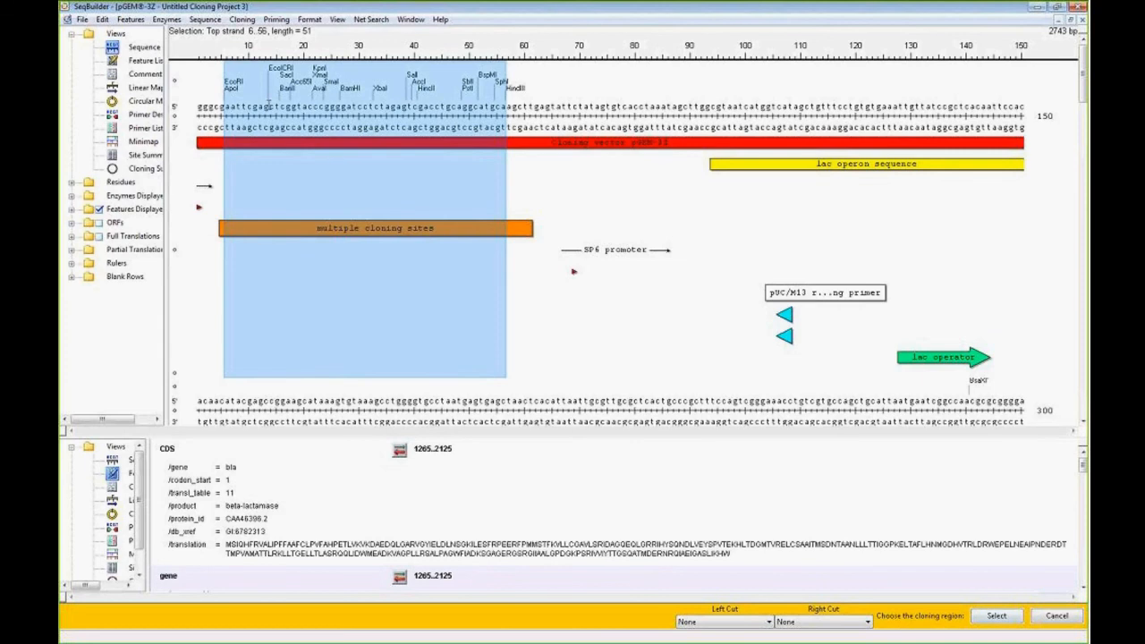
left_click(997, 618)
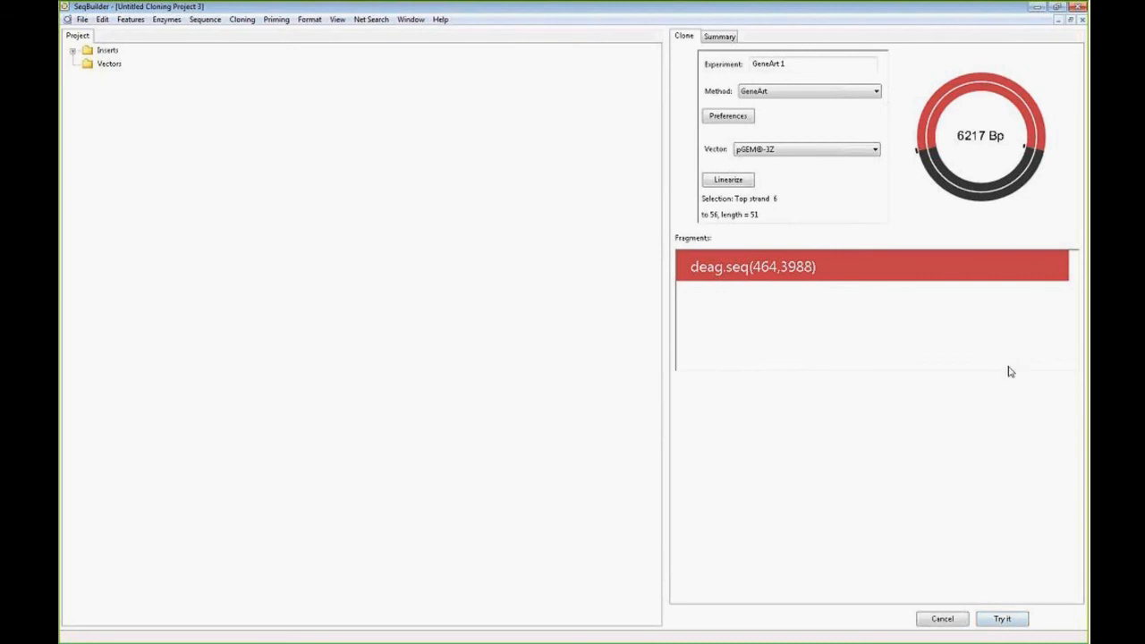
left_click(1003, 621)
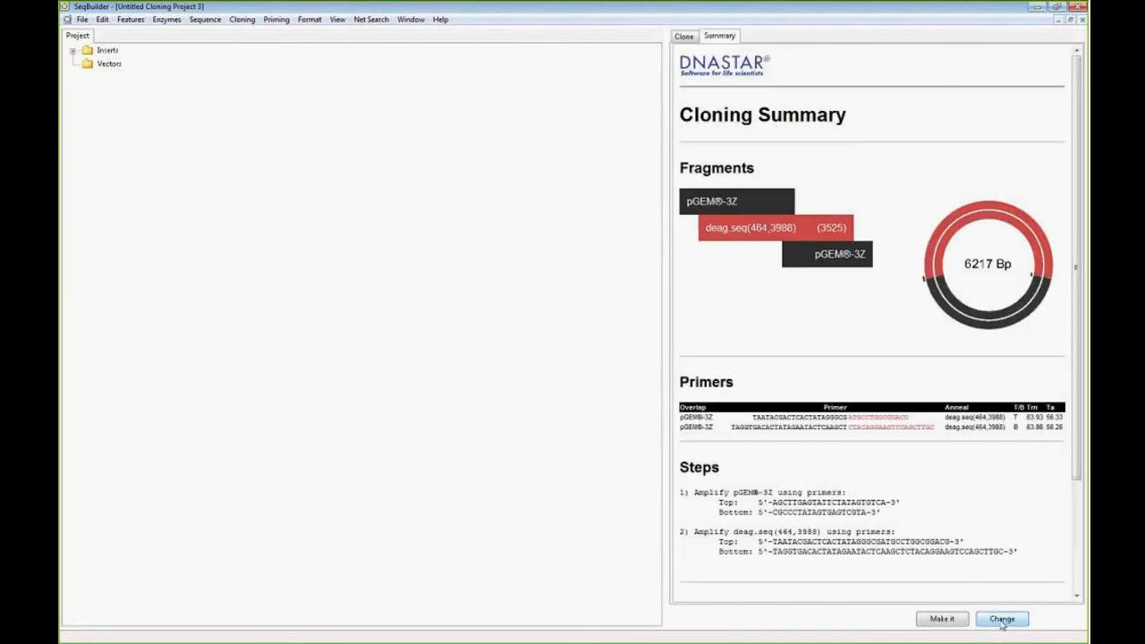
- Examine the primers and fragment junctions in the GeneArt cloning summary, highlight the in-frame translation row, and make the clone
left_click_drag(1079, 261, 1076, 375)
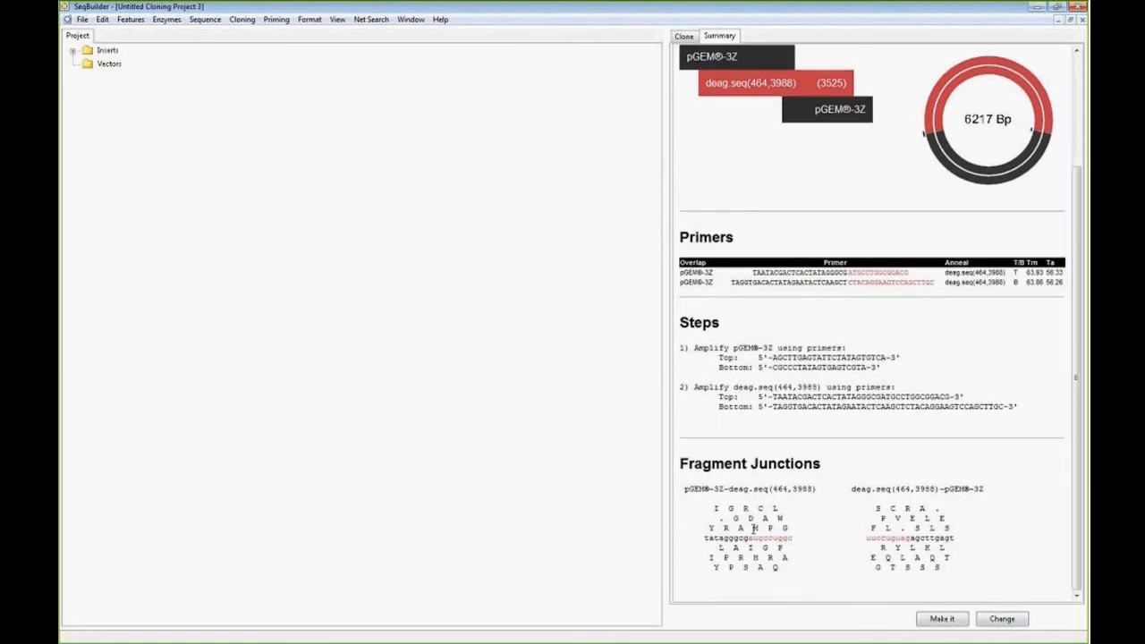
left_click_drag(754, 528, 924, 532)
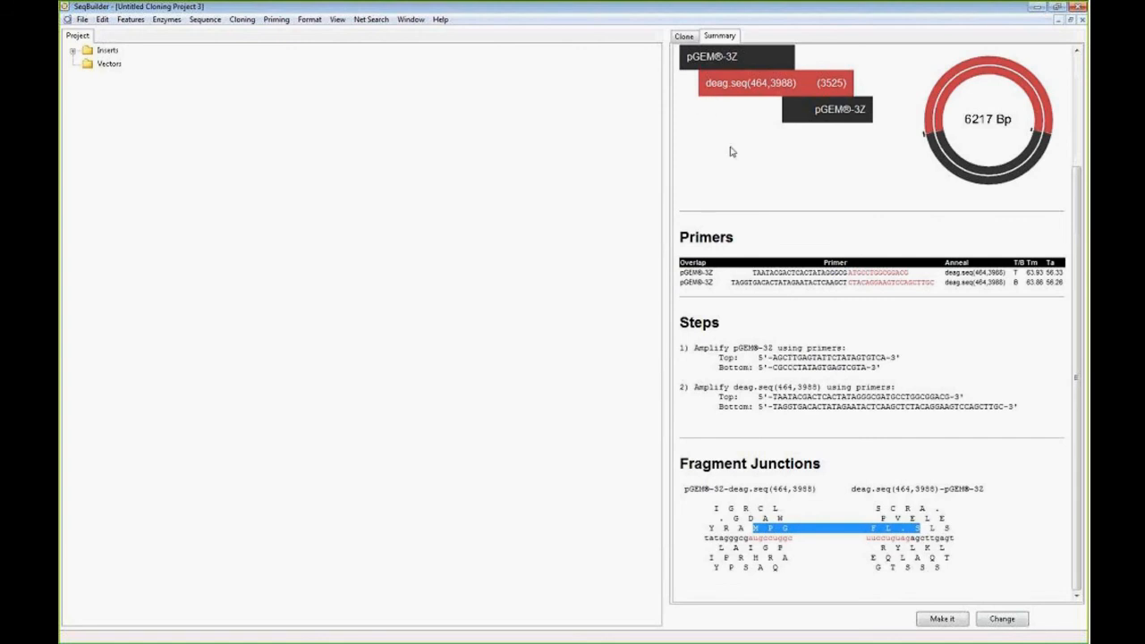
left_click(942, 619)
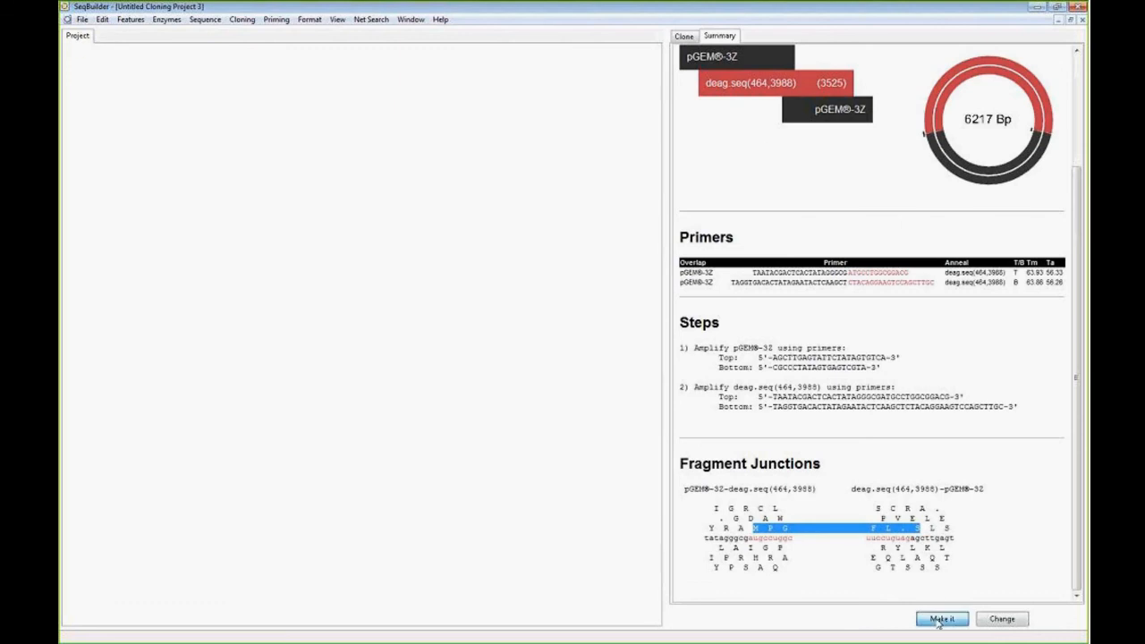
- Open GeneArt 1 Clone 1 to review its sequence and cloning summary, and return to the project to expand the Inserts folder
double_click(141, 104)
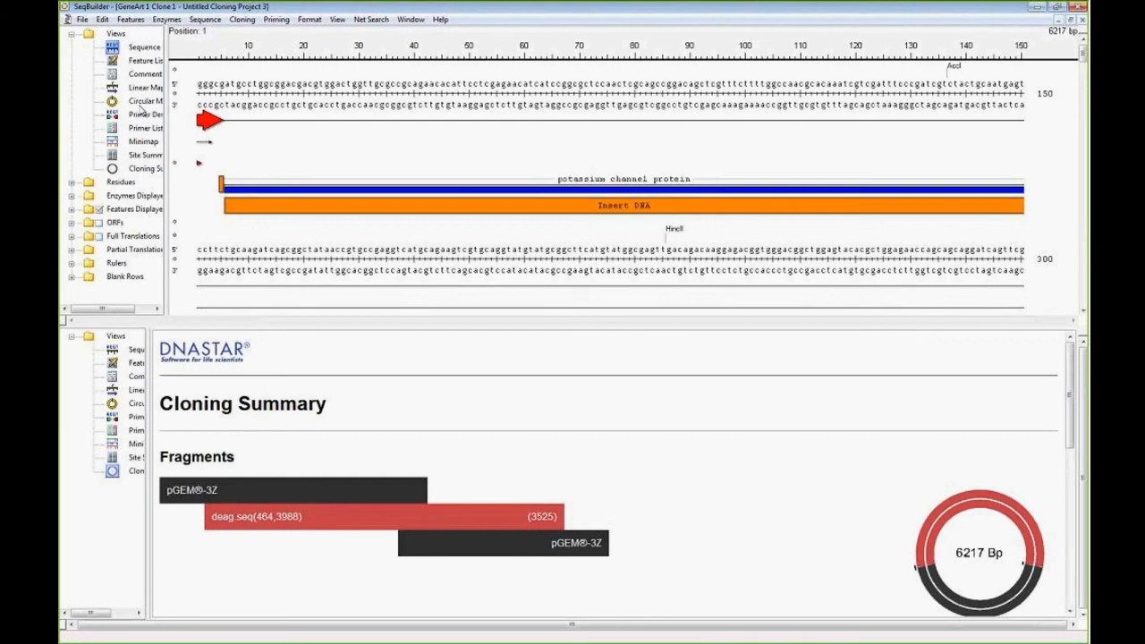
mouse_move(1069, 361)
left_mouse_down()
mouse_move(1067, 499)
mouse_move(1067, 413)
left_mouse_up()
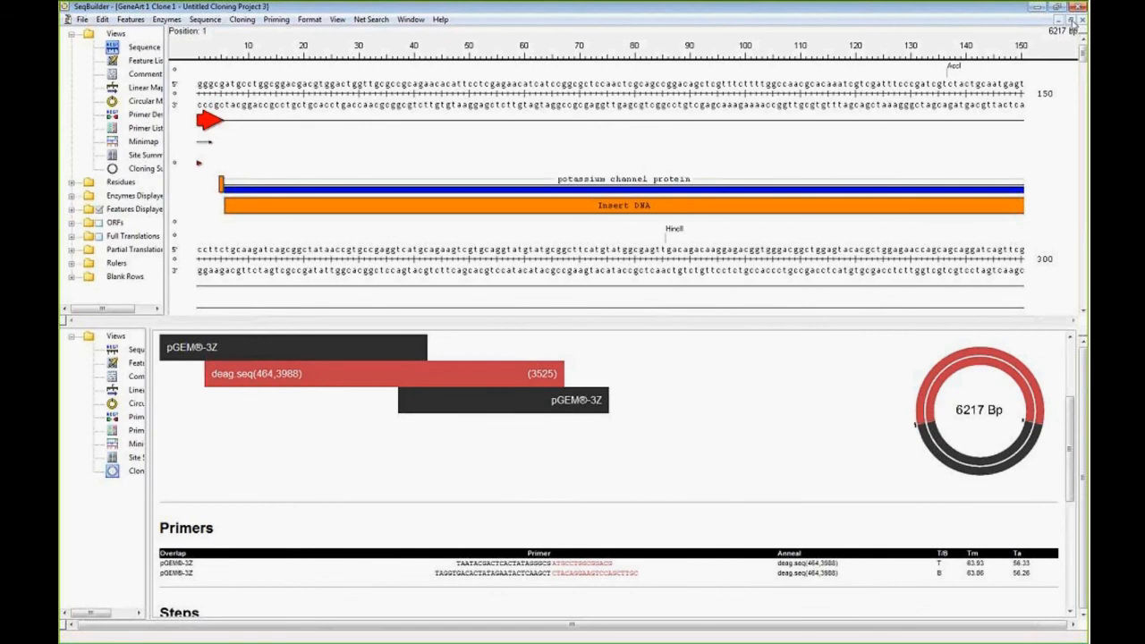
left_click(1072, 18)
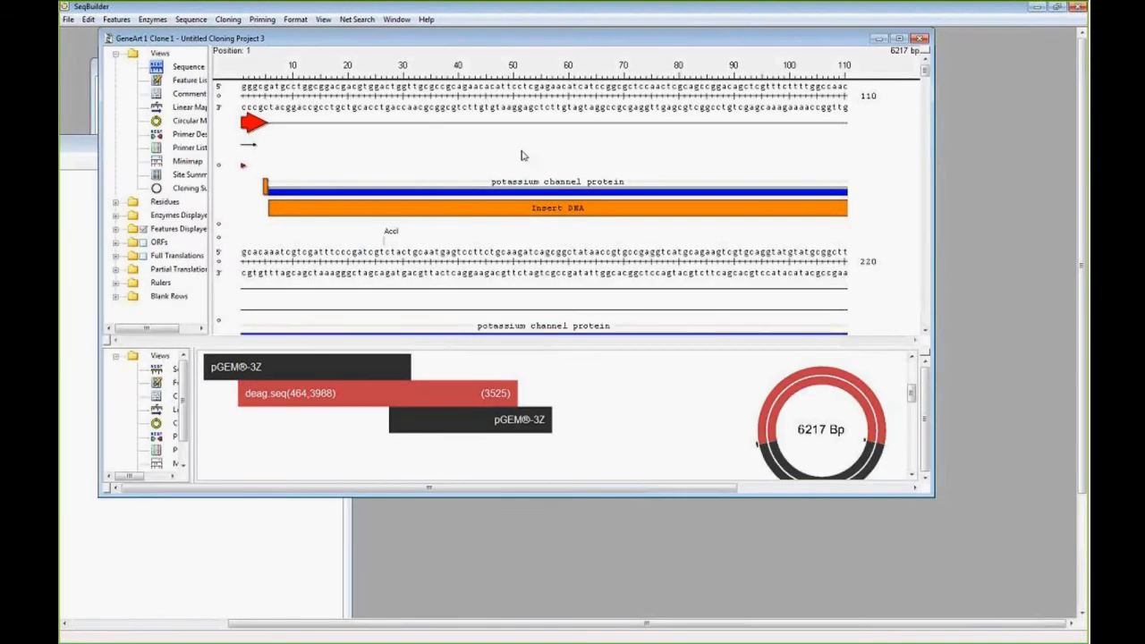
left_click(211, 598)
left_click(318, 148)
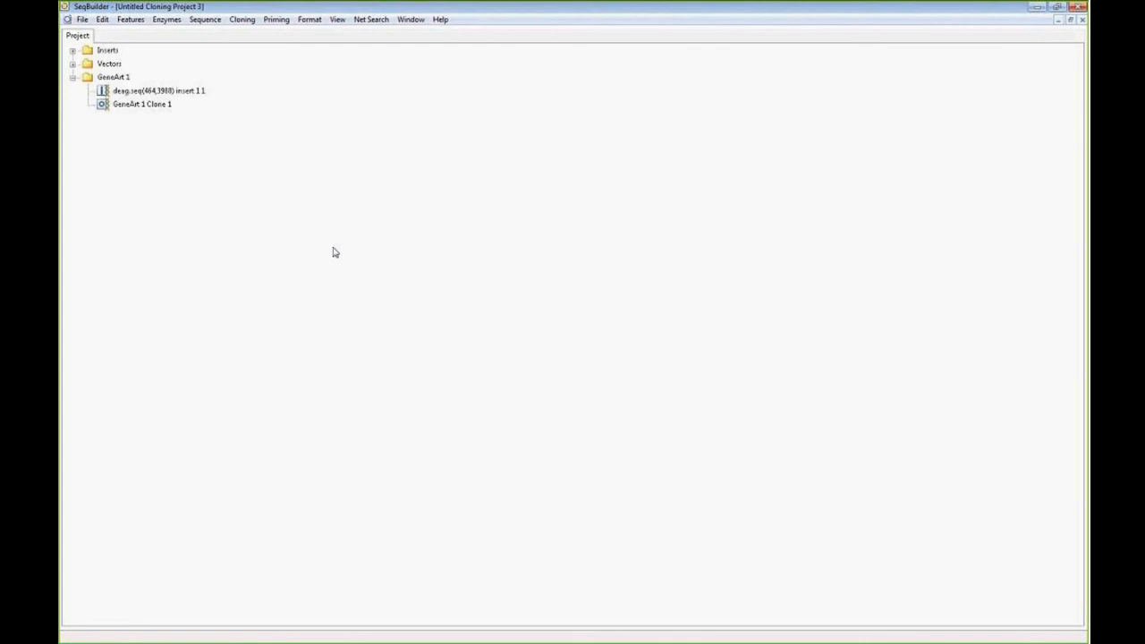
left_click(72, 51)
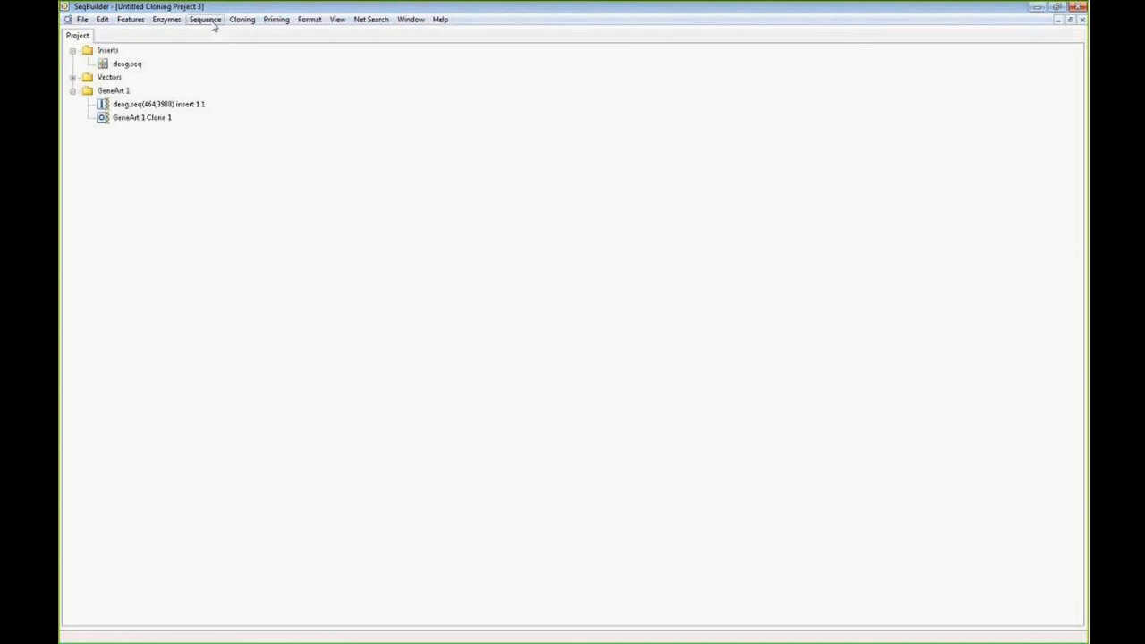
- Look over the available cloning methods and close the GeneArt cloning project without saving it
left_click(239, 21)
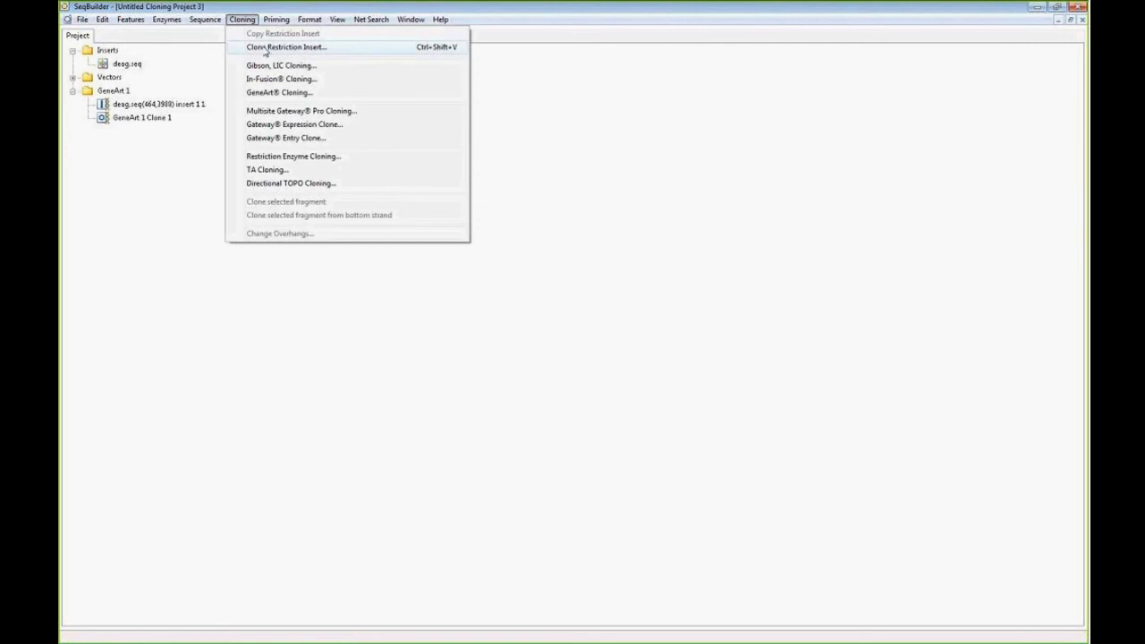
left_click(1082, 19)
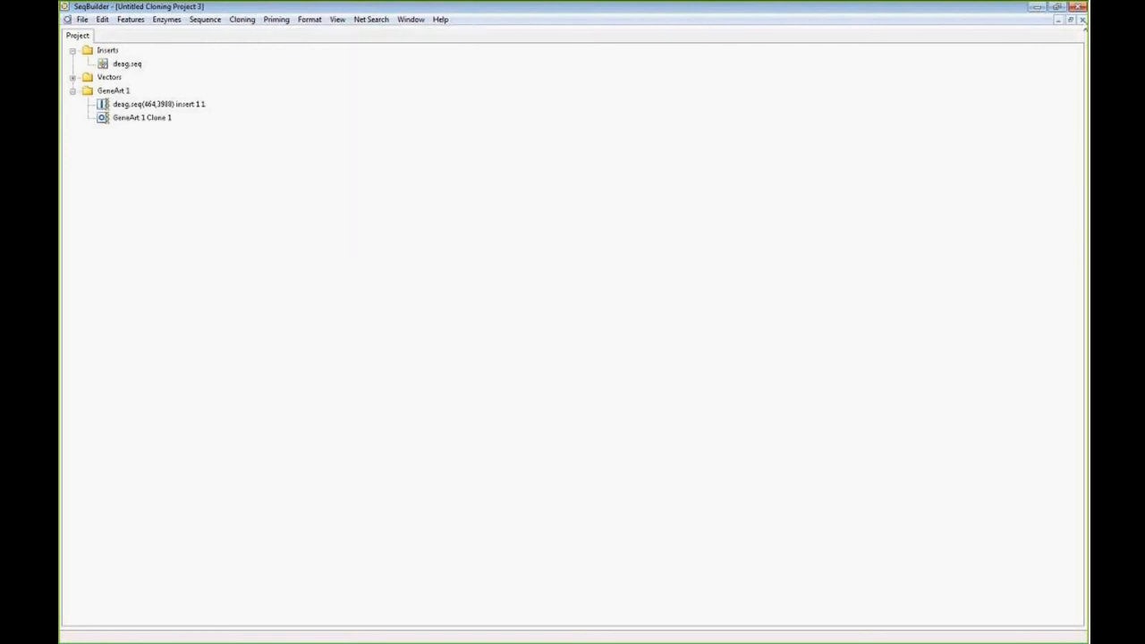
left_click(1082, 19)
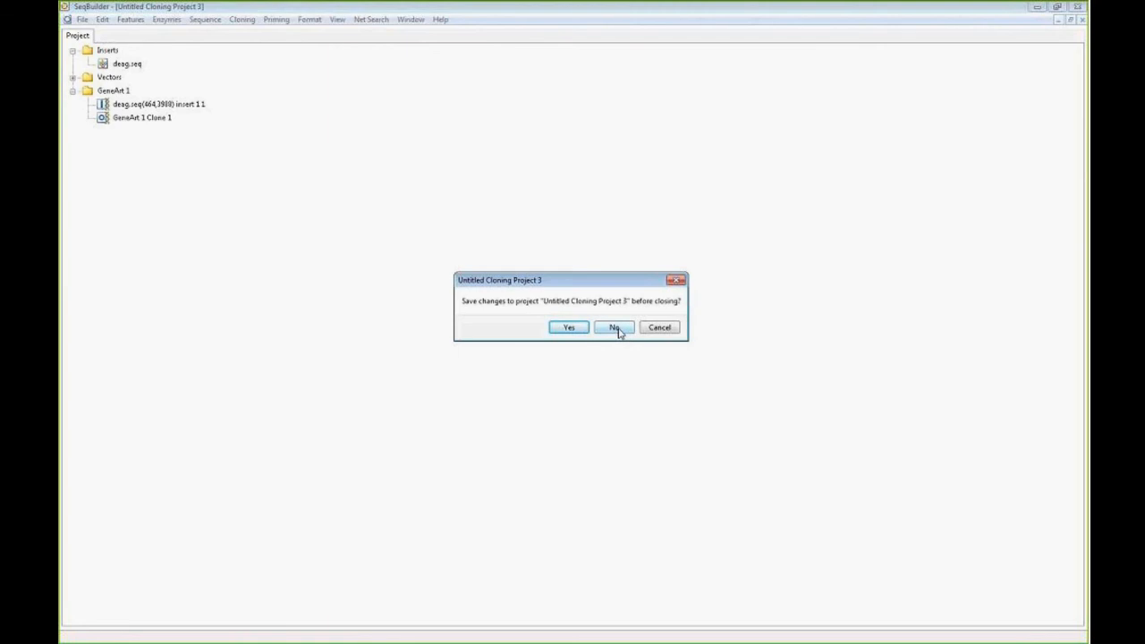
left_click(615, 327)
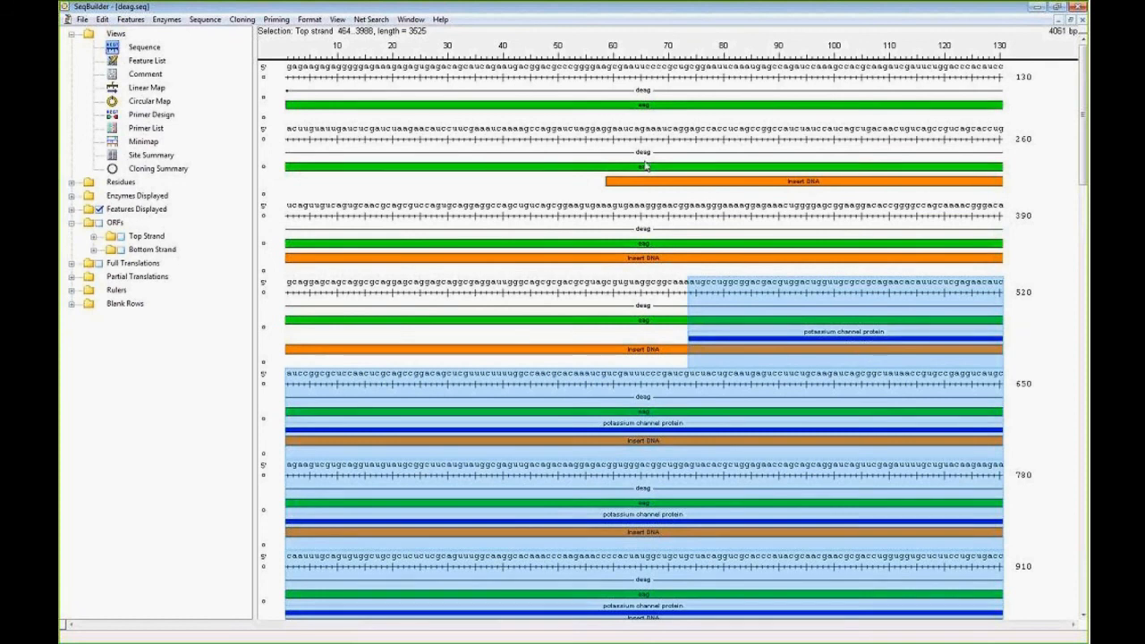
- Start restriction enzyme cloning with the selected 464–3988 region of deag.seq and choose pGEM®-3Z as the vector
left_click(242, 20)
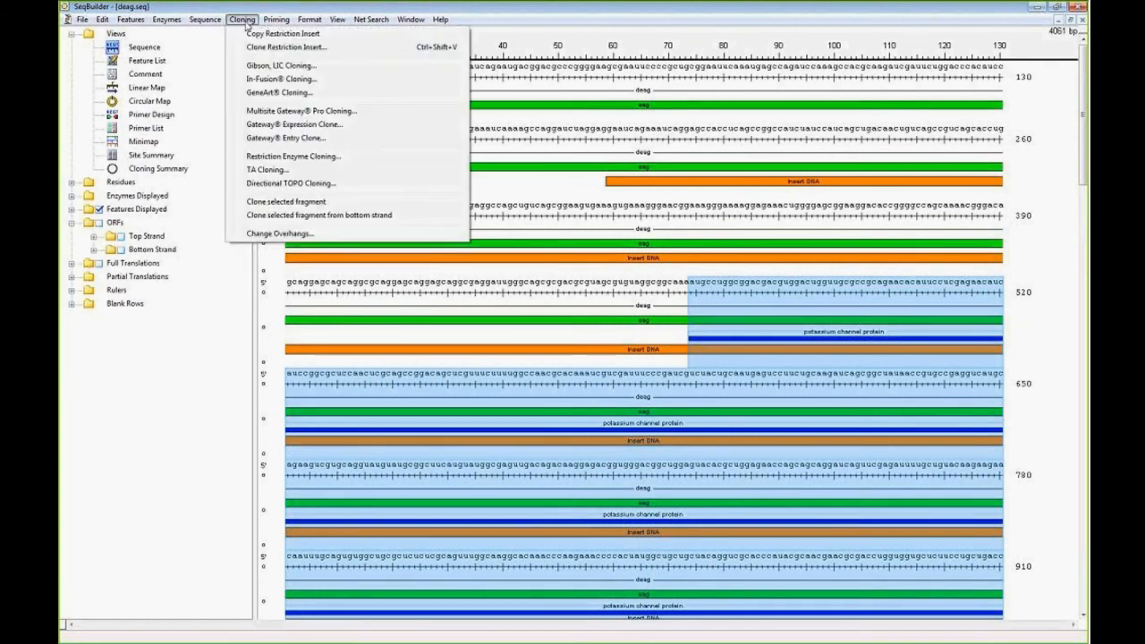
left_click(295, 157)
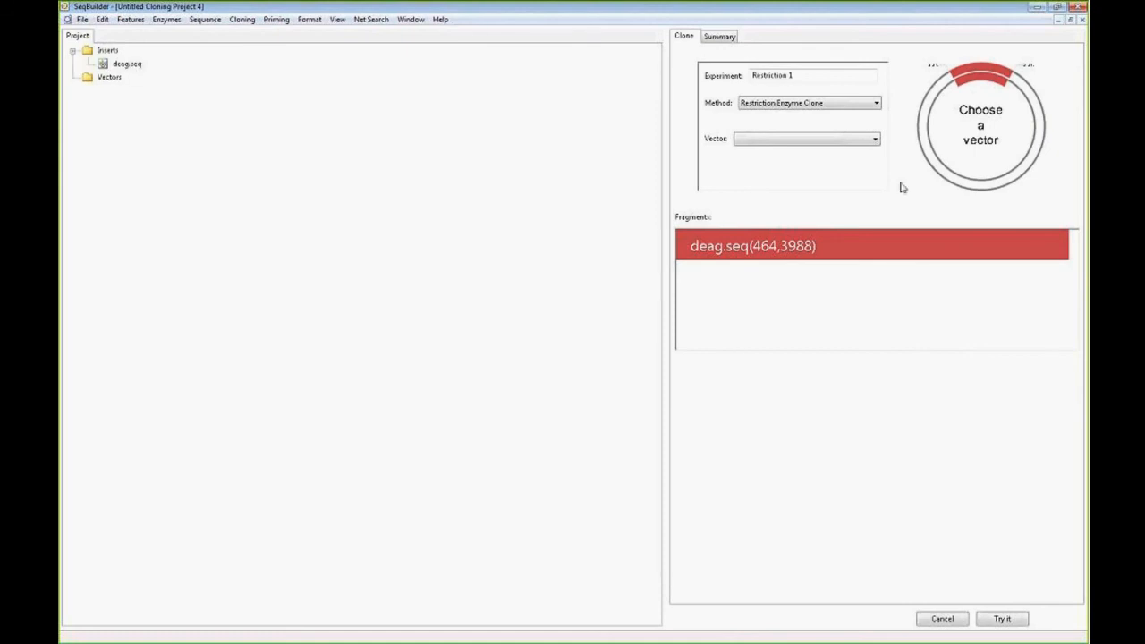
left_click(754, 141)
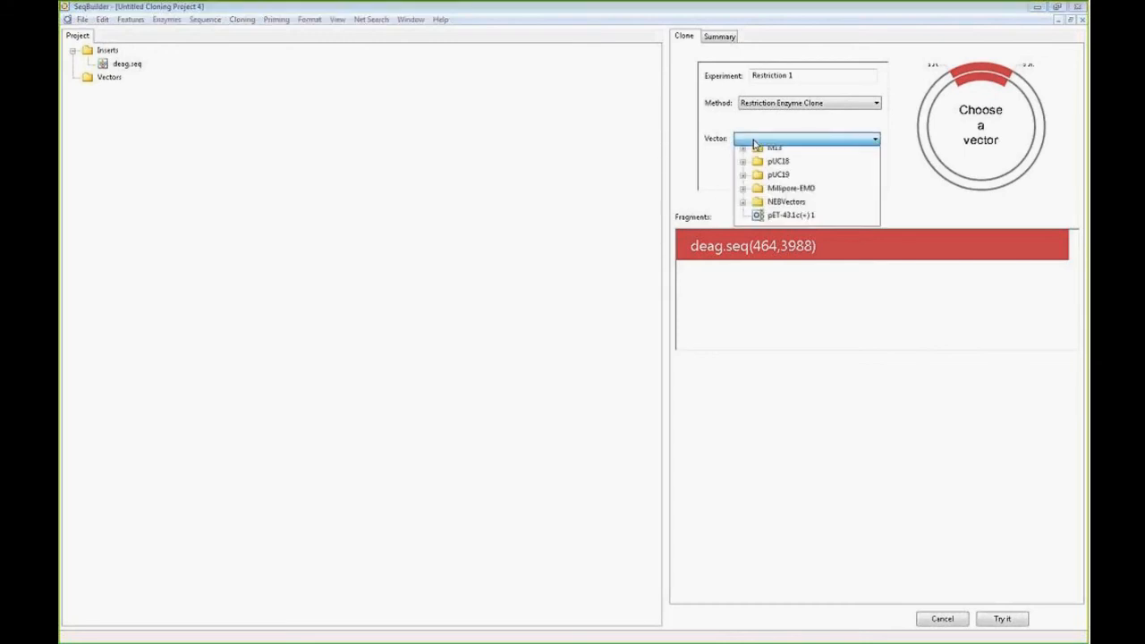
left_click(744, 182)
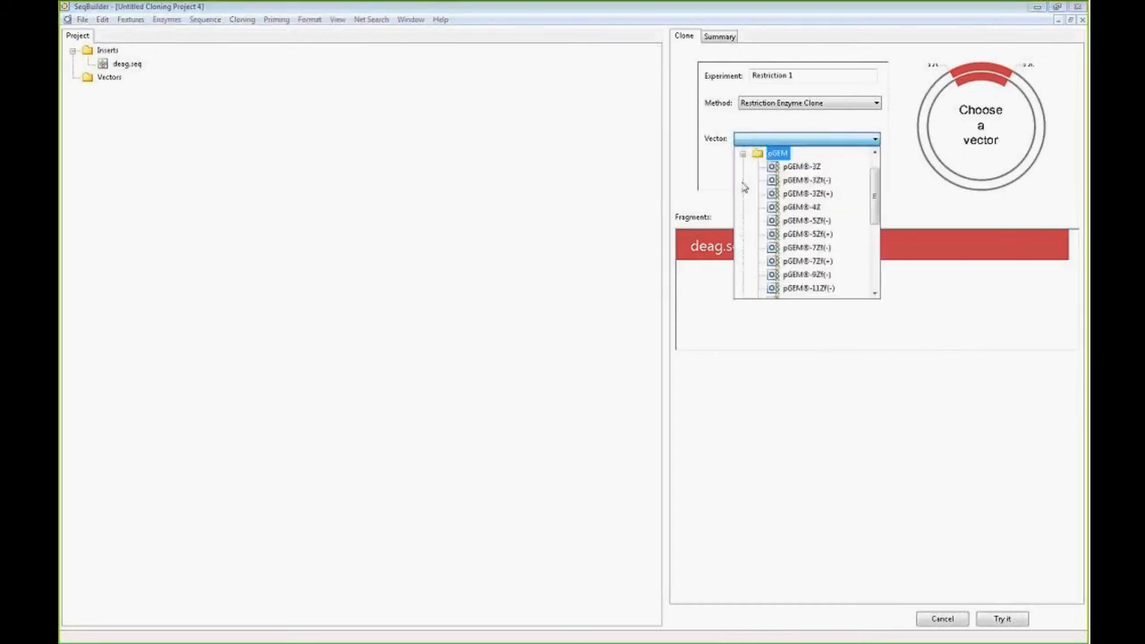
left_click(791, 170)
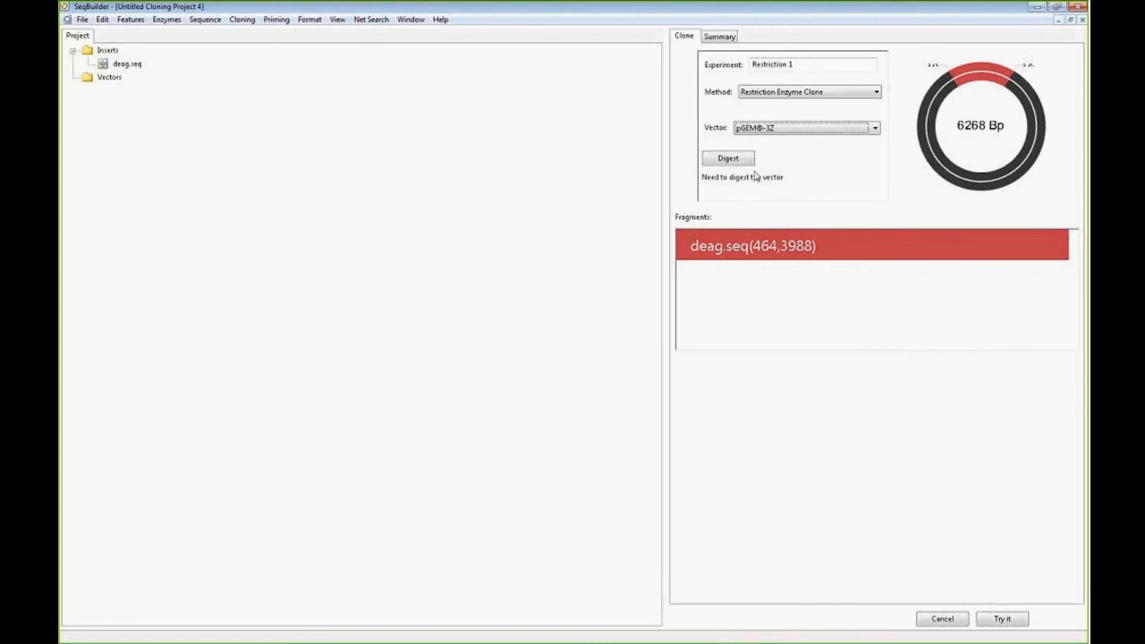
- Digest the vector with EcoRI (6) as the left cut and HindIII (57) as the right cut, and try the restriction cloning
left_click(729, 159)
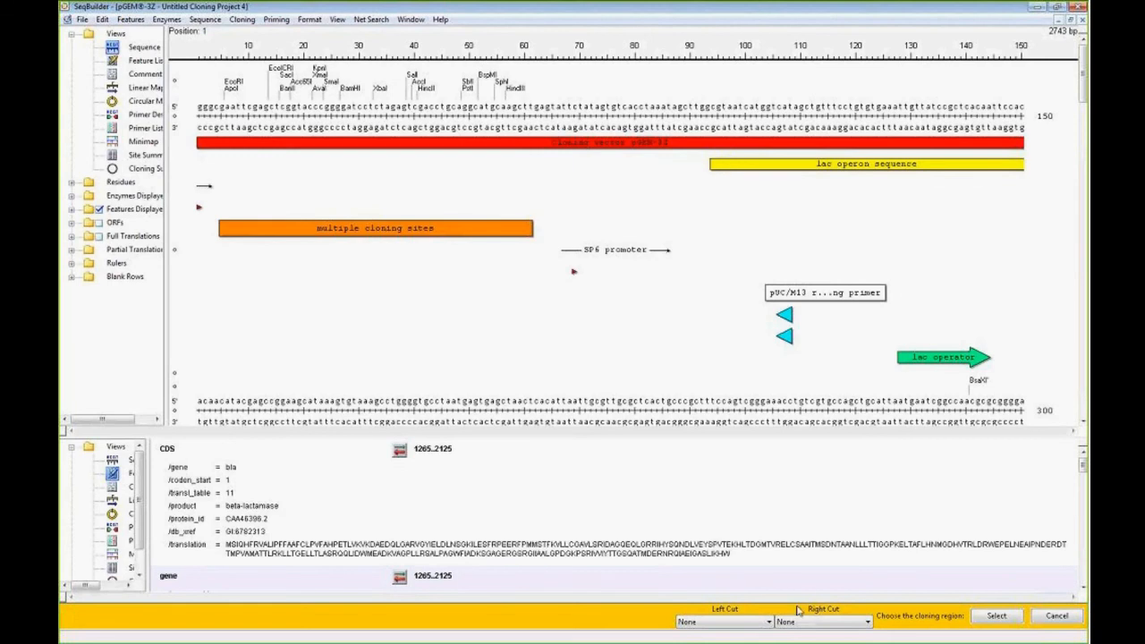
left_click(771, 624)
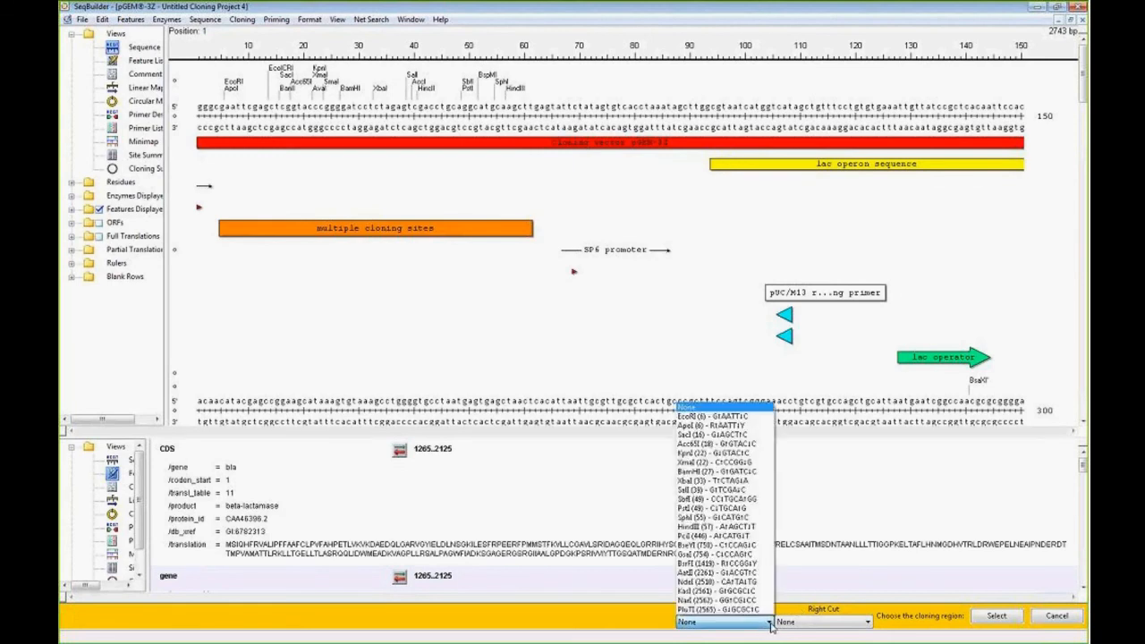
left_click(720, 416)
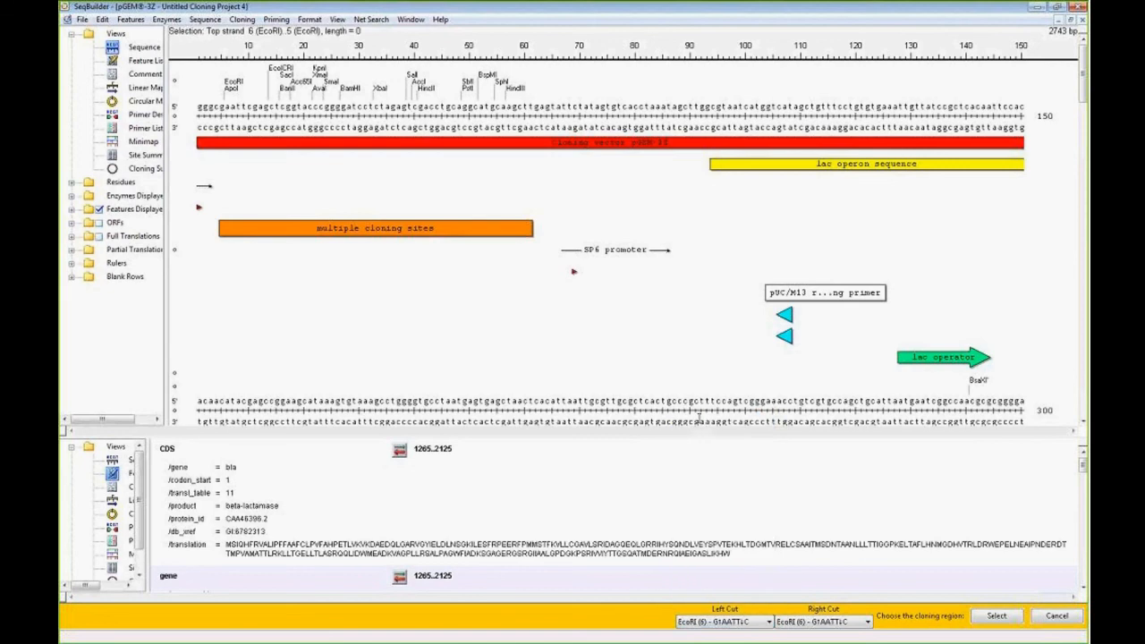
left_click(866, 622)
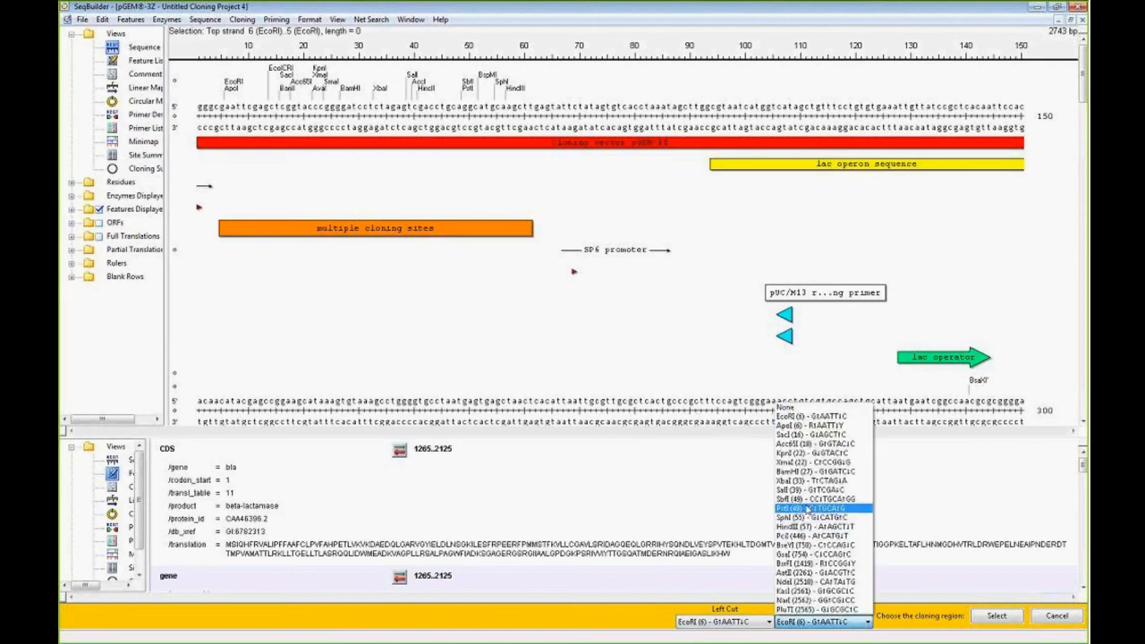
left_click(795, 528)
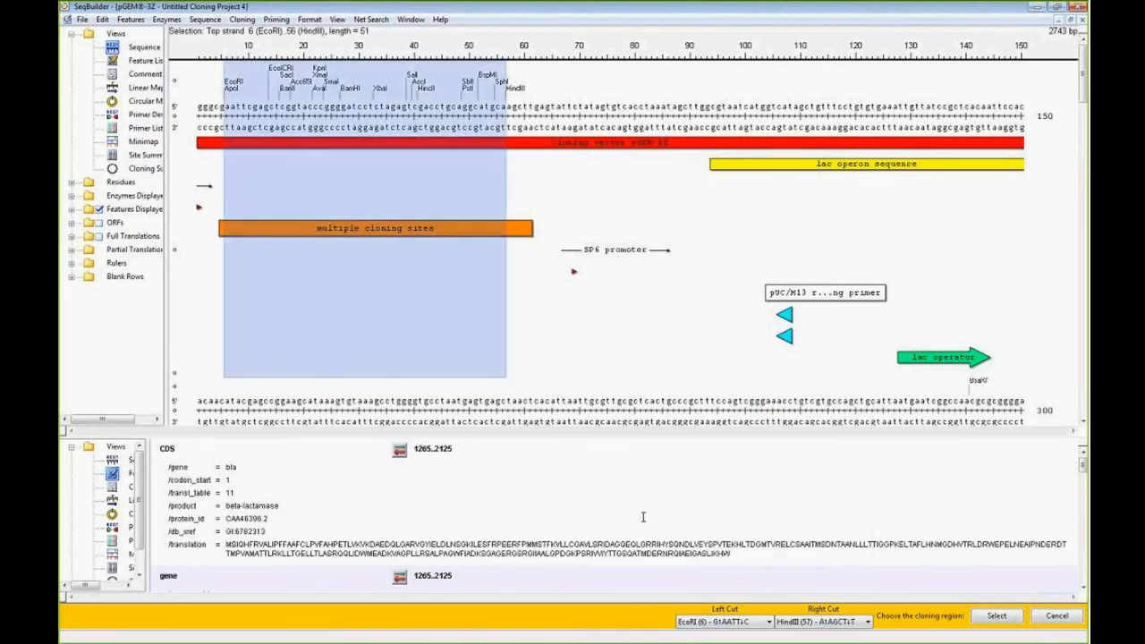
left_click(997, 616)
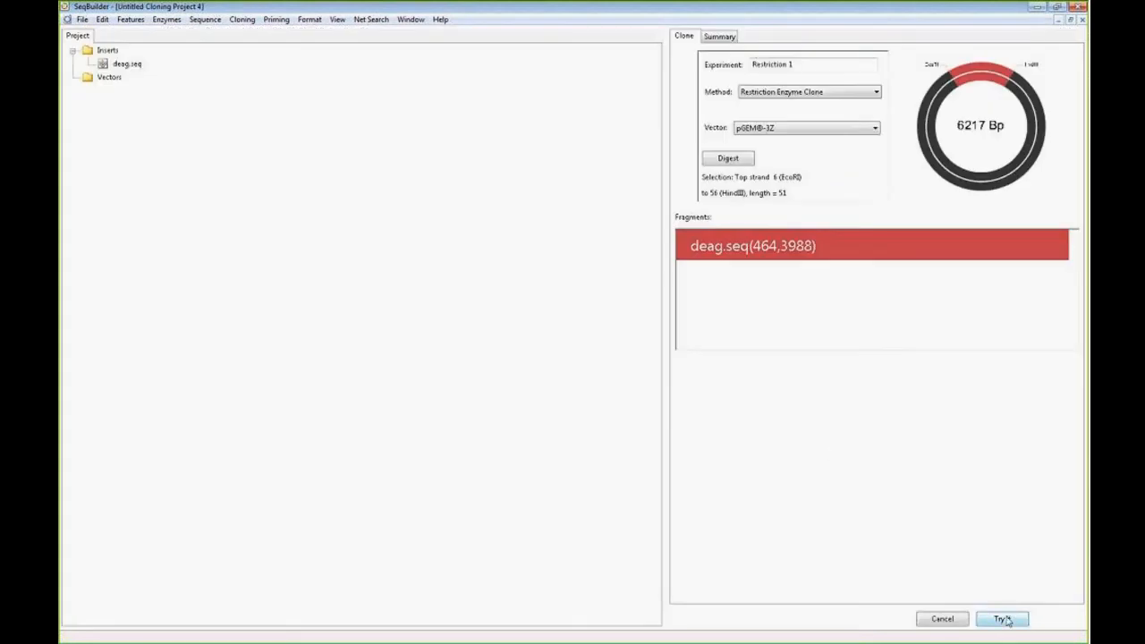
left_click(1003, 618)
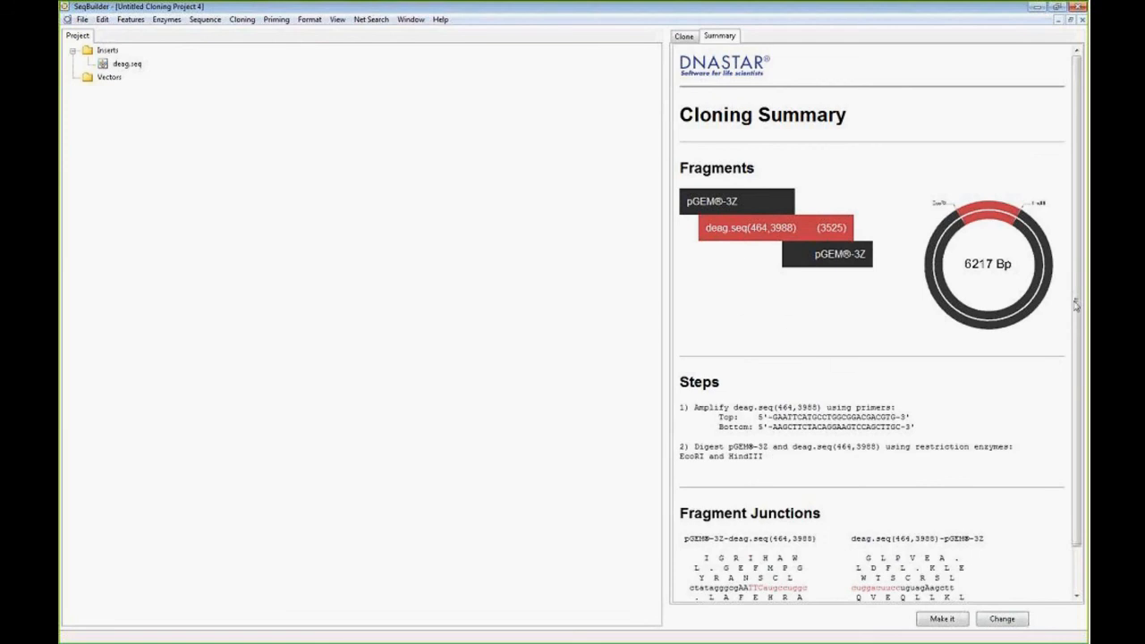
- Examine the fragment junctions in the restriction cloning summary and make the clone
left_click_drag(1078, 275, 1078, 322)
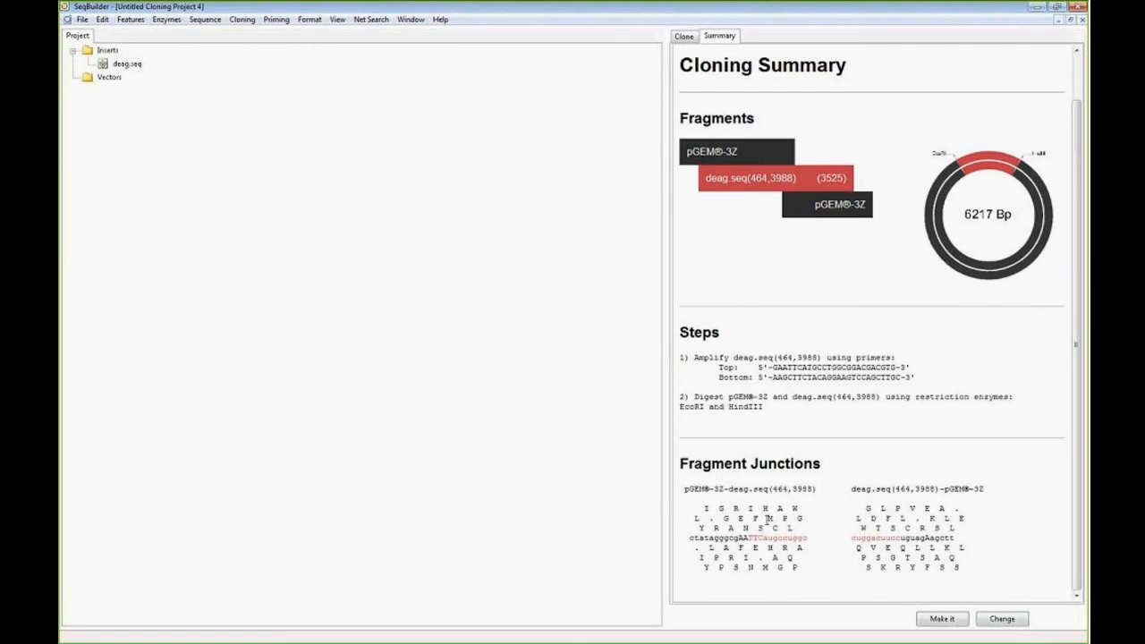
left_click_drag(769, 519, 778, 519)
left_click(772, 519)
left_click(939, 620)
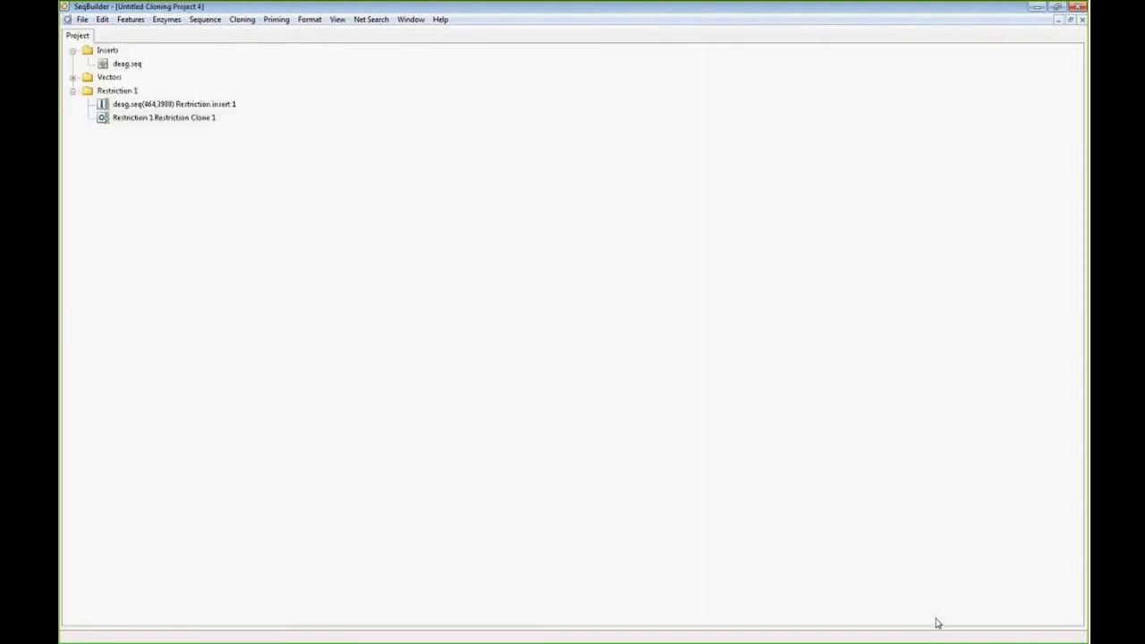
- Review the sequence of the restriction insert, close it, and open Restriction 1 Restriction Clone 1 with its cloning summary
double_click(217, 105)
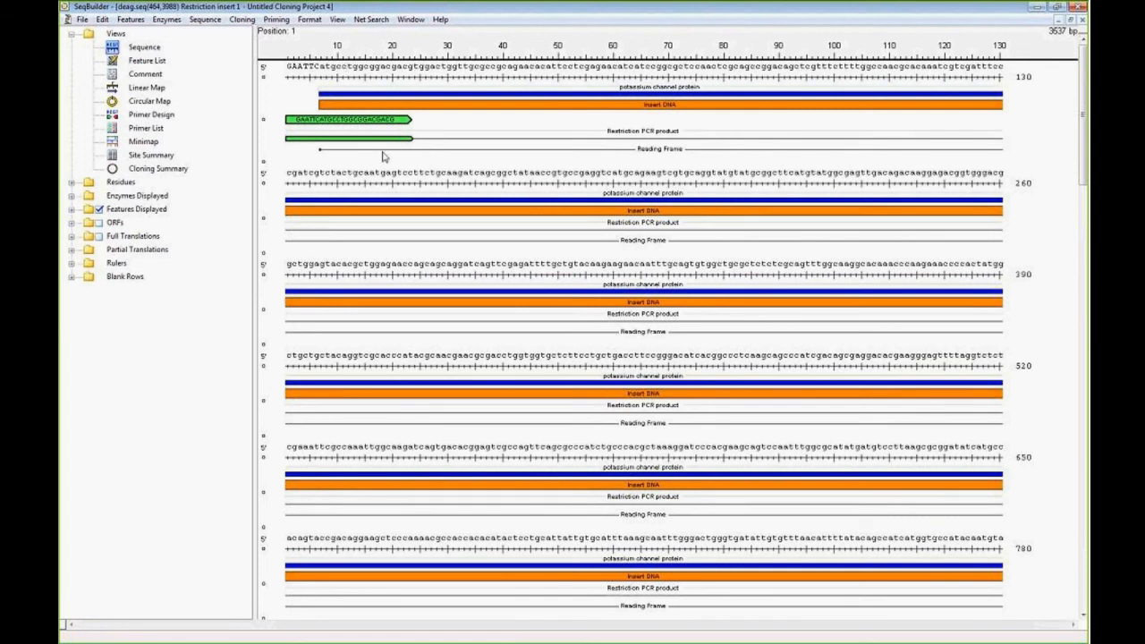
left_click(1082, 20)
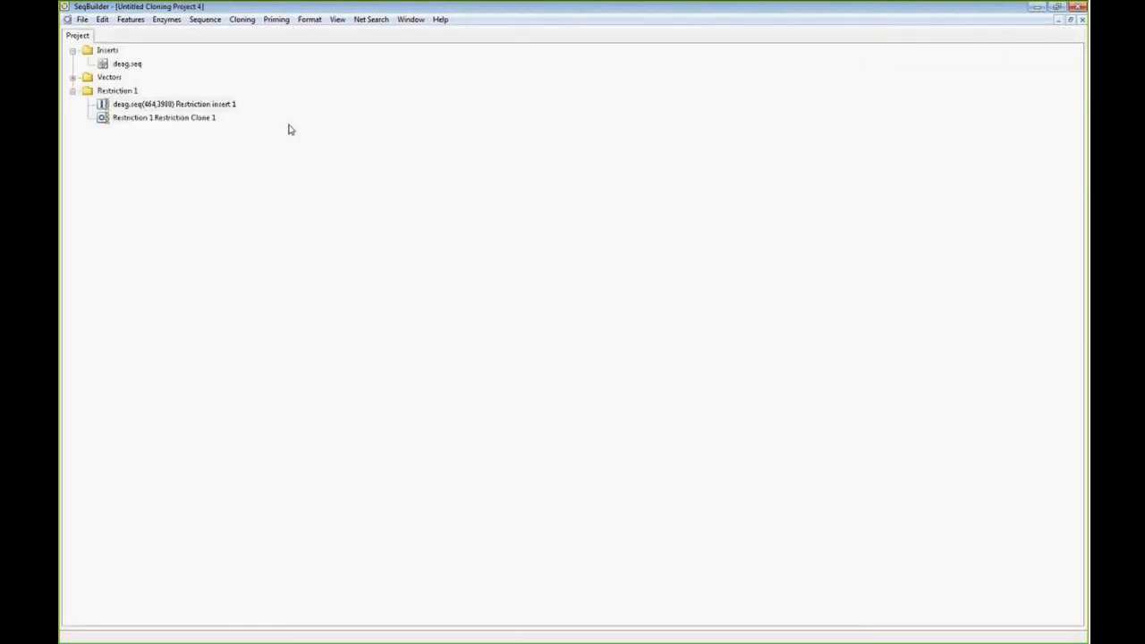
double_click(169, 119)
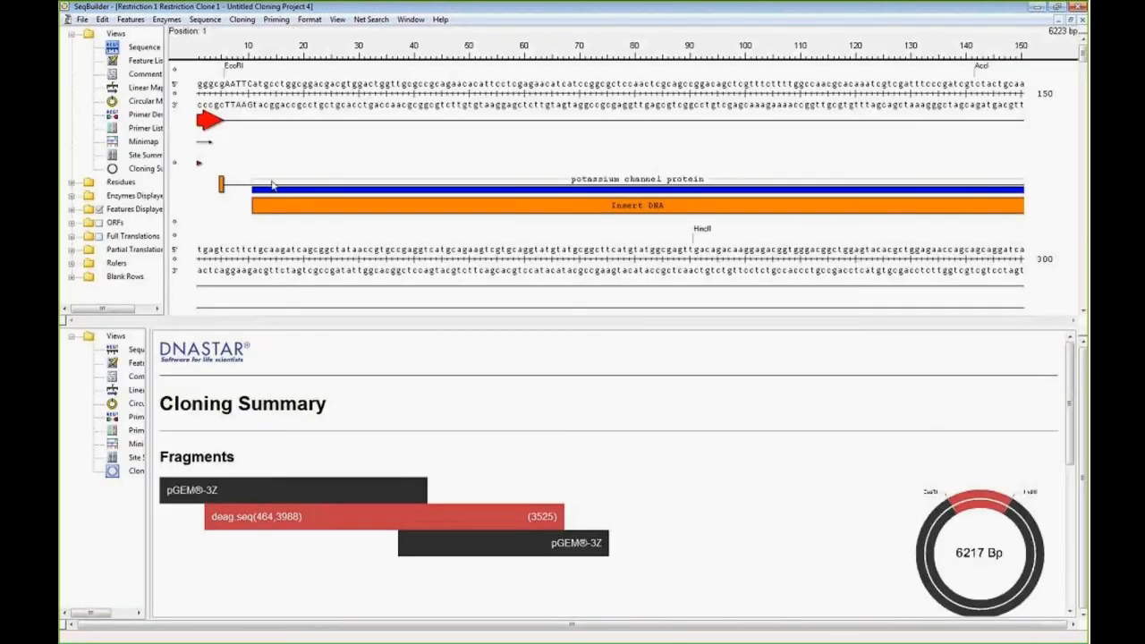
mouse_move(1067, 376)
left_mouse_down()
mouse_move(1067, 519)
mouse_move(1067, 342)
left_mouse_up()
- Display the restriction clone's circular map, enlarge its pane, and select the Insert DNA and potassium channel protein features in turn
left_click(134, 103)
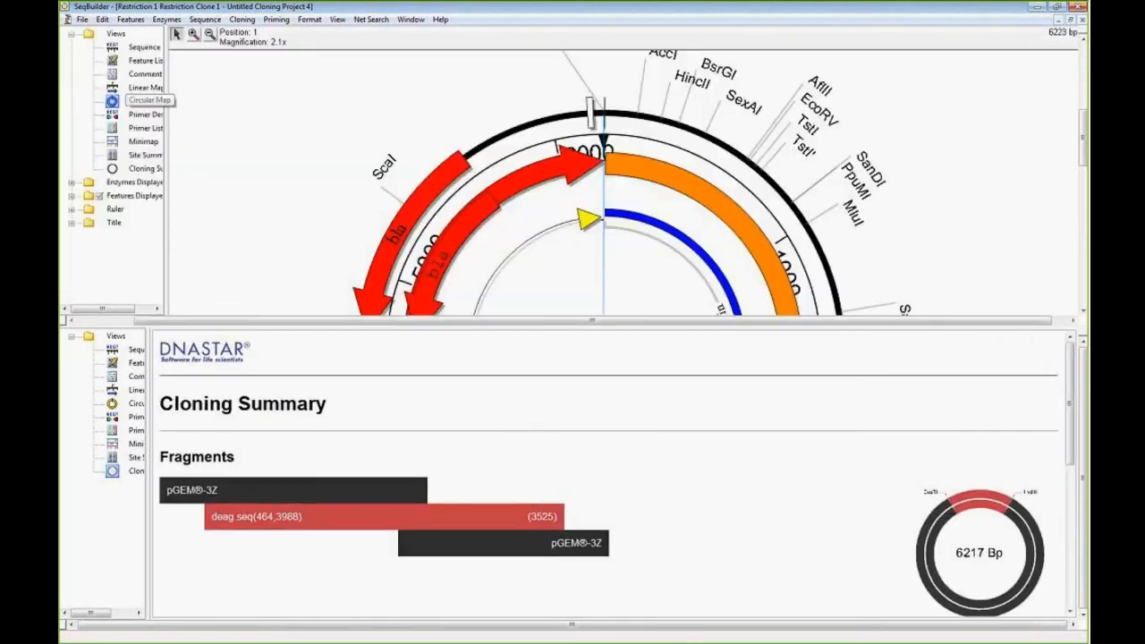
left_click_drag(791, 327, 812, 522)
left_click(786, 378)
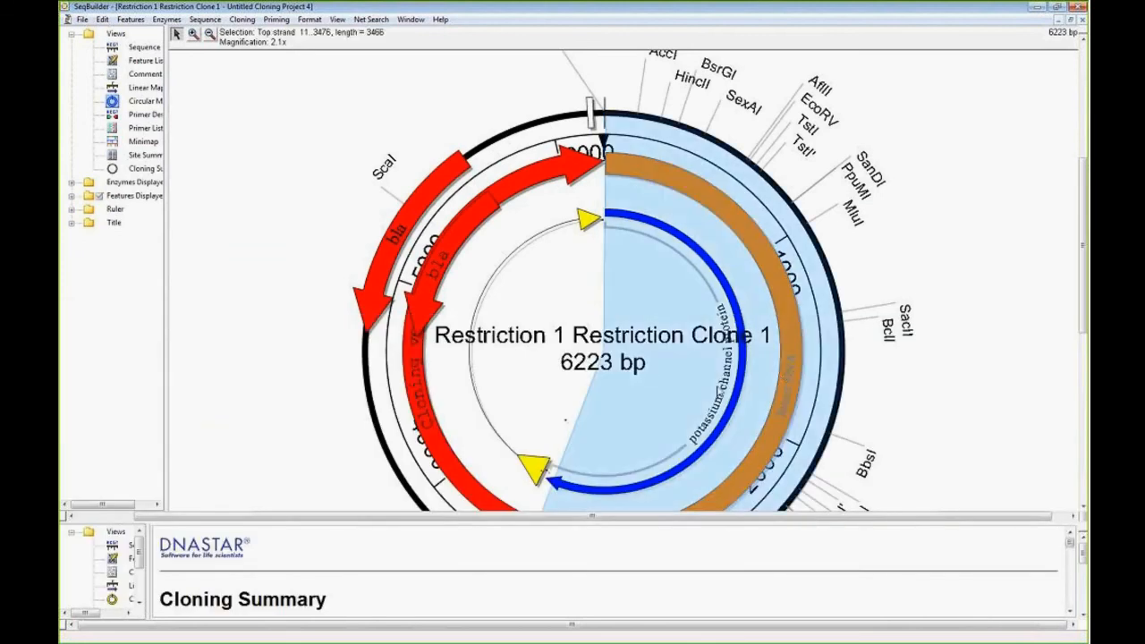
left_click(735, 400)
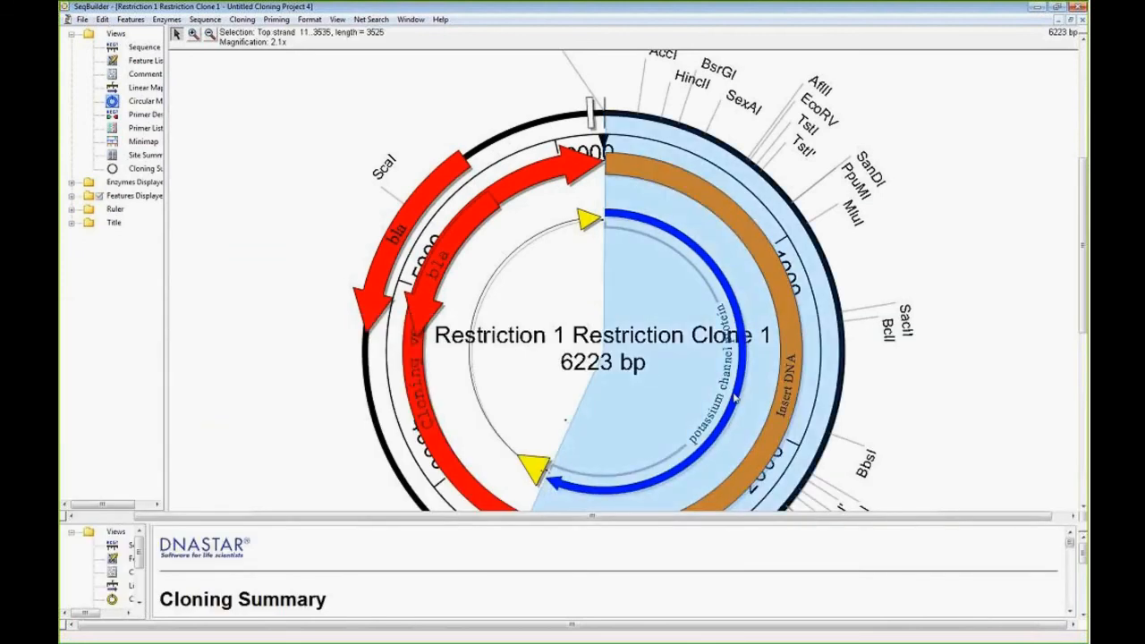
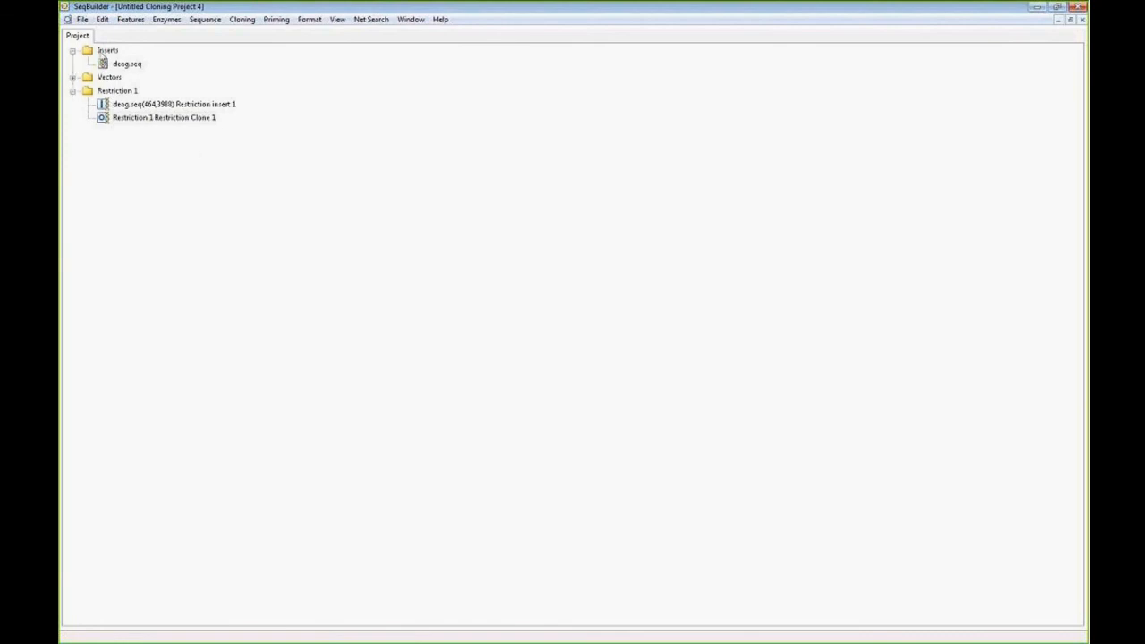
- Expand the project's Vectors folder and select the deag.seq restriction insert in the Restriction 1 folder
left_click(73, 79)
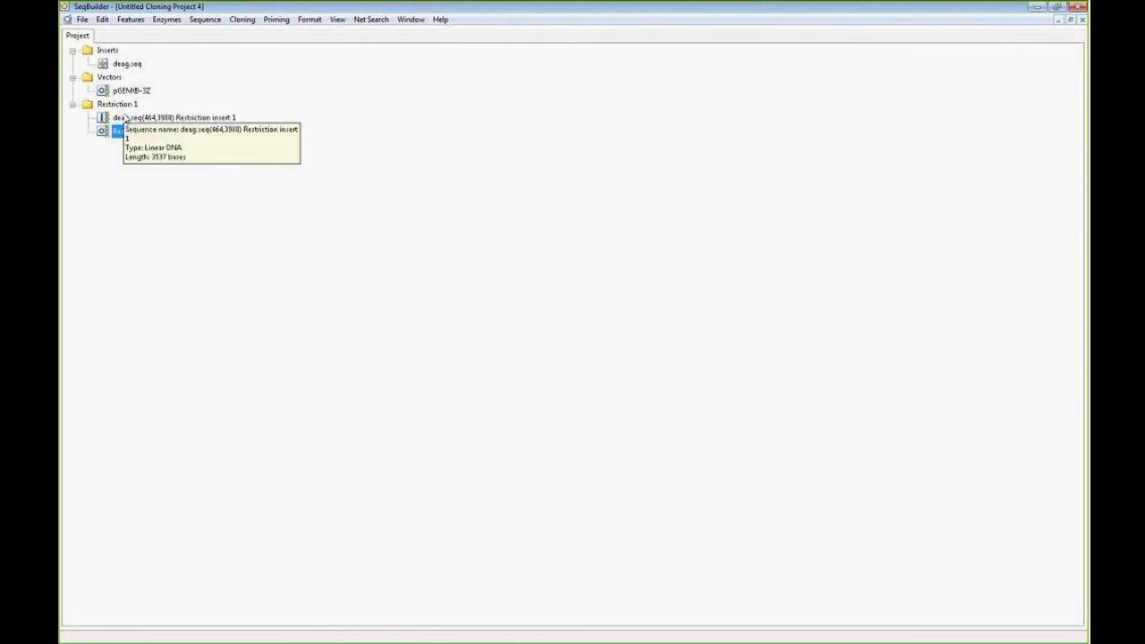
left_click(182, 119)
left_click(183, 118)
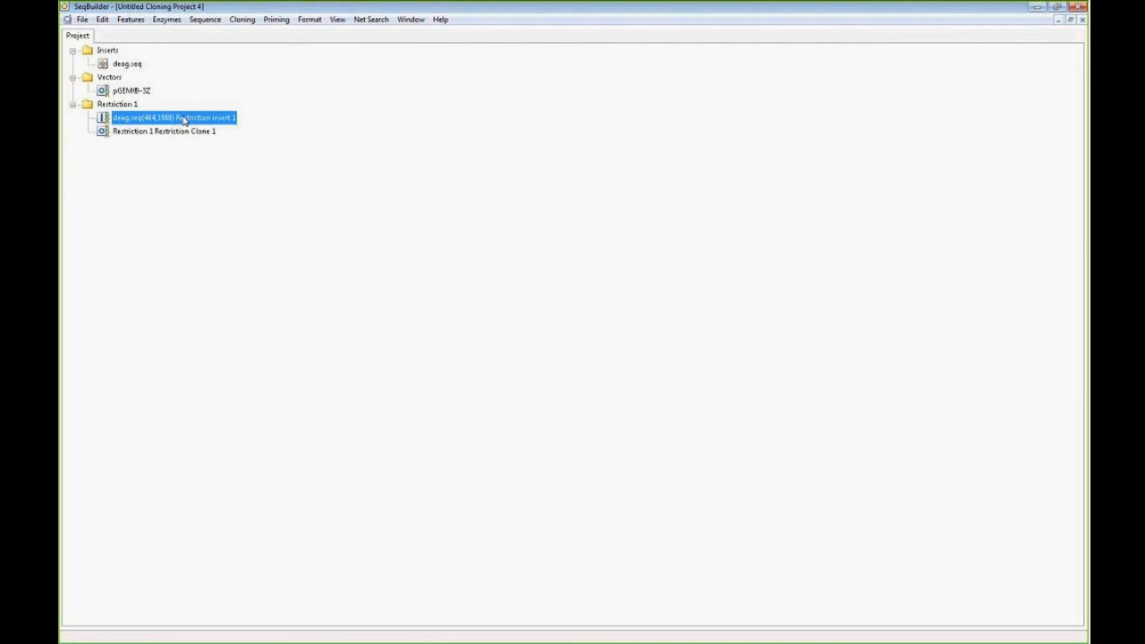
- Open the deag.seq restriction insert, display its primer list, and expand Set 1 to view the top and bottom primers
double_click(103, 122)
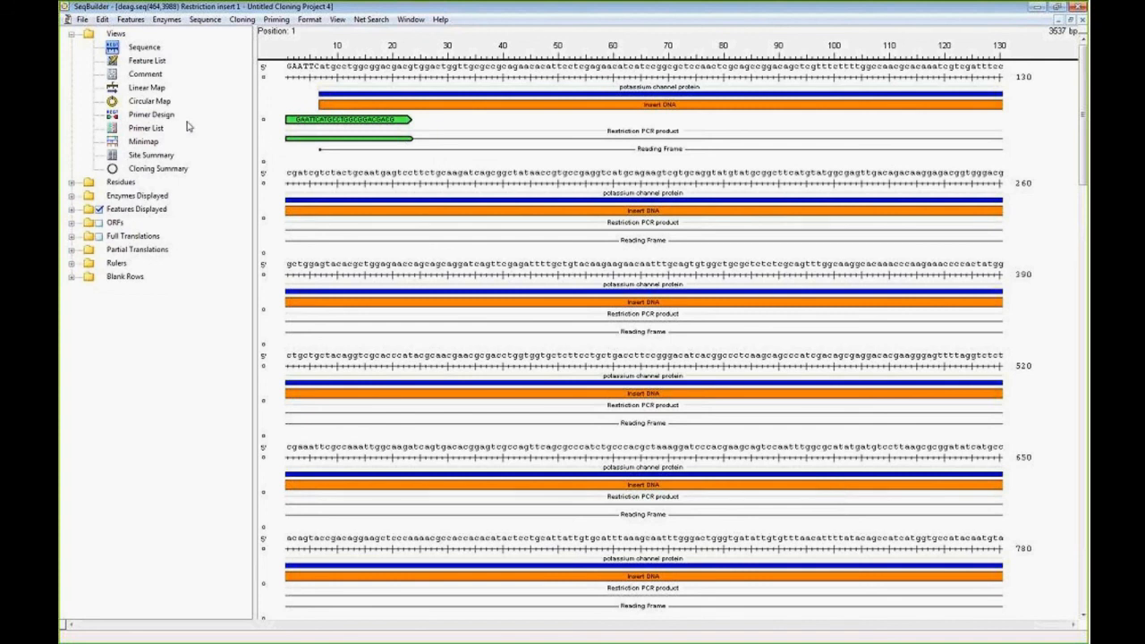
left_click(143, 130)
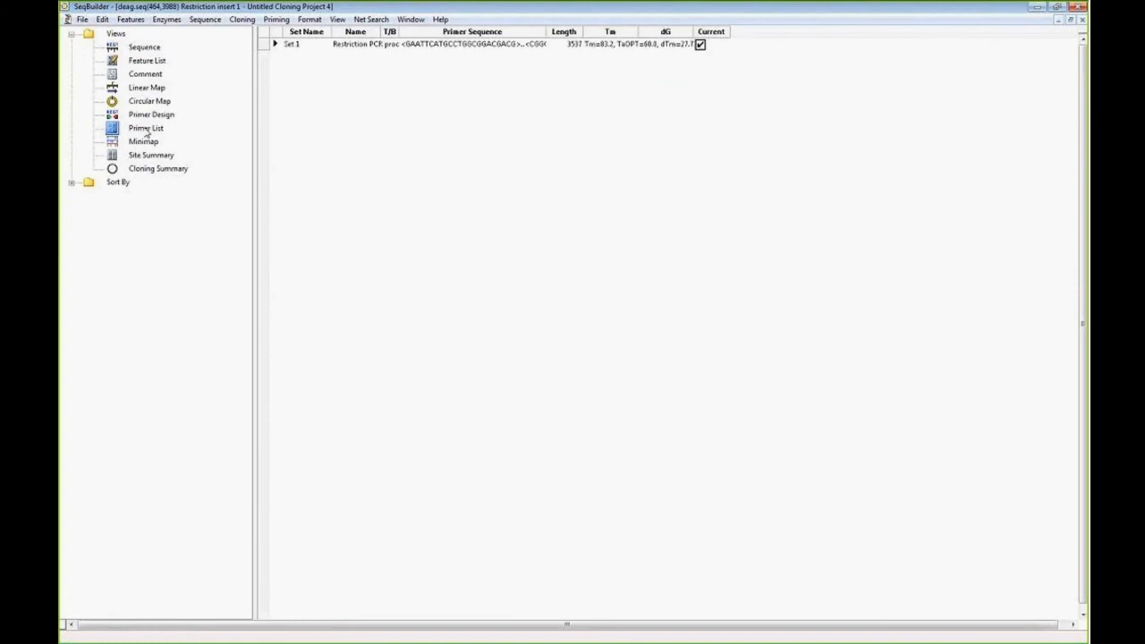
left_click(276, 44)
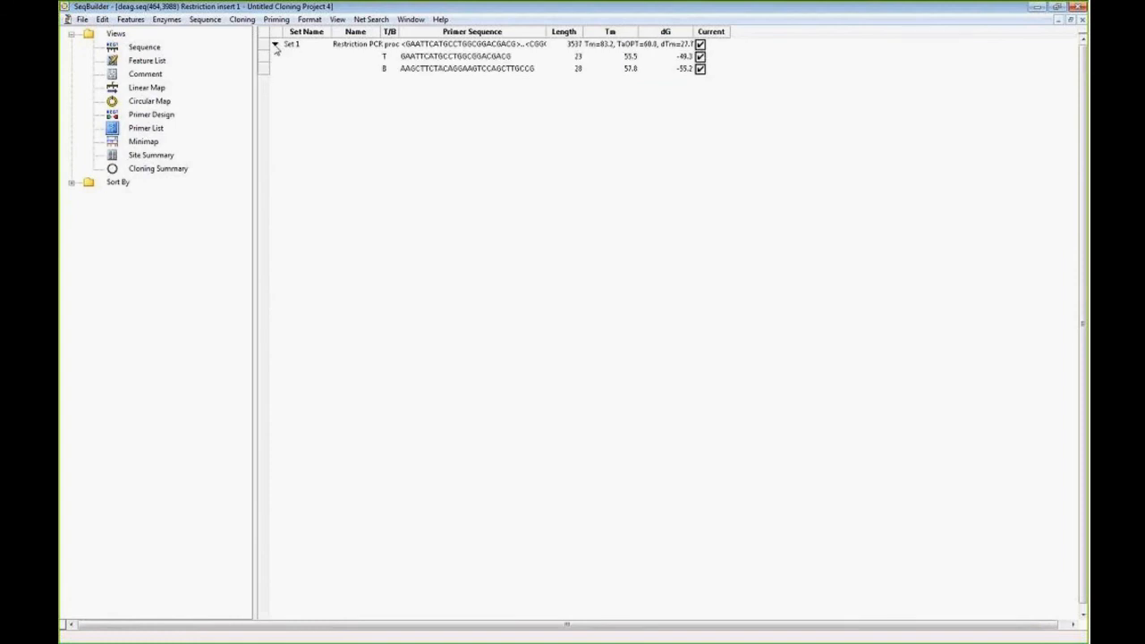
left_click(386, 59)
- Work on the restriction insert's primer pair in the Primer Design view and enlarge that pane
left_click(277, 19)
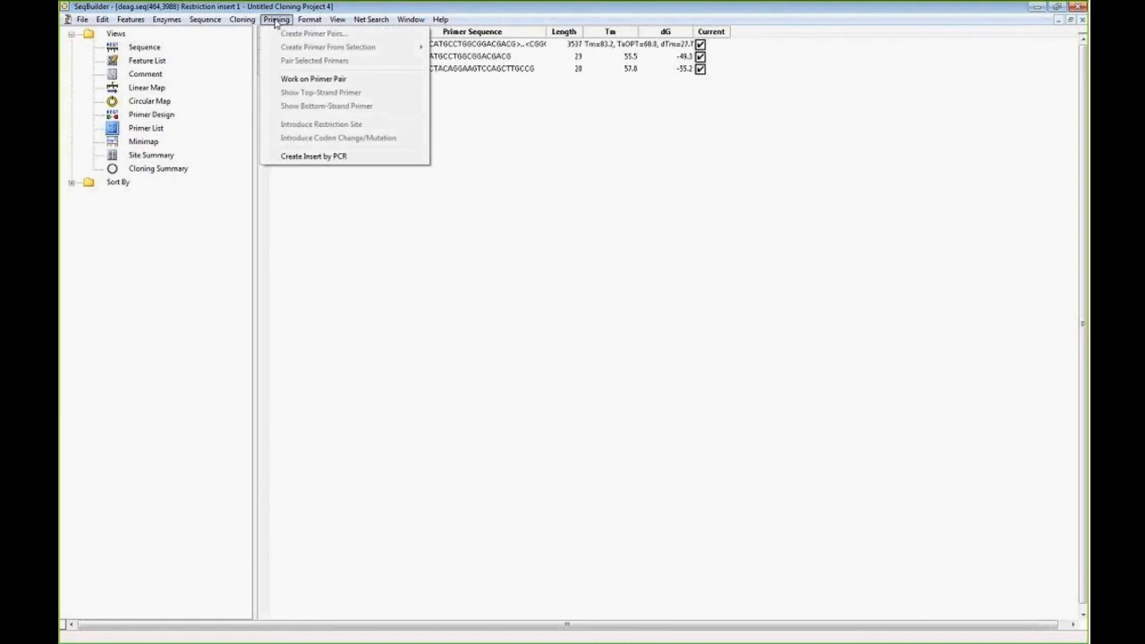
left_click(293, 80)
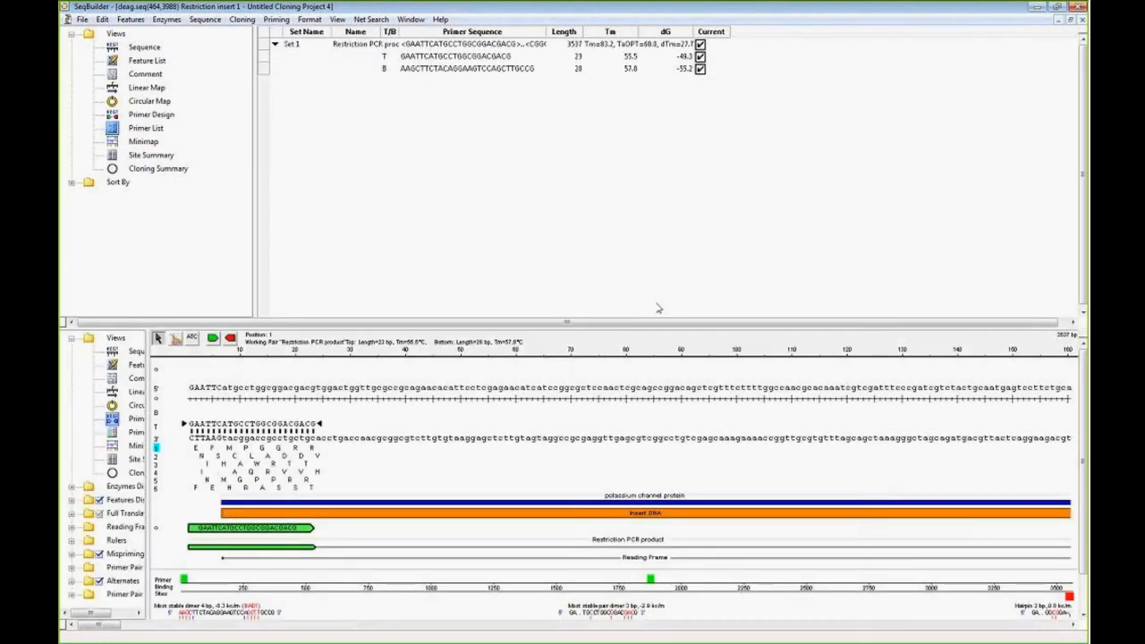
left_click_drag(671, 325, 675, 143)
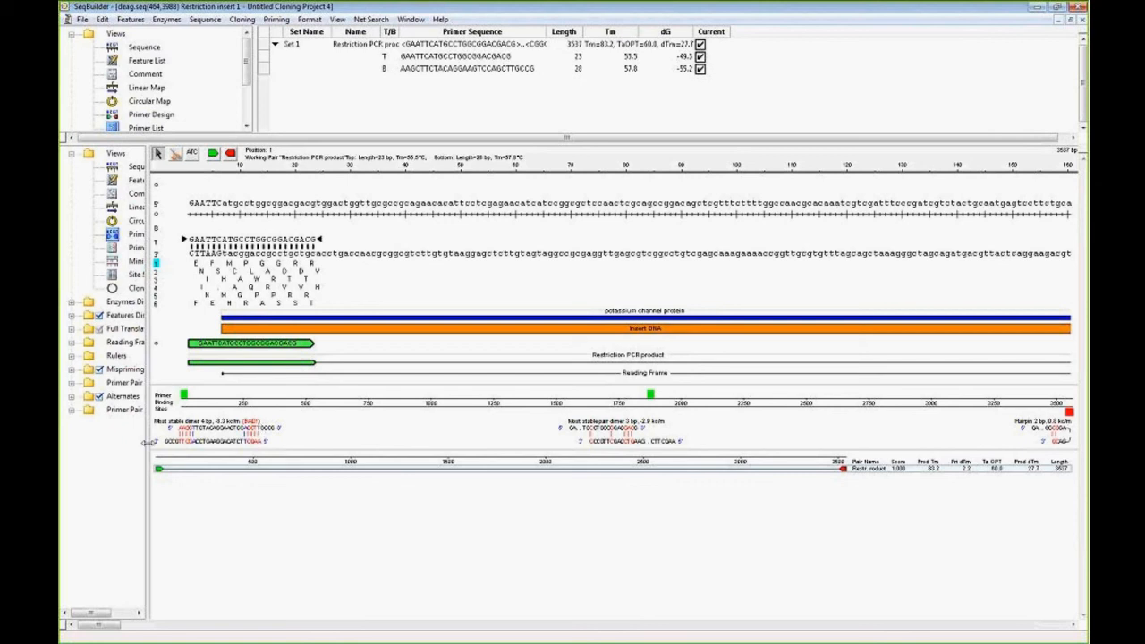
- Show the primer list in the enlarged pane, widen its list of views, check the primer catalog saving option, and close the insert
left_click(118, 251)
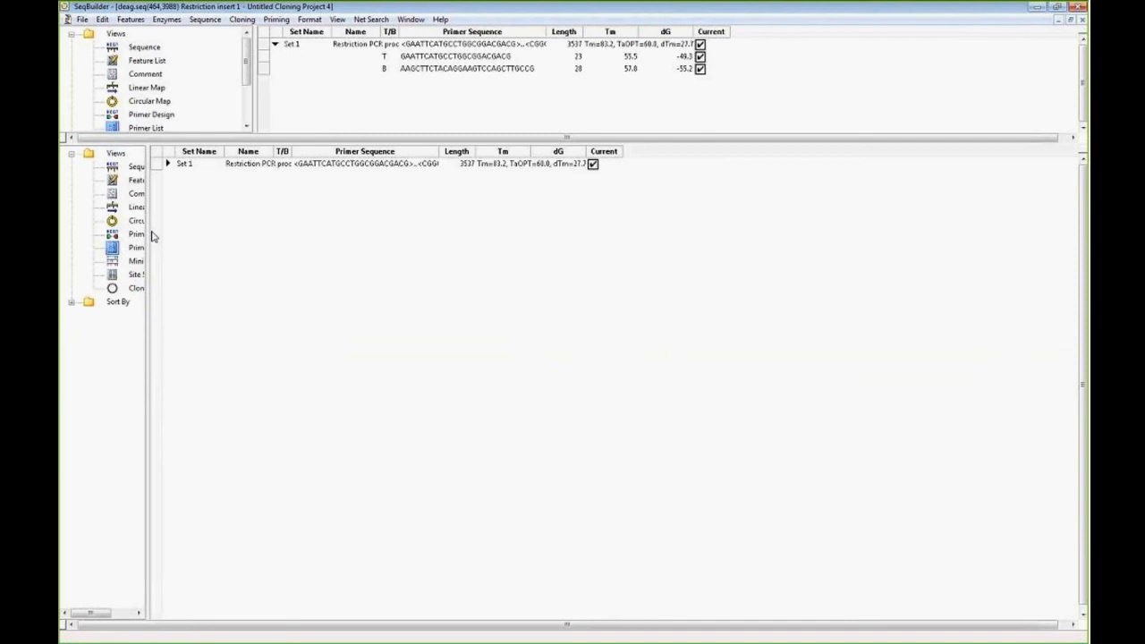
left_click_drag(150, 235, 199, 235)
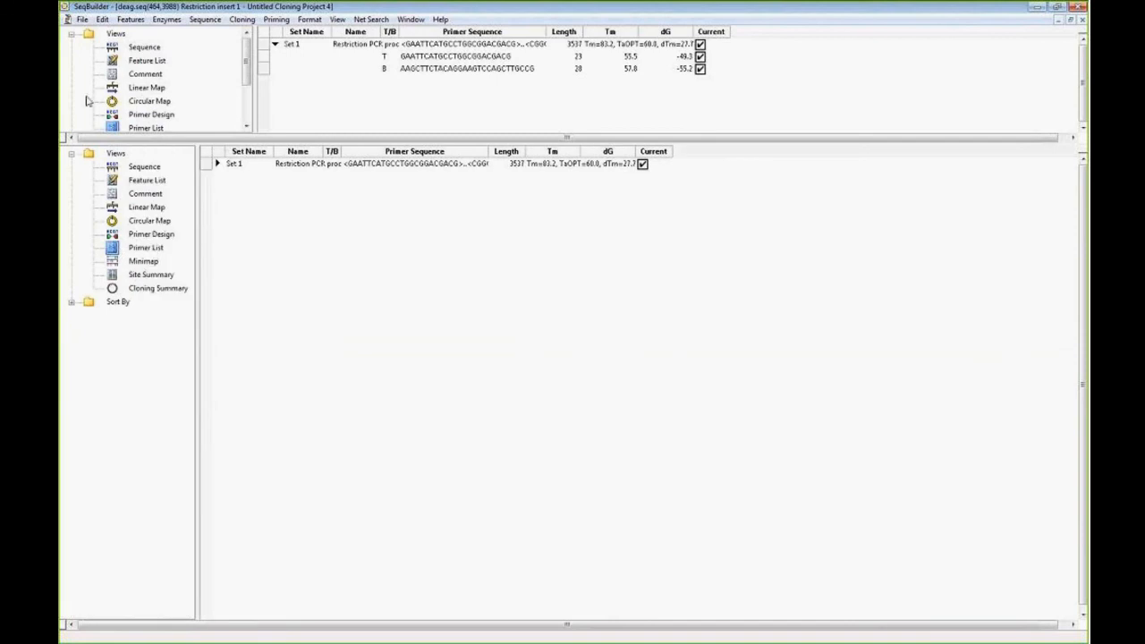
left_click(82, 20)
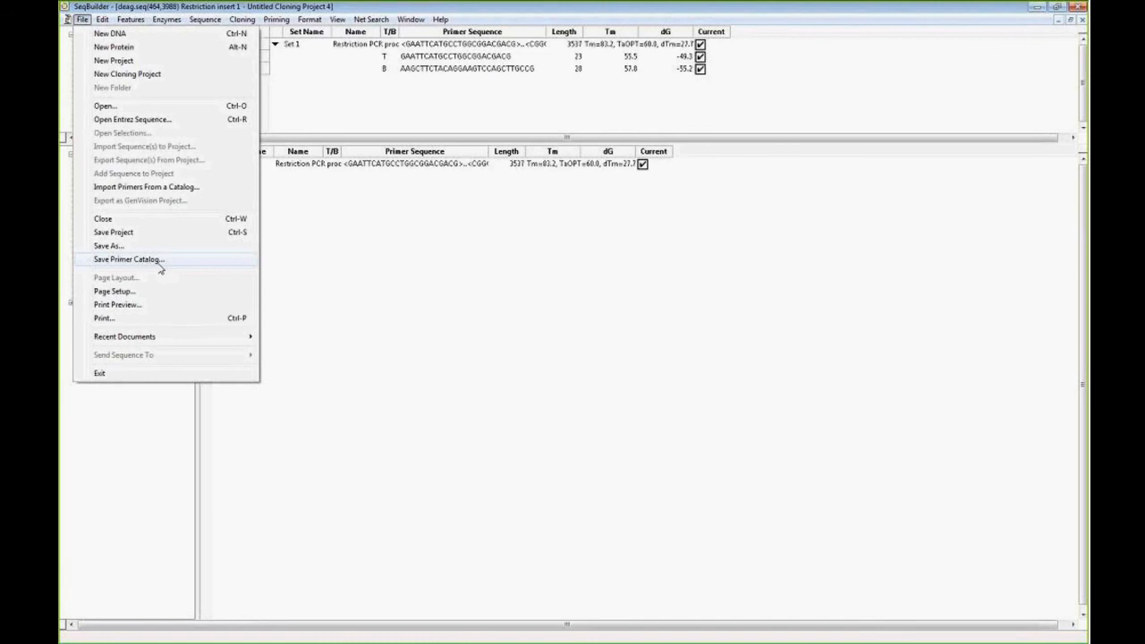
left_click(1083, 22)
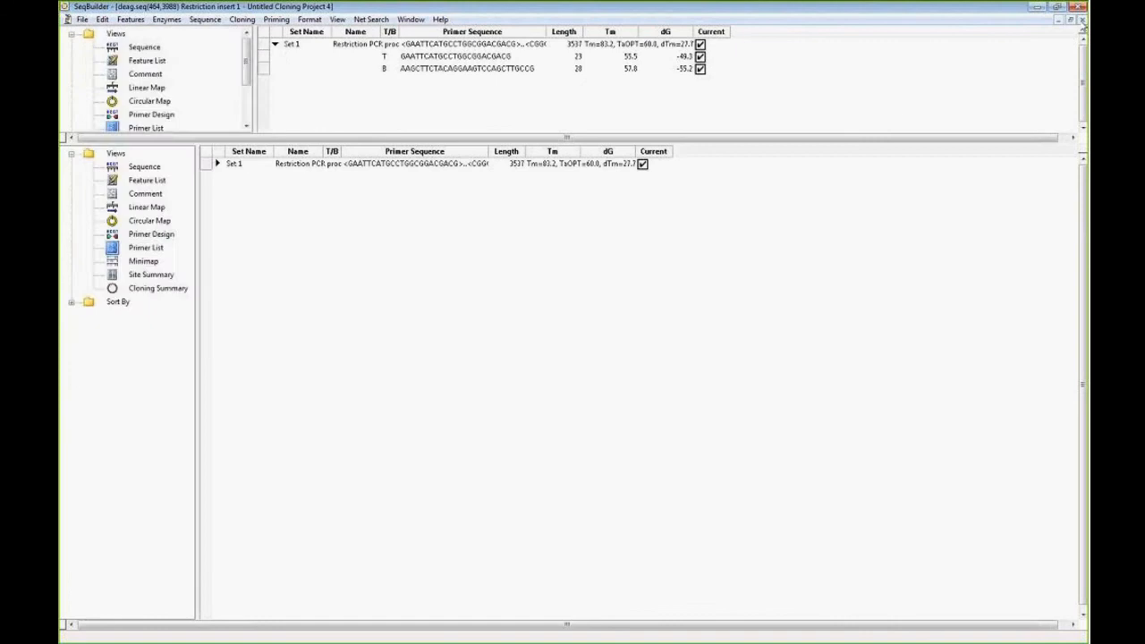
left_click(1082, 21)
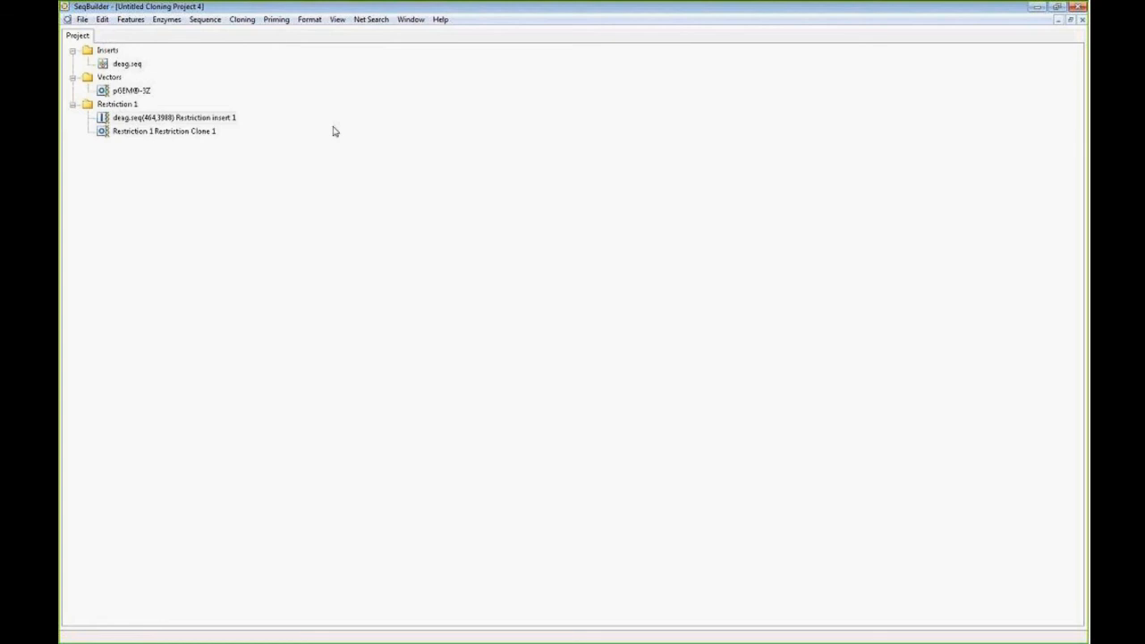
- Open Restriction 1 Restriction Clone 1 and translate its potassium channel protein feature into a new protein sequence
left_click(141, 134)
double_click(141, 135)
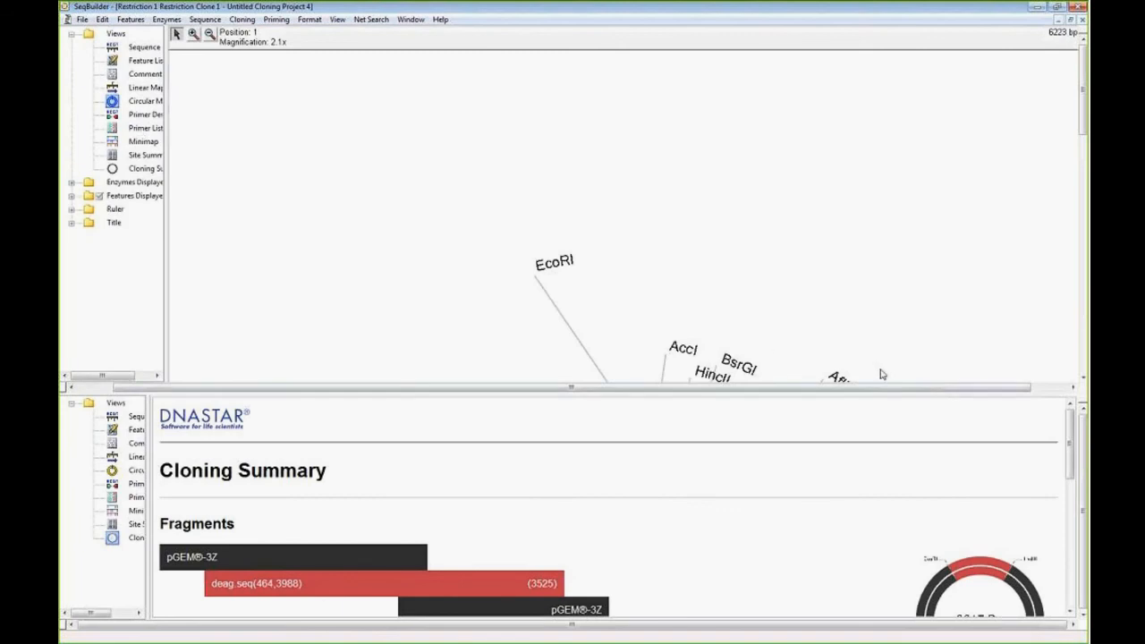
left_click_drag(1082, 114, 1083, 215)
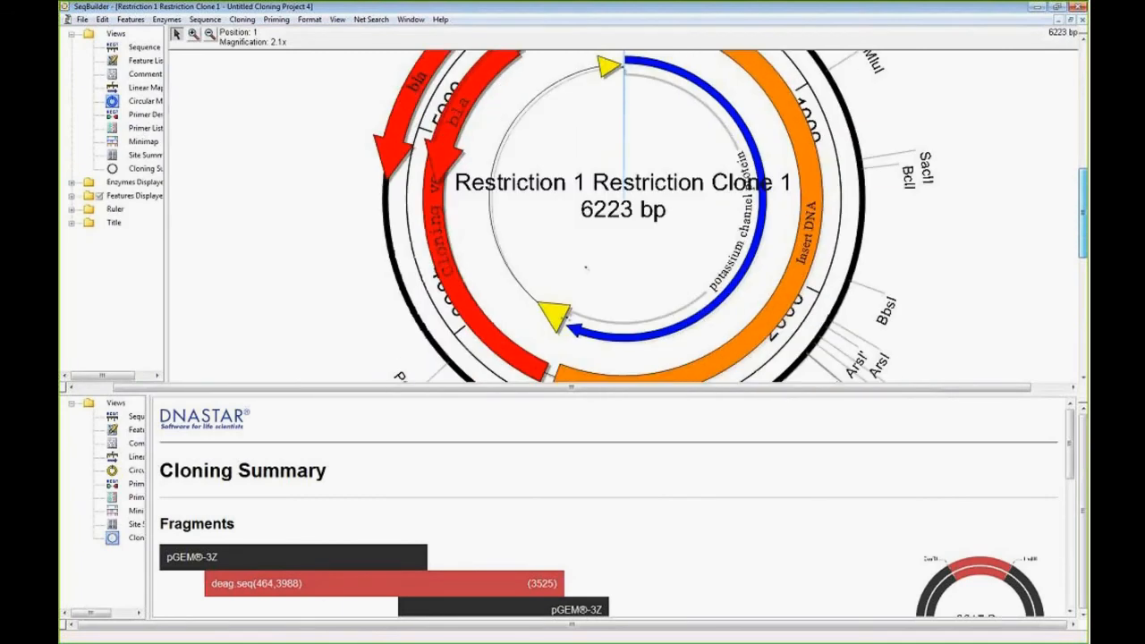
left_click(757, 254)
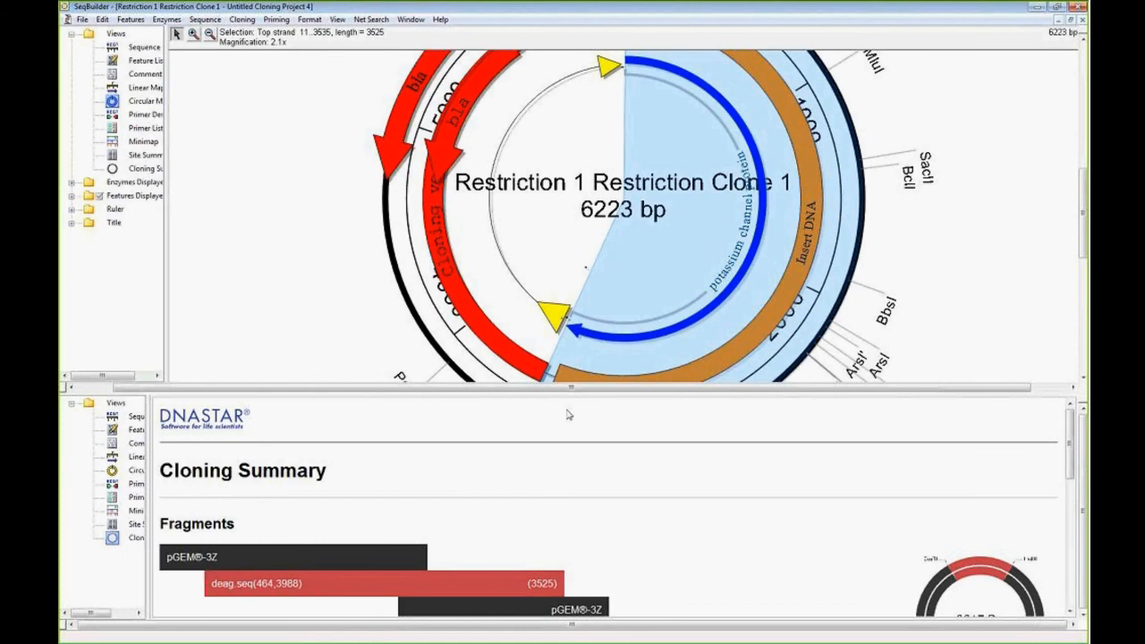
left_click(205, 19)
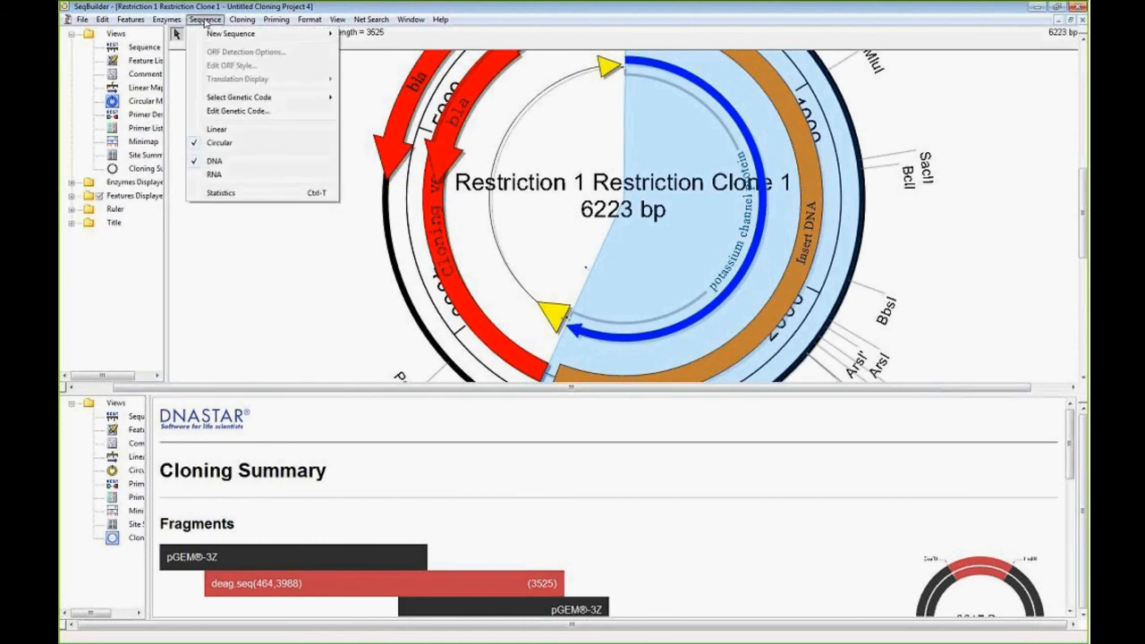
mouse_move(208, 35)
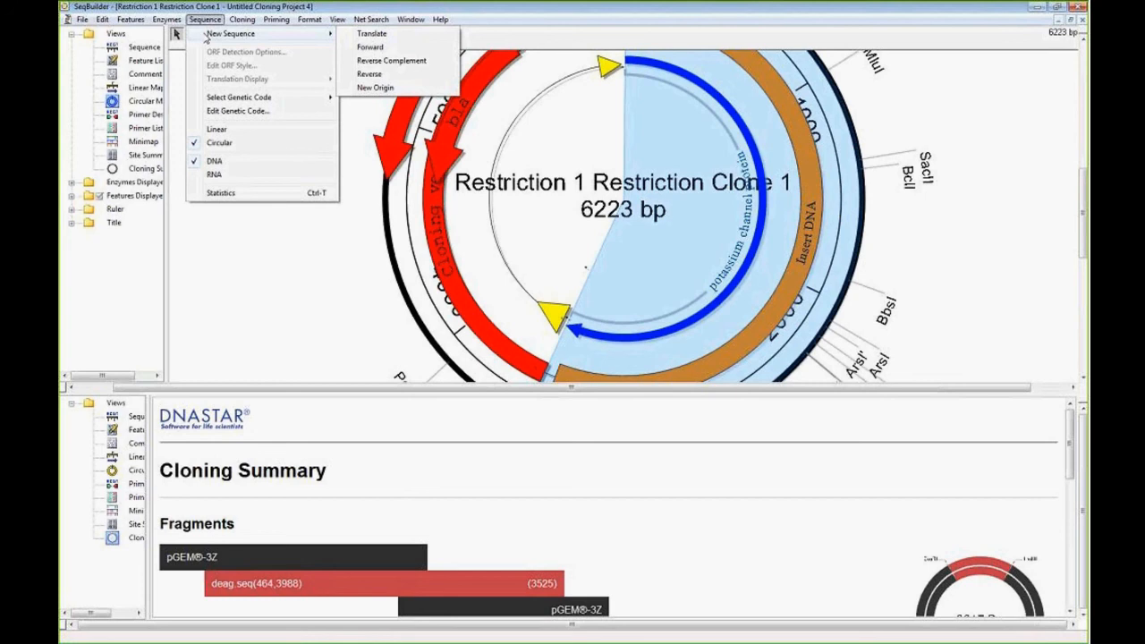
left_click(372, 34)
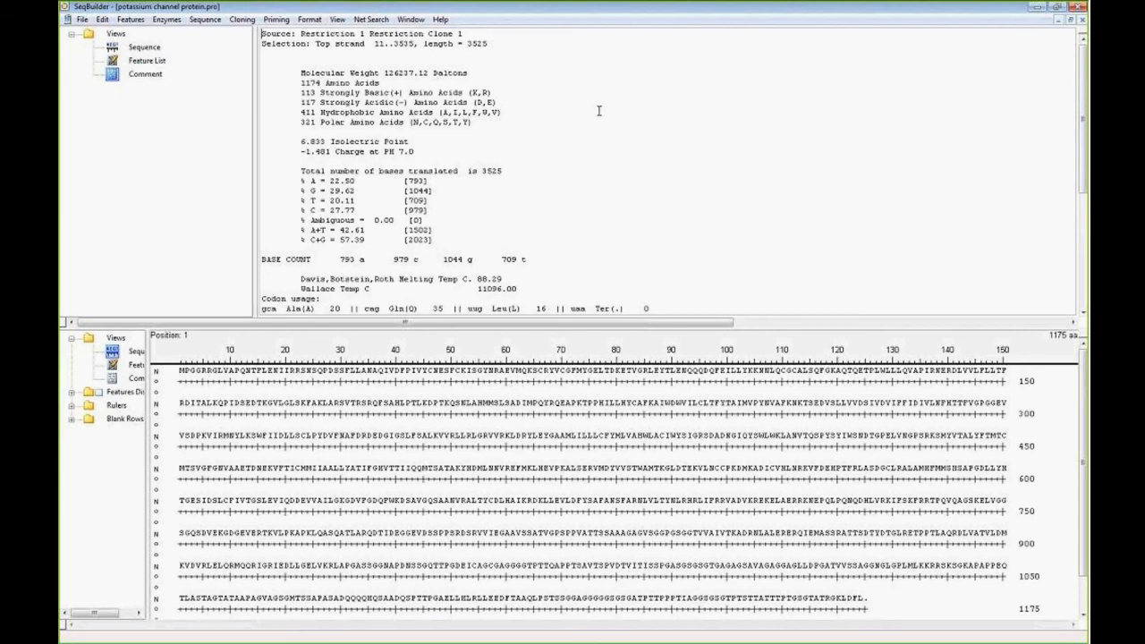
- Review the translated protein's molecular weight, composition and codon usage, and close potassium channel protein.pro without saving
left_click_drag(296, 73, 463, 73)
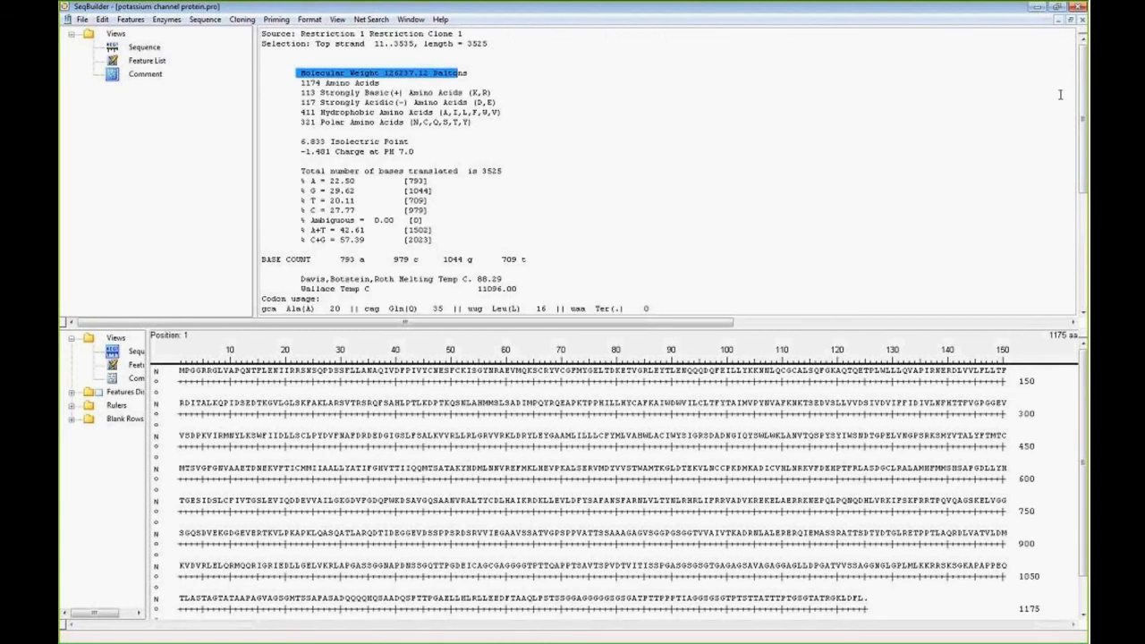
left_click_drag(1082, 99, 1085, 189)
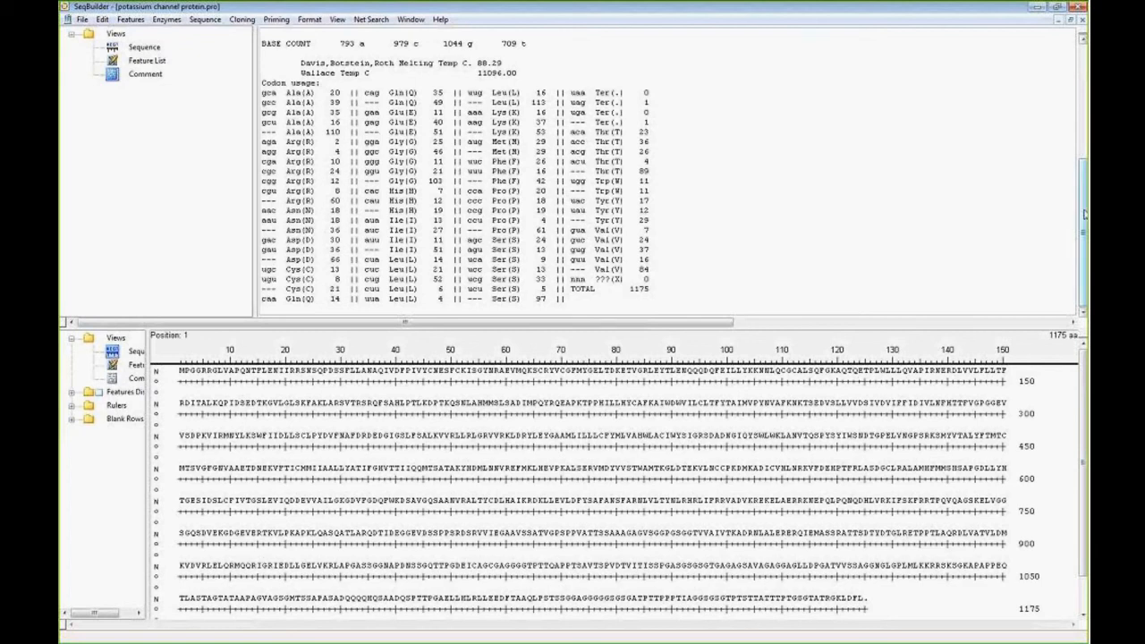
left_click(1082, 19)
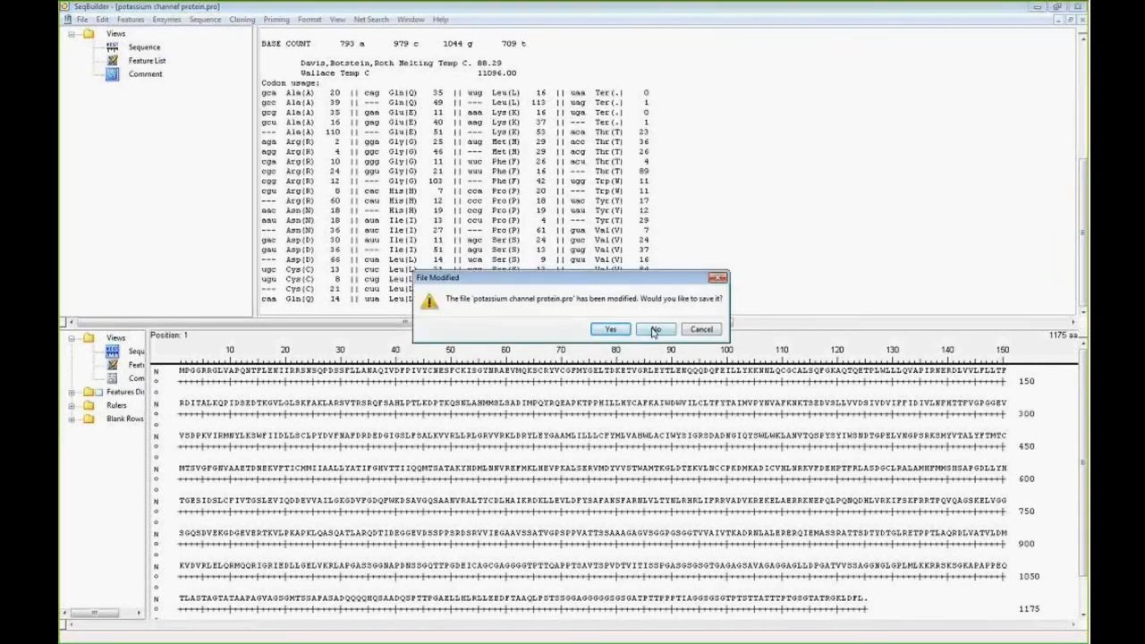
left_click(656, 330)
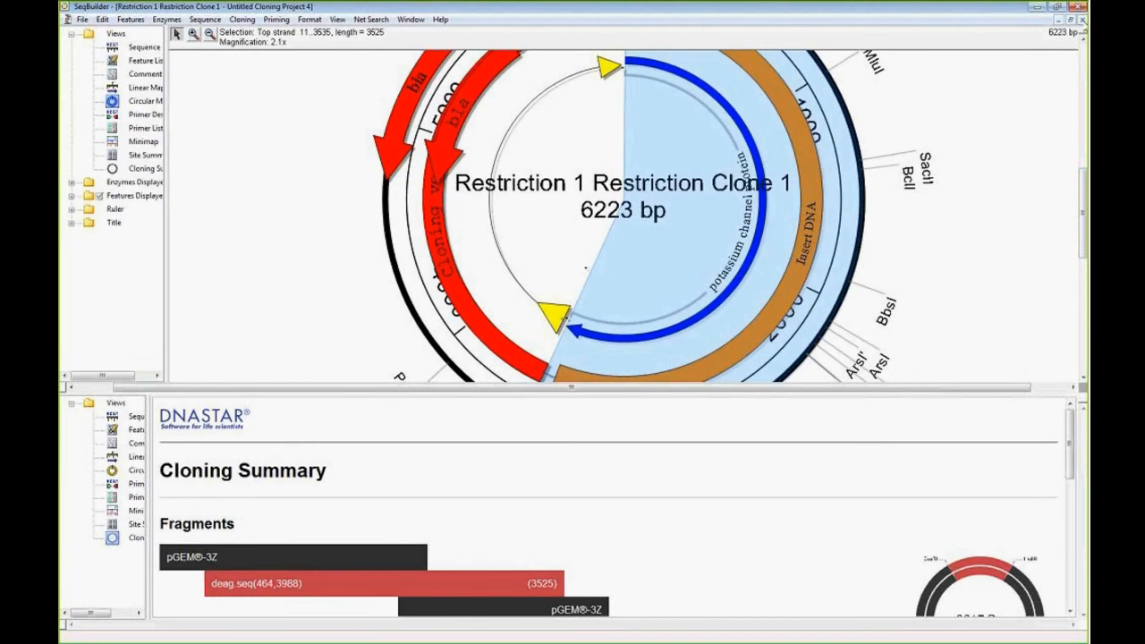
- Close the restriction clone and the untitled cloning project to return to deag.seq
left_click(1083, 20)
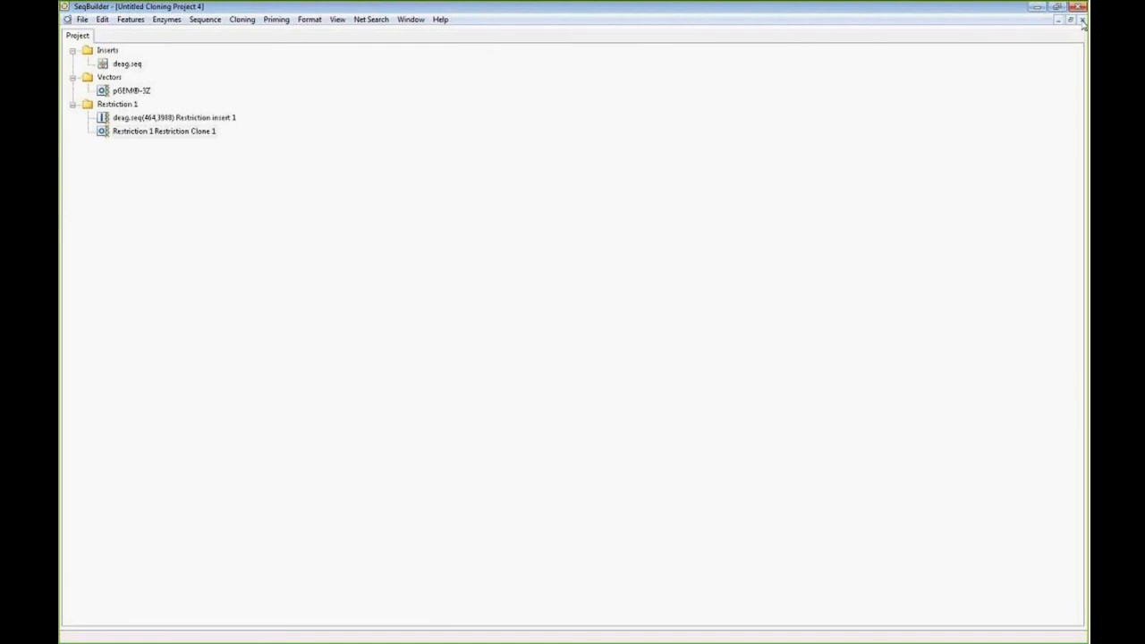
left_click(1082, 20)
left_click(614, 328)
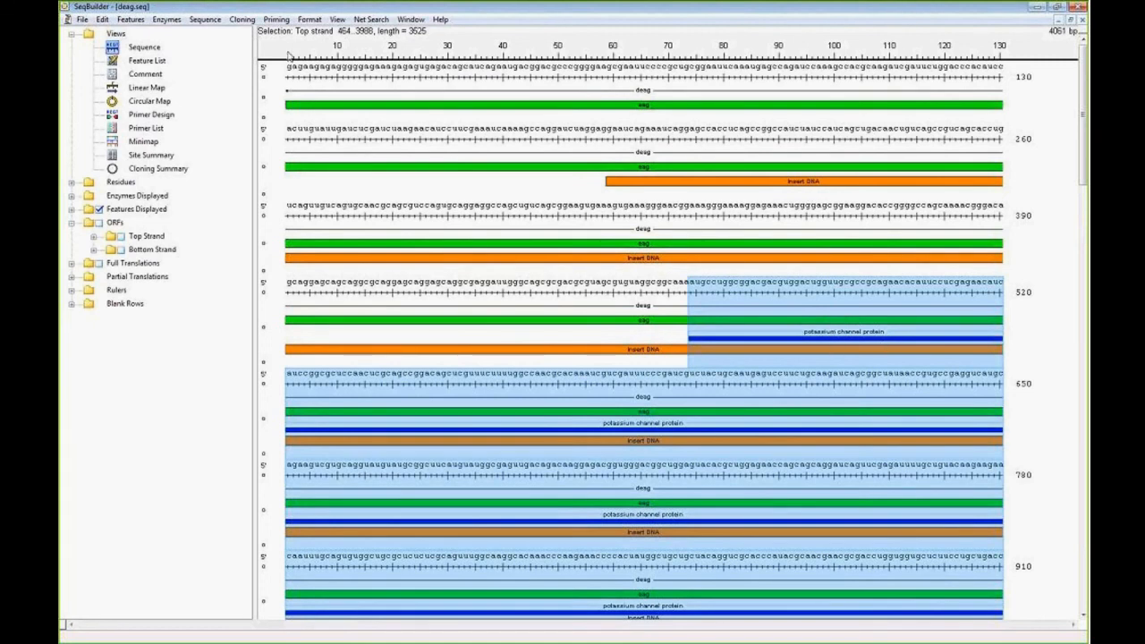
- Start creating primer pairs for the selected 464–3988 region of deag.seq and show the Conditions and Primer Characteristics settings
left_click(276, 19)
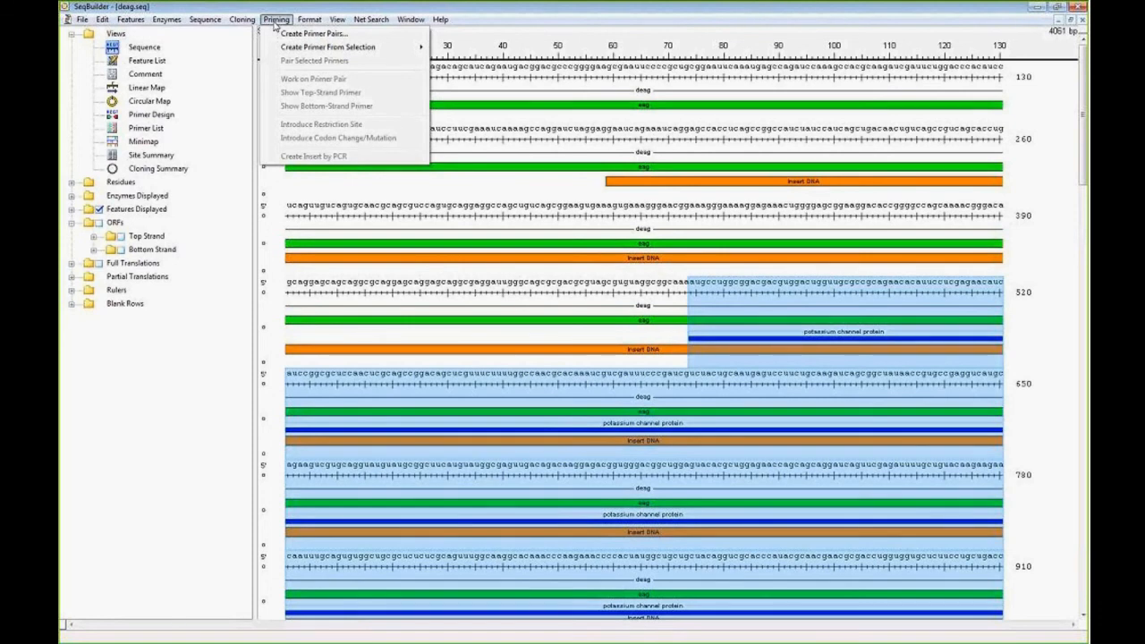
left_click(283, 34)
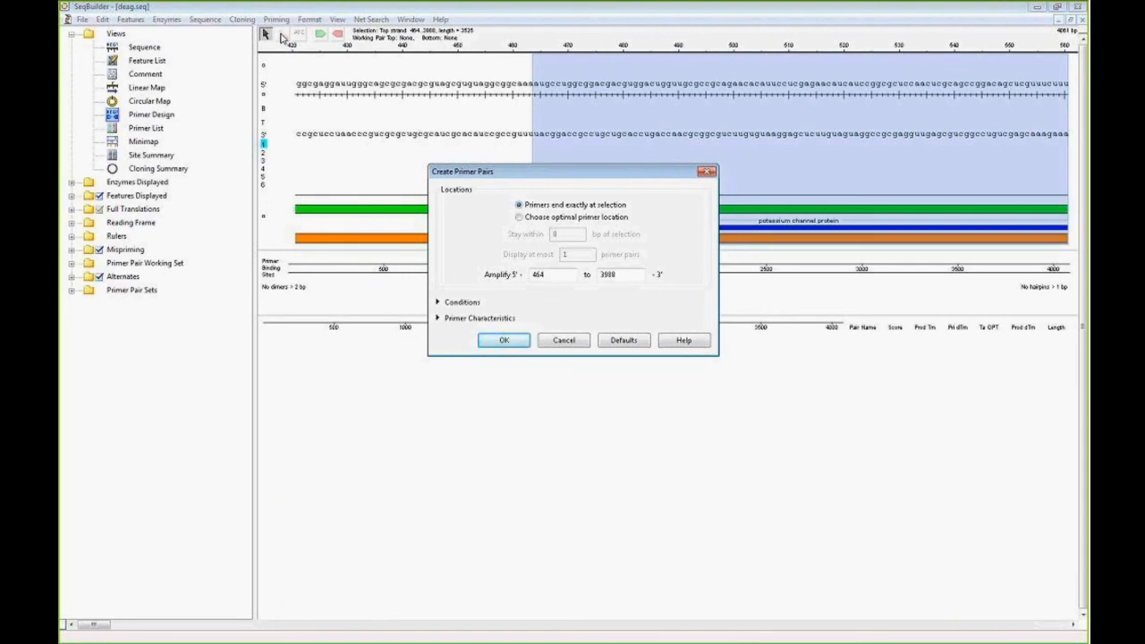
left_click(438, 303)
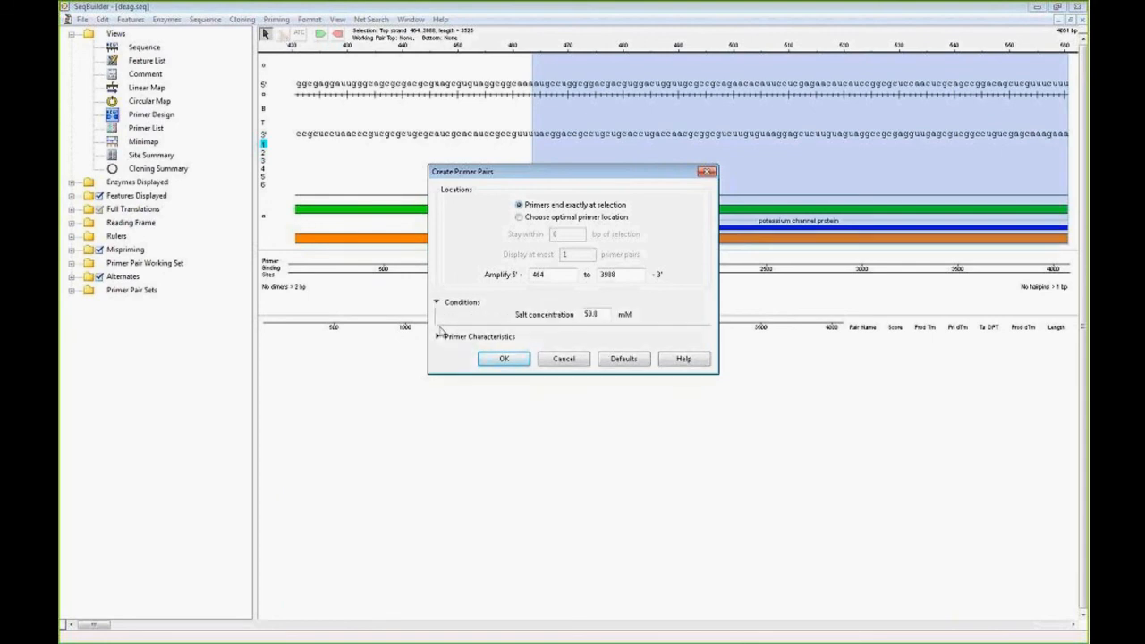
left_click(438, 336)
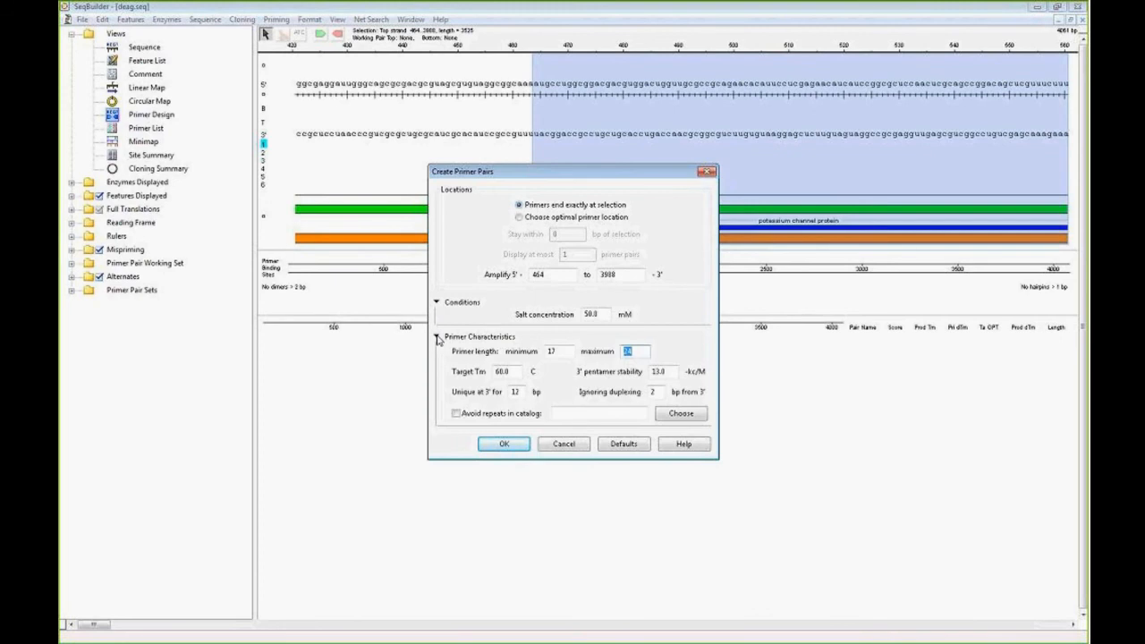